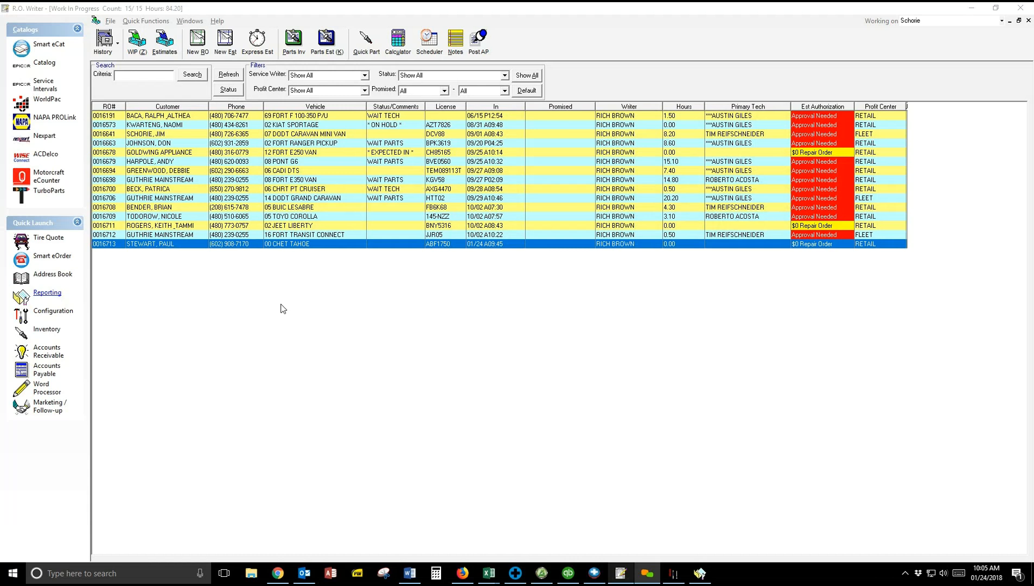
Open the 2000 Chevy Tahoe's repair order and load the 3,000 MILE MAINTENANCE SERVICE 5W30 smart job from the Oil Change category.
double_click(289, 245)
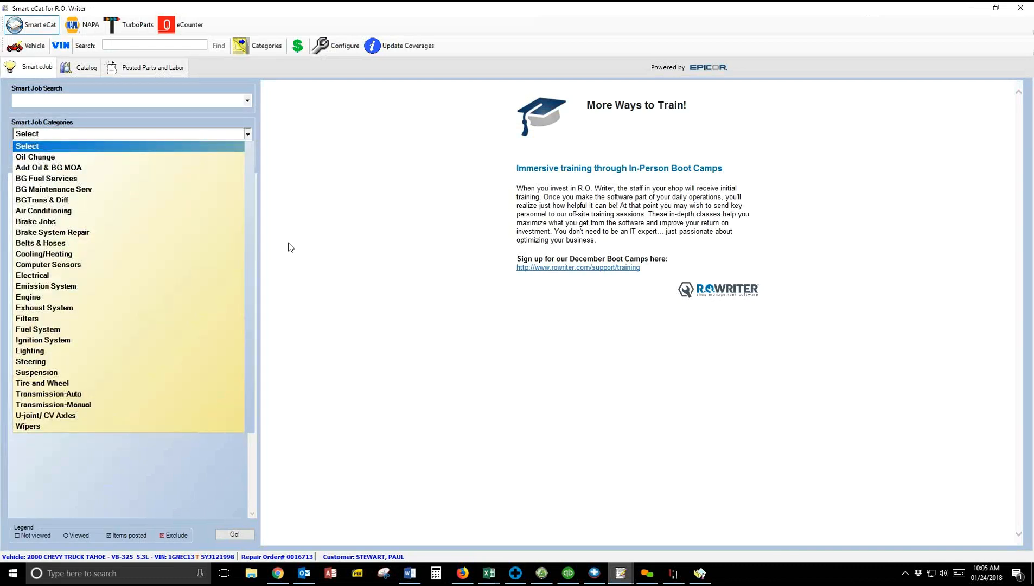
key(Down)
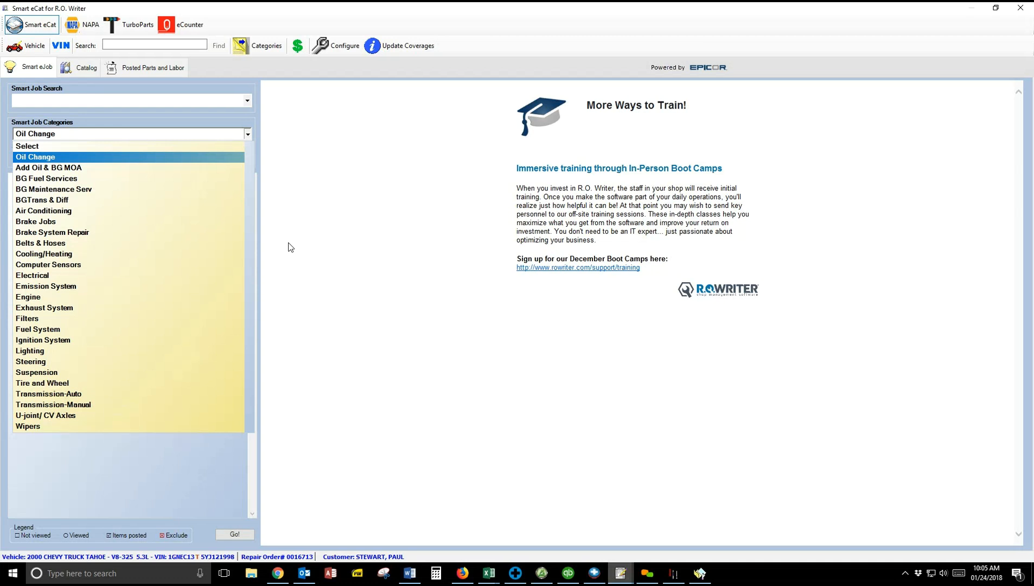
key(Return)
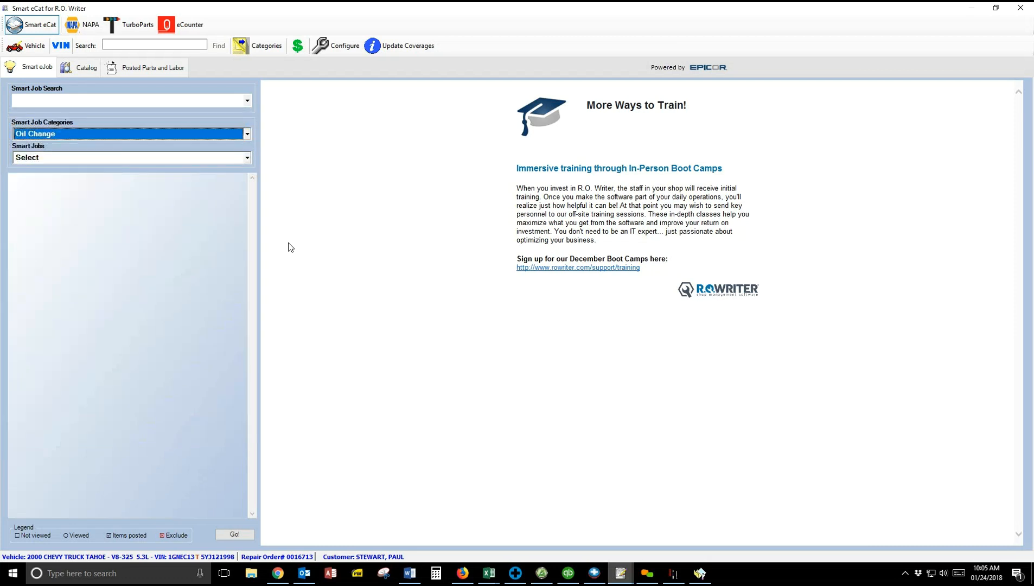
key(Tab)
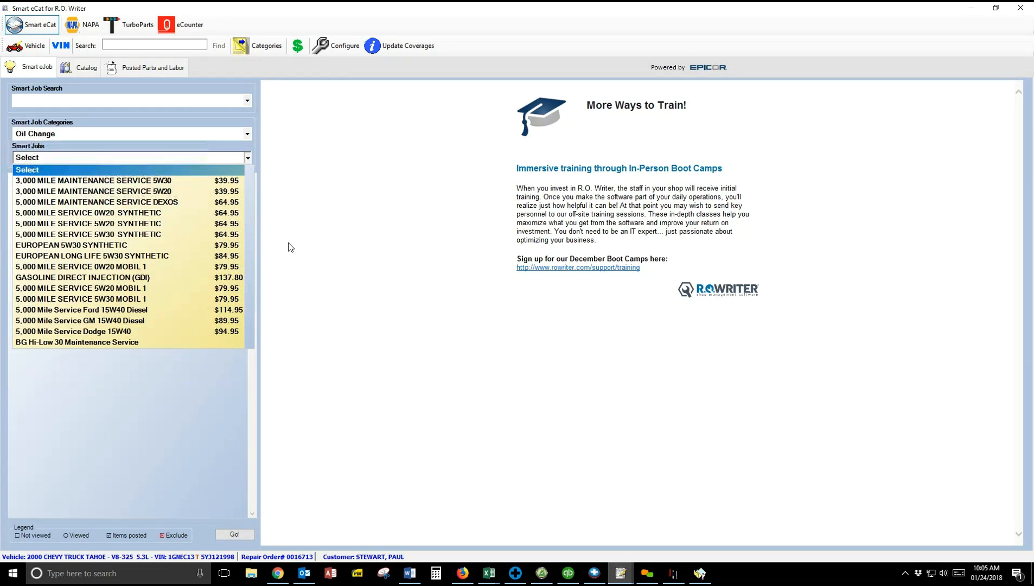
key(Down)
key(Return)
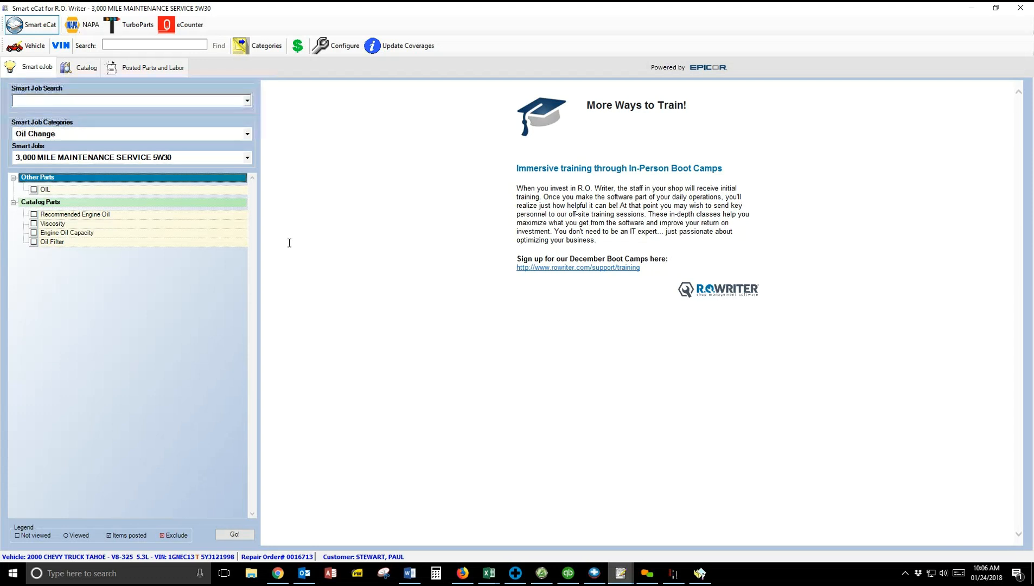
Search the smart jobs for "water pump", load REPLACE WATER PUMP & THERMOSTAT, ADD to view its parts and labor, and close the catalog.
text(water )
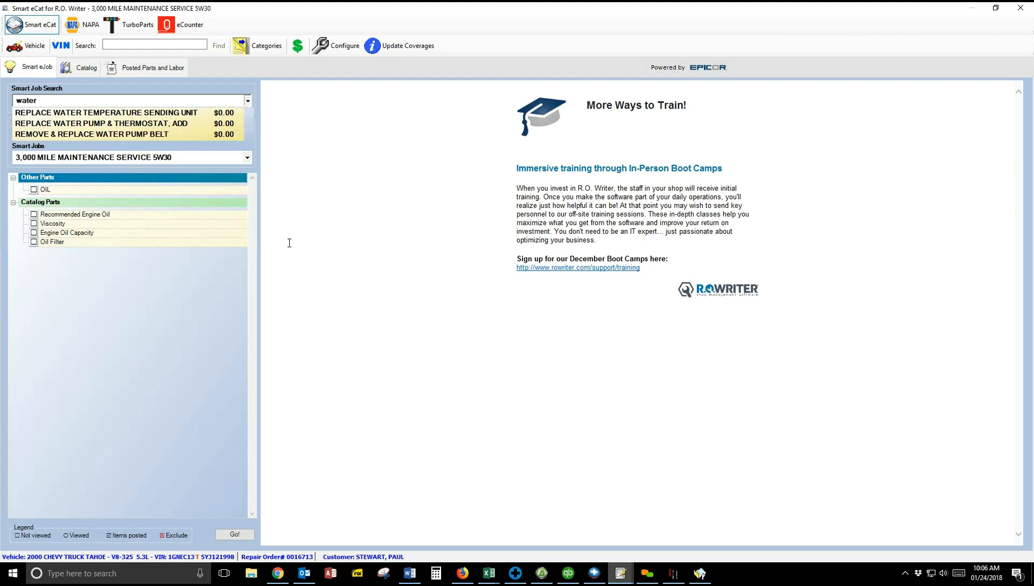
text(pump)
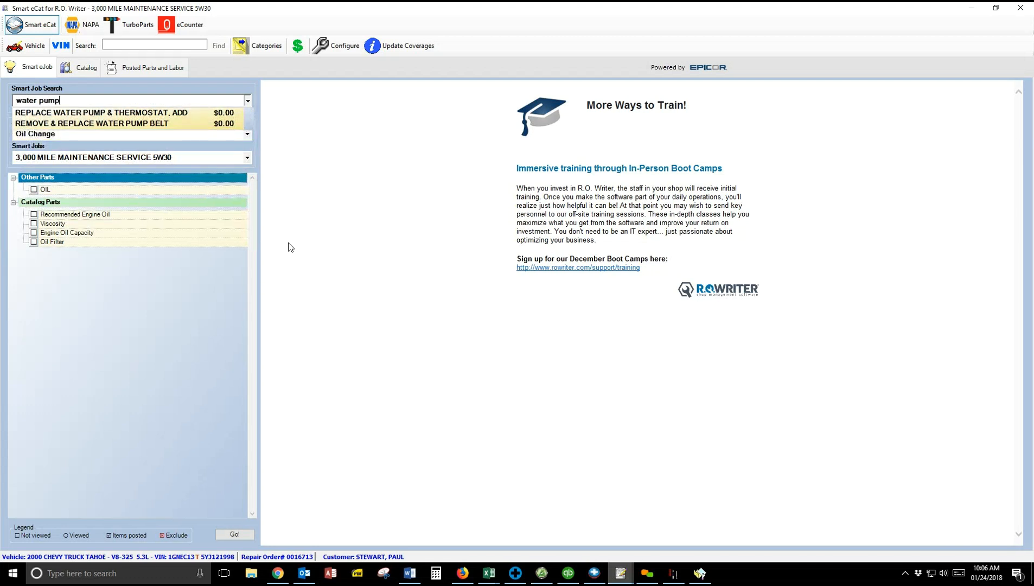
key(Down)
key(Return)
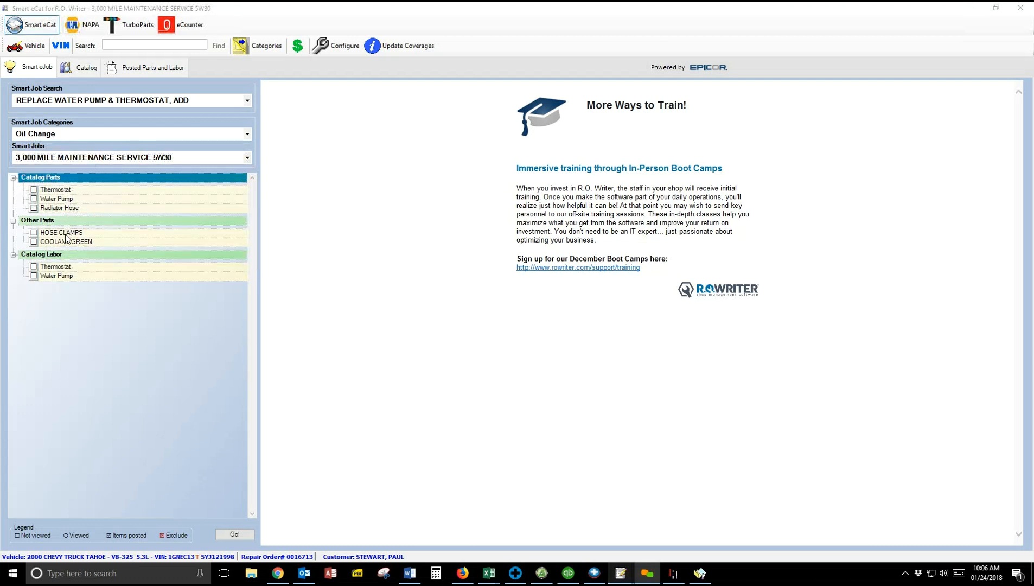
click(61, 268)
click(1022, 9)
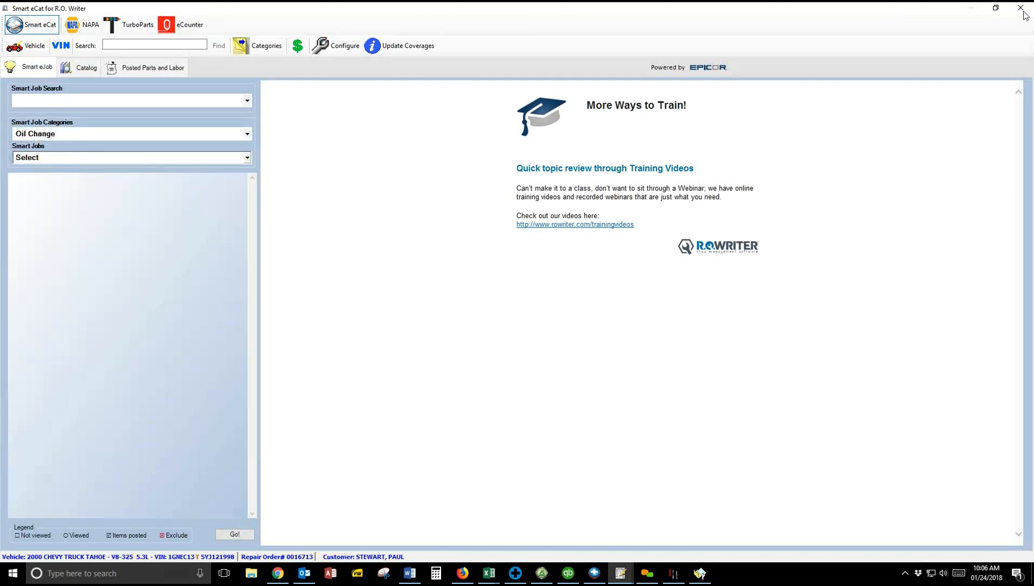
Choose the 3,000 MILE MAINTENANCE SERVICE 5W30 smart job again and start looking up its catalog parts.
key(Down)
key(Return)
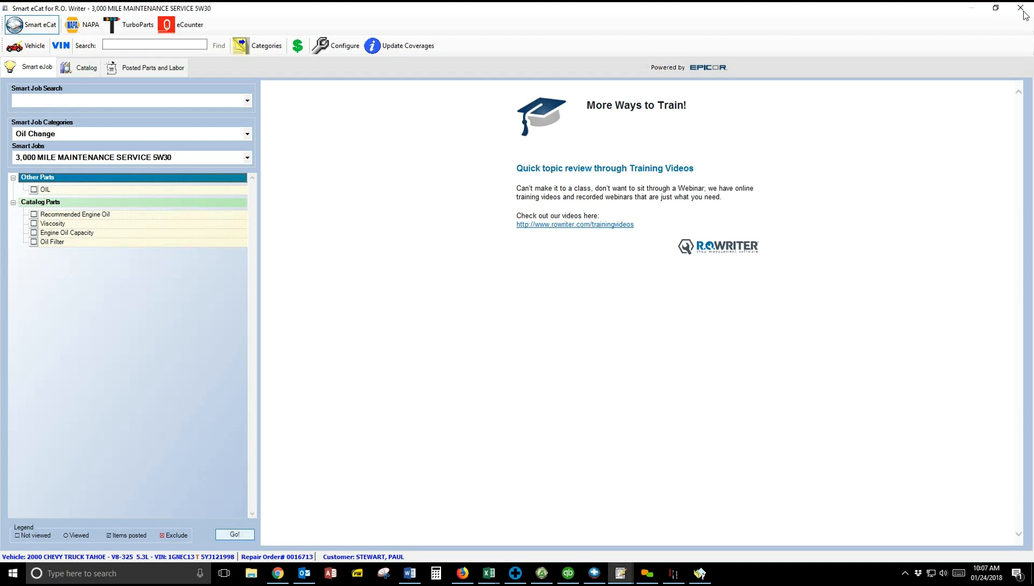
key(Return)
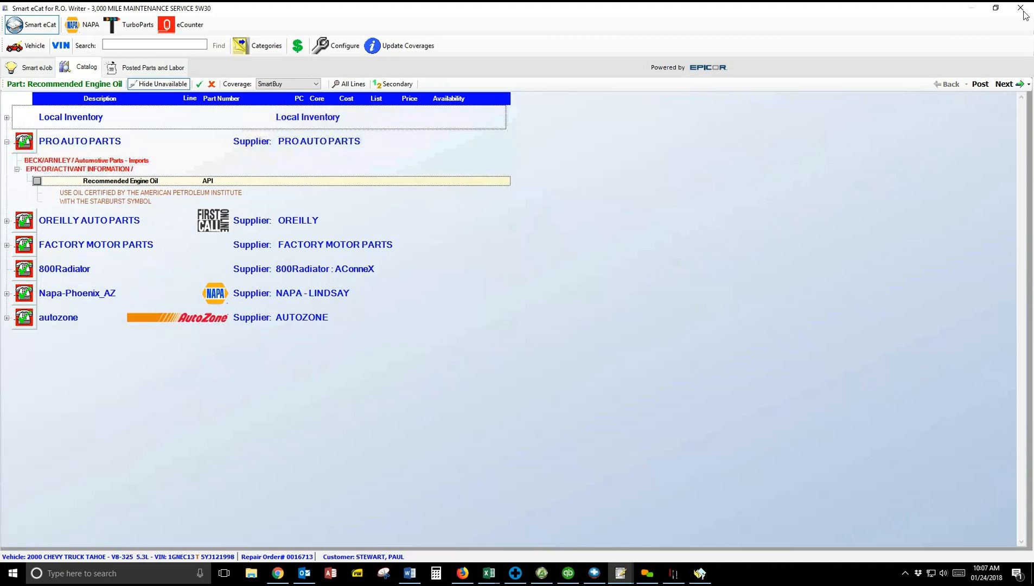
Select the recommended 5W-30 viscosity, the 6.0-quart engine oil capacity and oil filter PO4006 from local inventory for the job.
click(1005, 84)
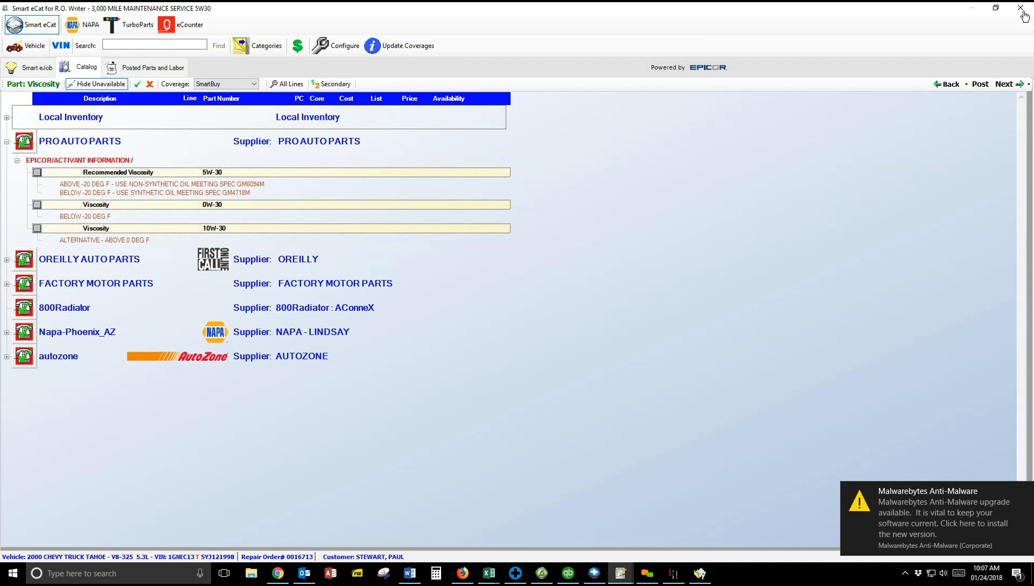
click(37, 172)
click(1008, 84)
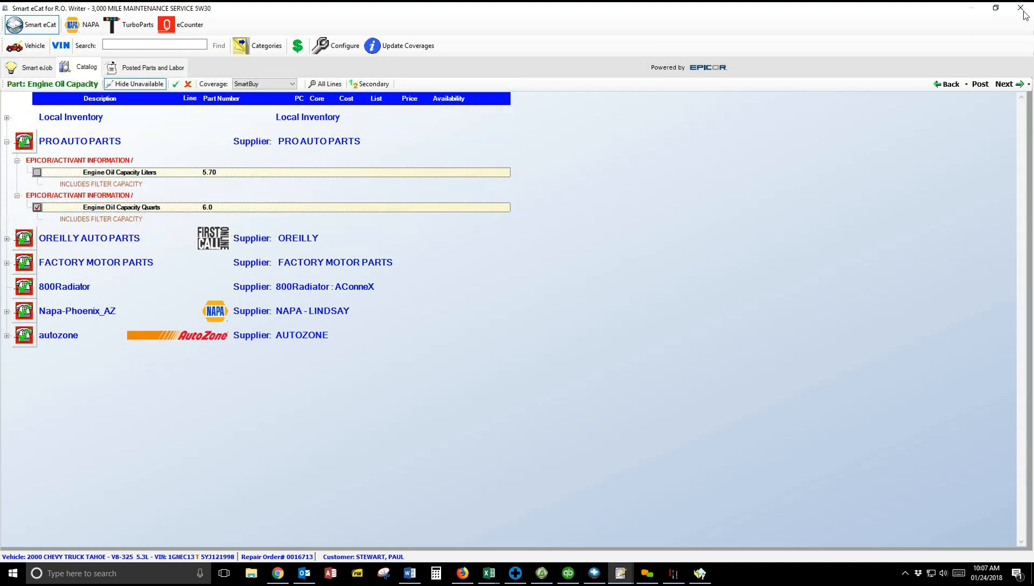
click(1007, 84)
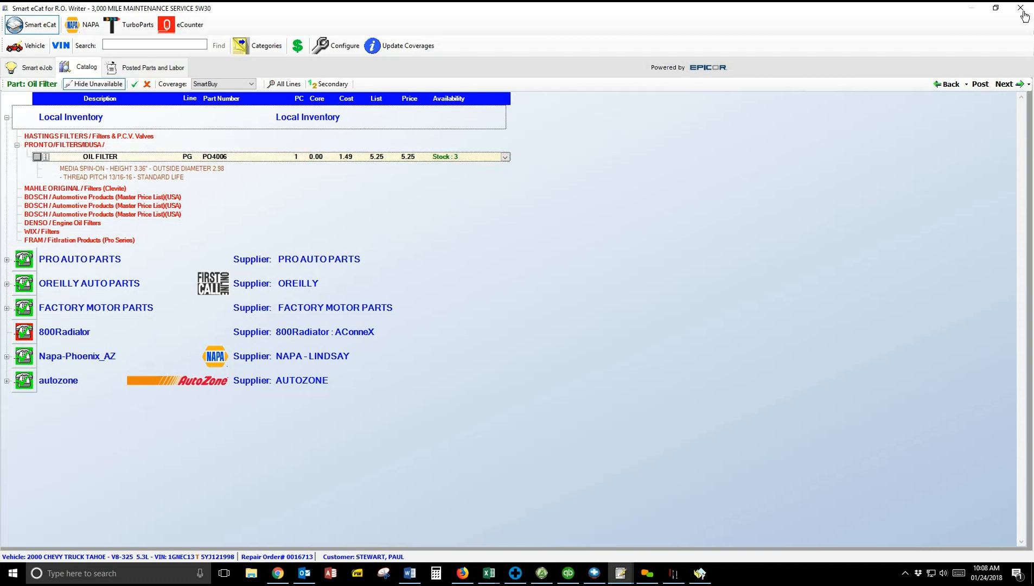
click(37, 157)
click(1008, 84)
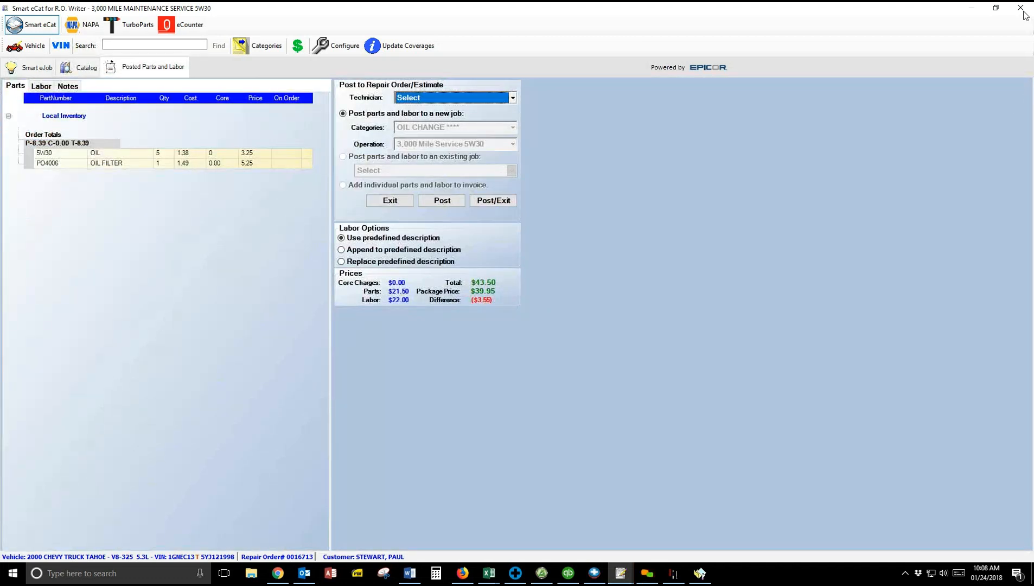
Assign a technician and post the oil and oil filter to the repair order as a new 3,000 Mile Service 5W30 job.
click(477, 97)
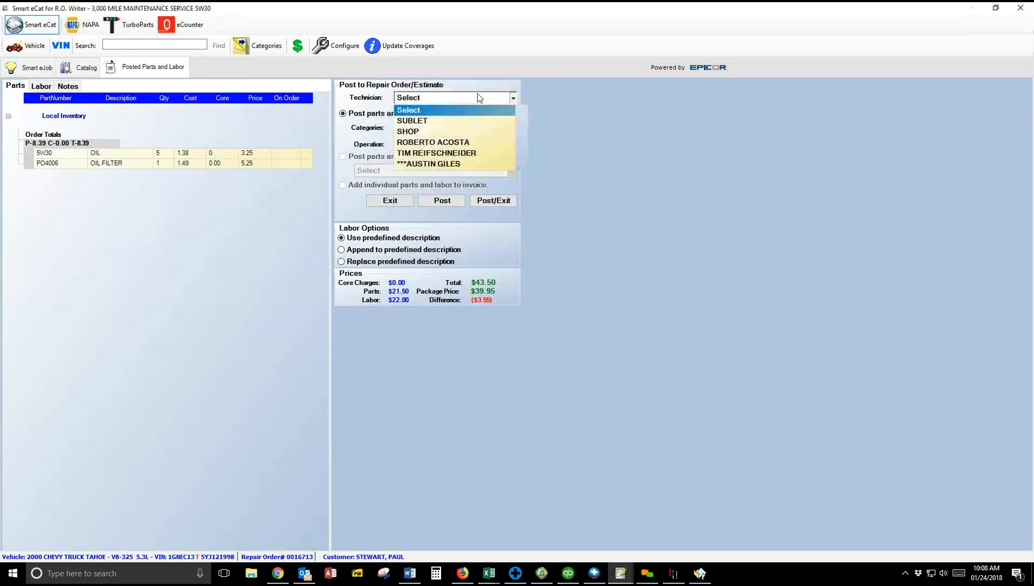
click(458, 153)
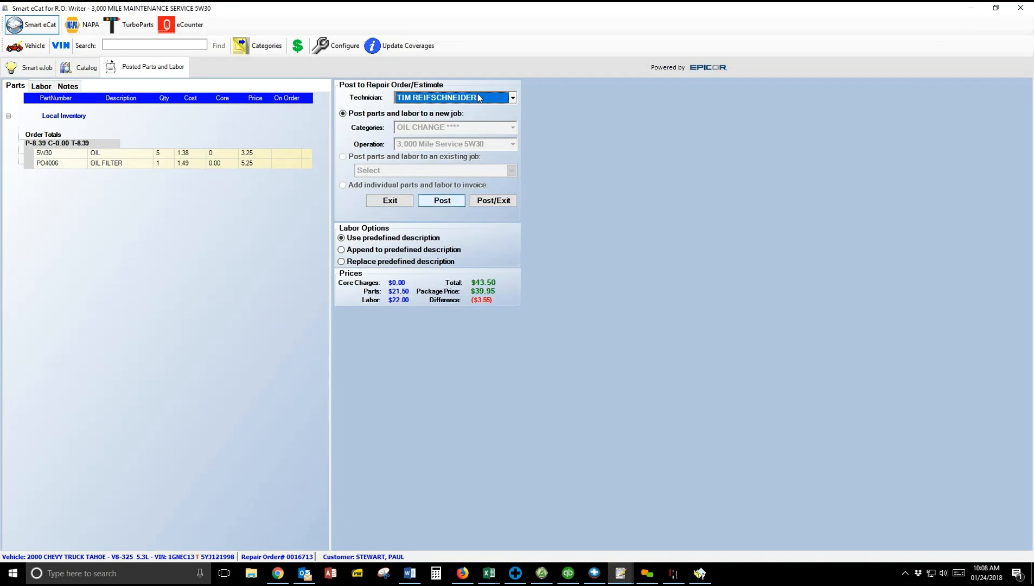
key(Return)
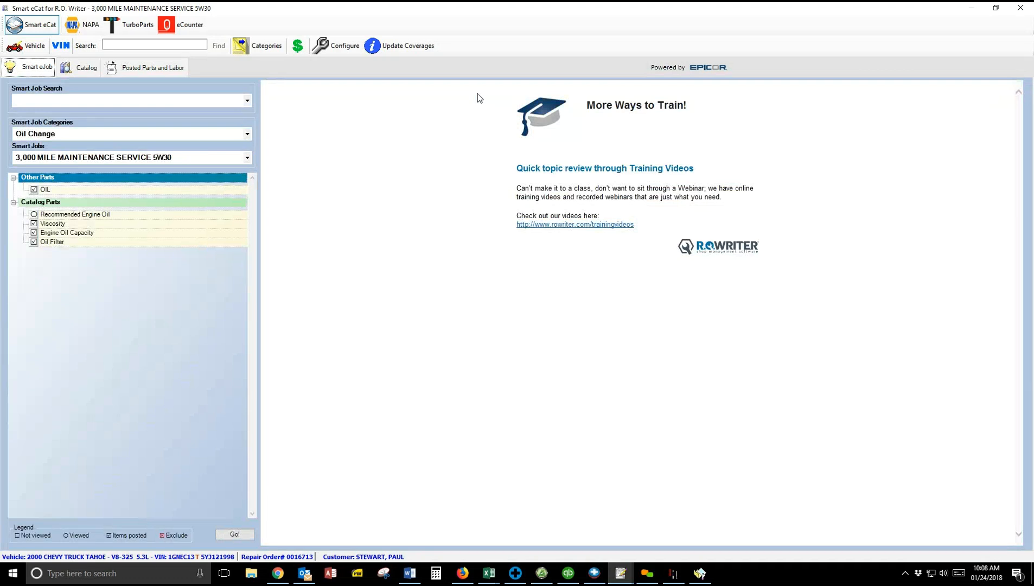
Load the ADDITIONAL OIL 5W30 smart job from the Add Oil & BG MOA category.
key(alt+Down)
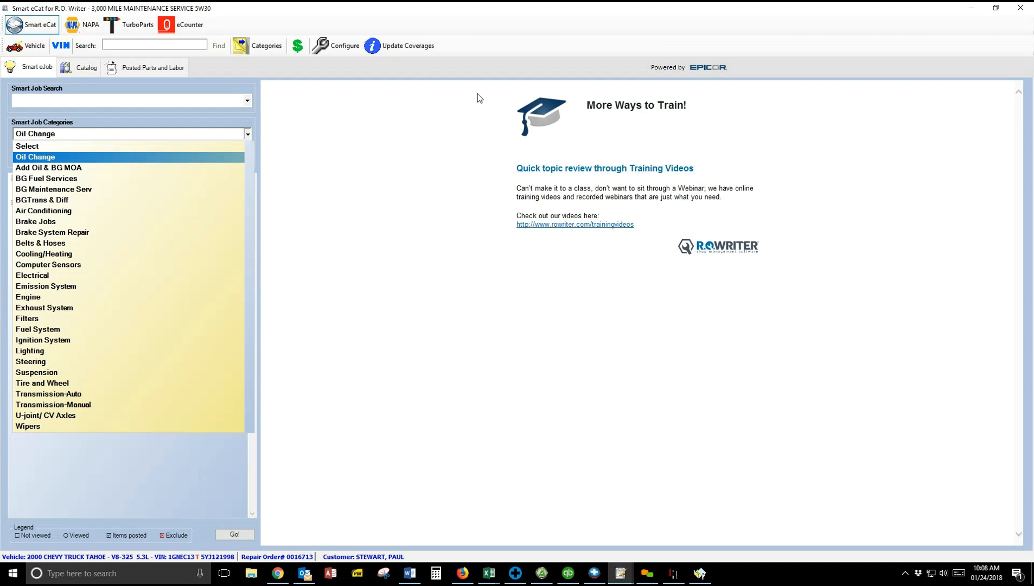
key(Down)
key(Return)
key(Tab)
key(alt+Down)
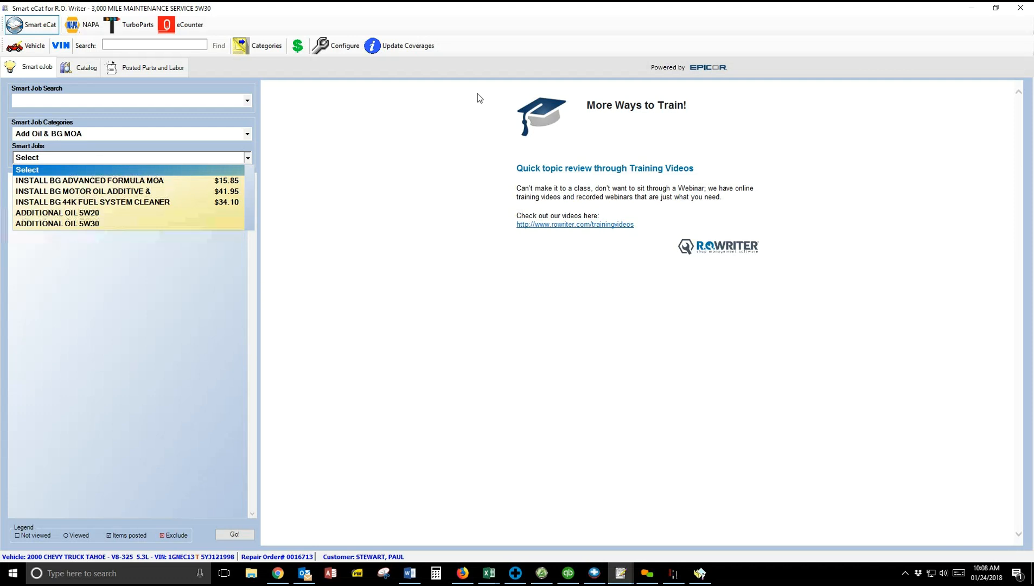
key(End)
key(Return)
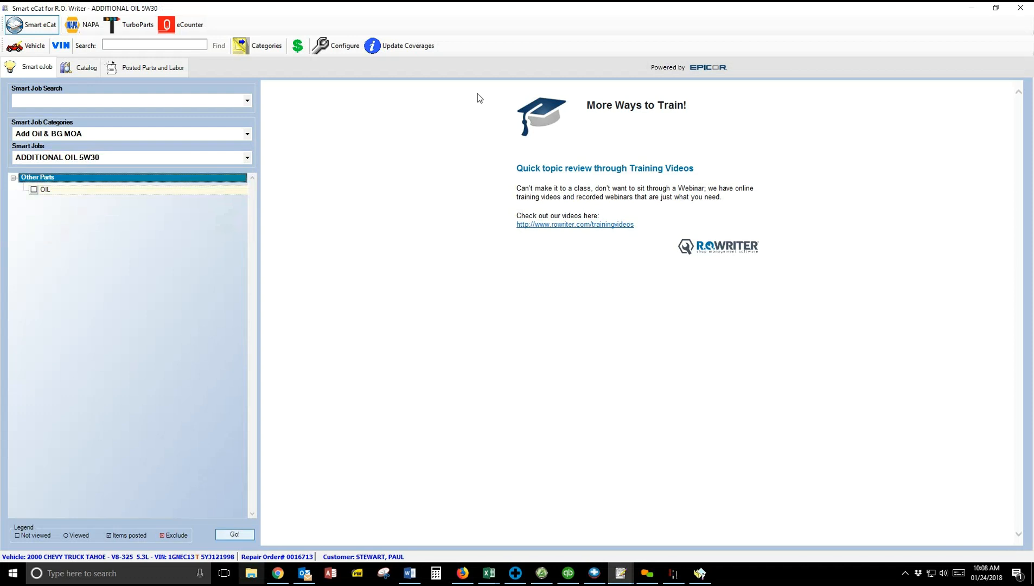
Post the additional 5W30 oil as a new job with the operation left blank, and view its labor entry on the repair order.
click(235, 534)
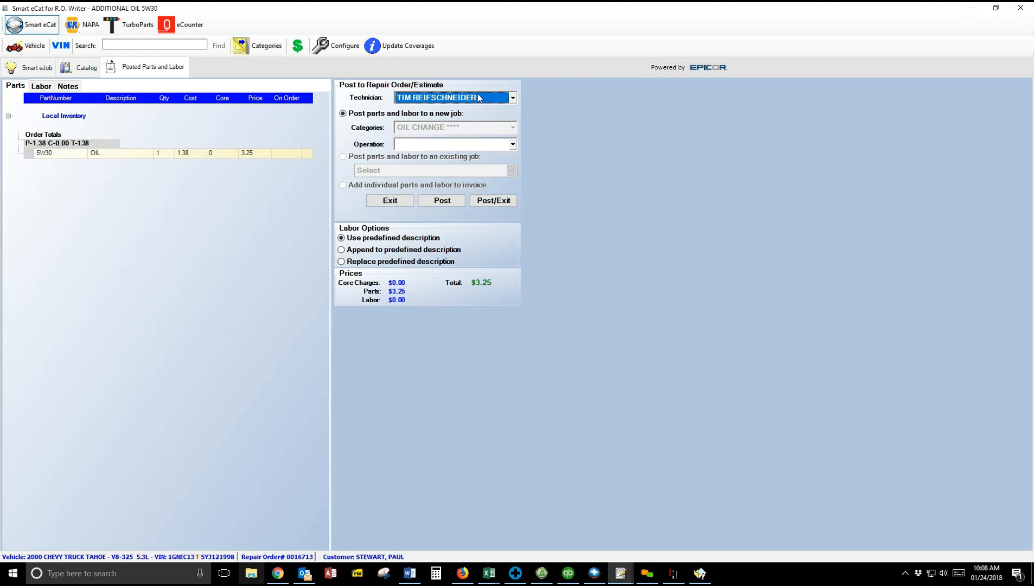
click(513, 144)
click(512, 144)
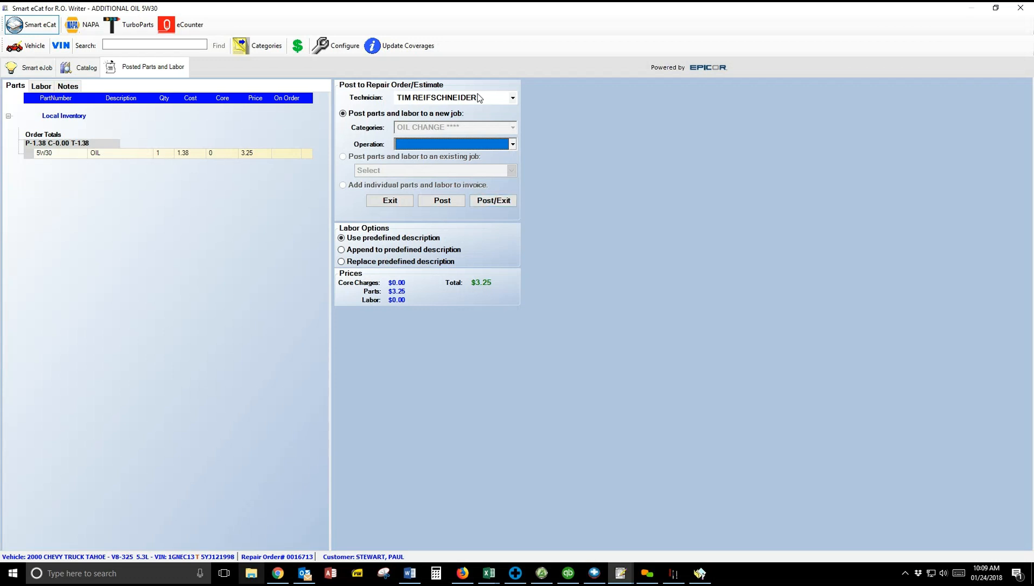
click(493, 200)
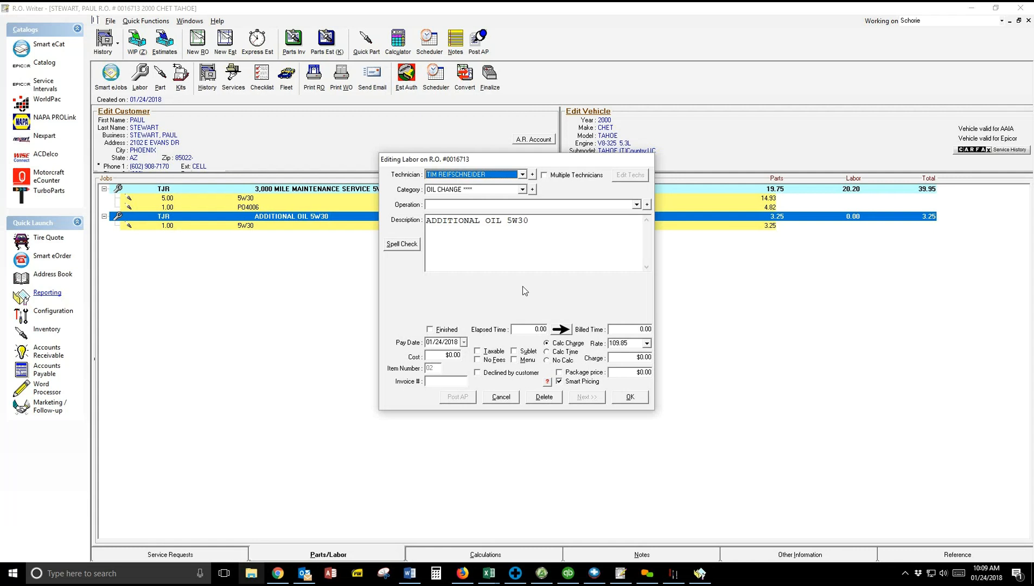
key(Escape)
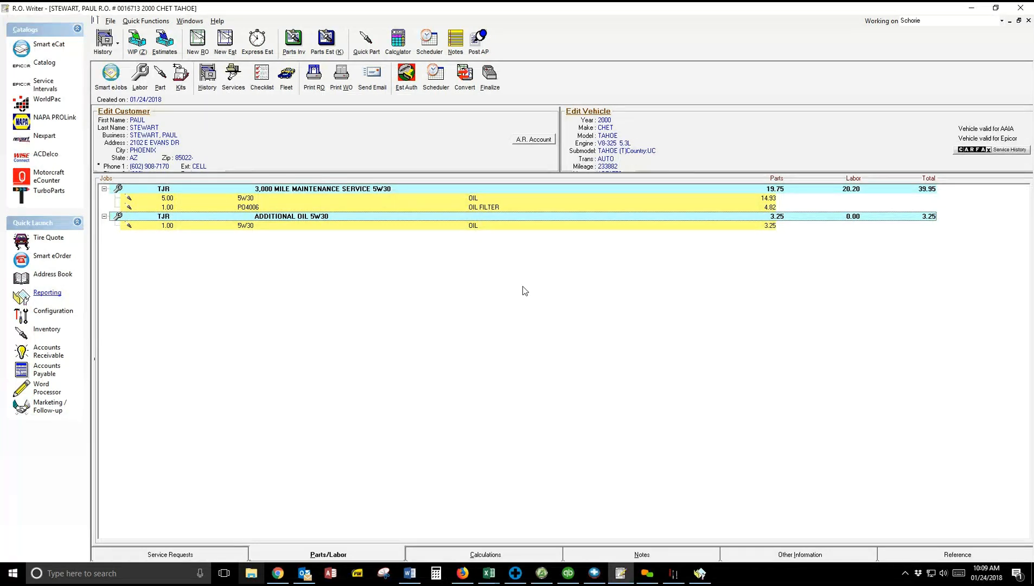
Switch to R.O. Writer Reporting, preview the Sales By Category/Operation report and show its second page.
click(700, 573)
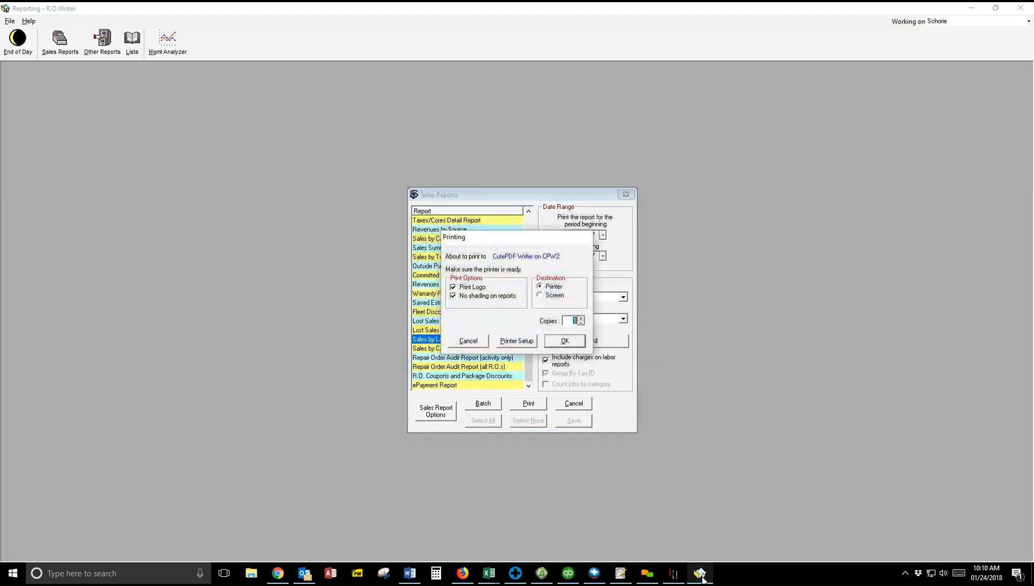
key(Return)
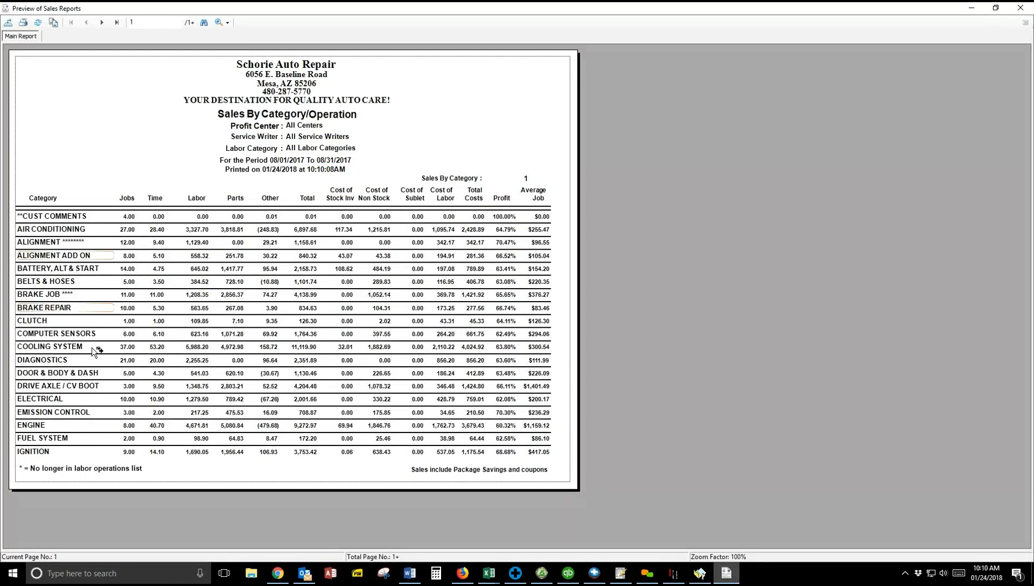
click(102, 23)
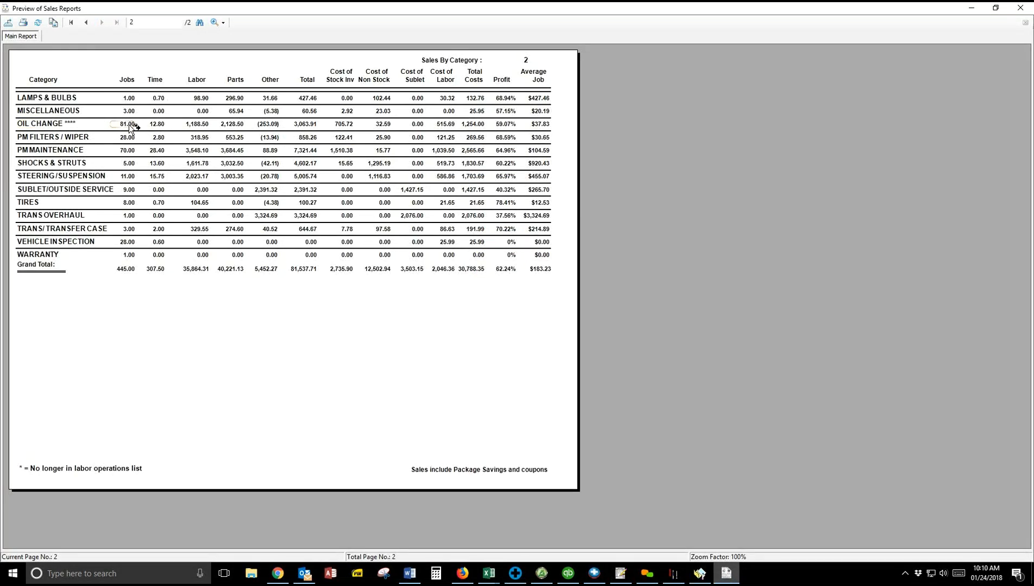
Examine the jobs behind the OIL CHANGE category's Not Found and Not Found 0 entries, and return to the repair order in R.O. Writer.
double_click(54, 125)
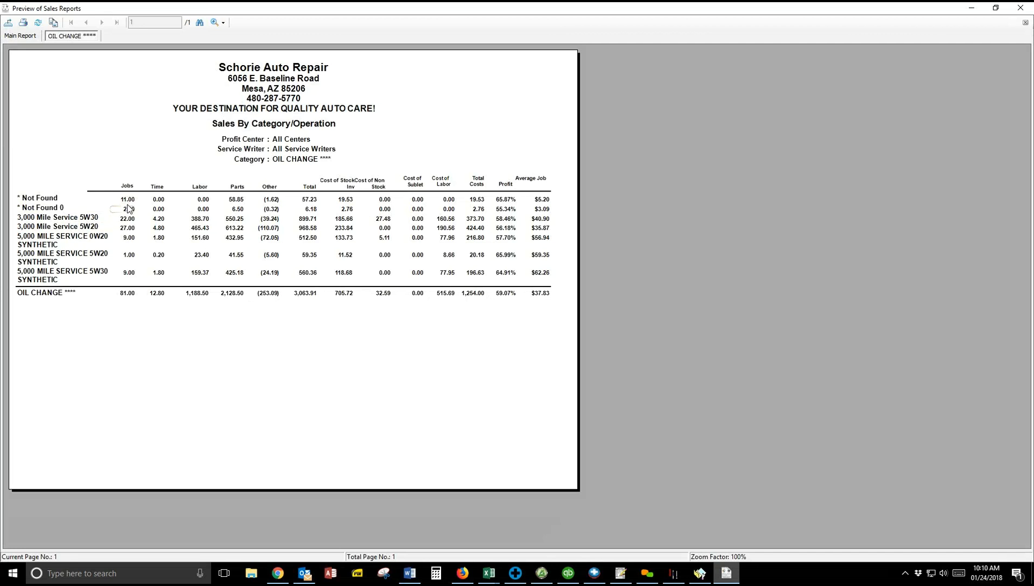
double_click(128, 200)
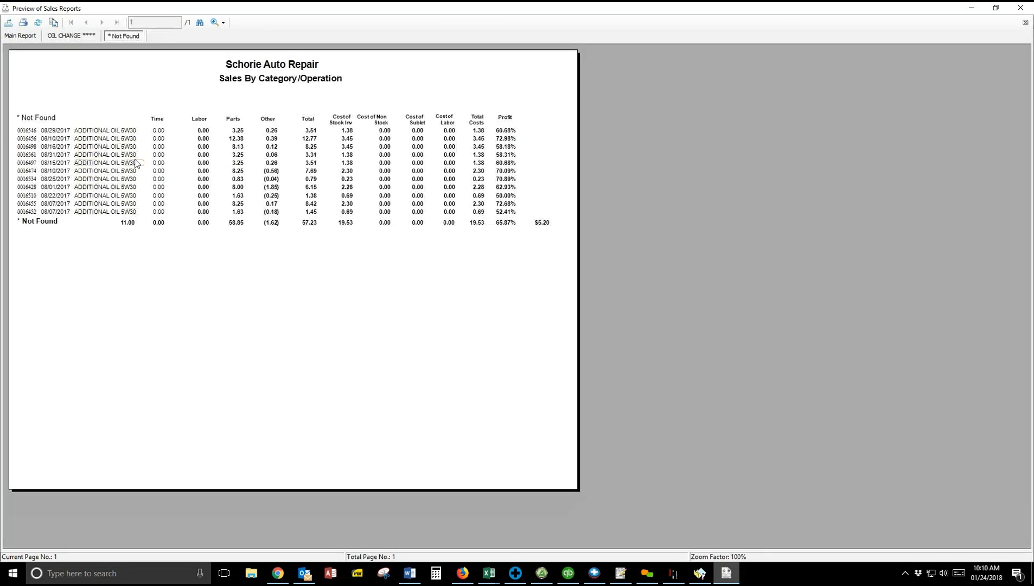
click(66, 37)
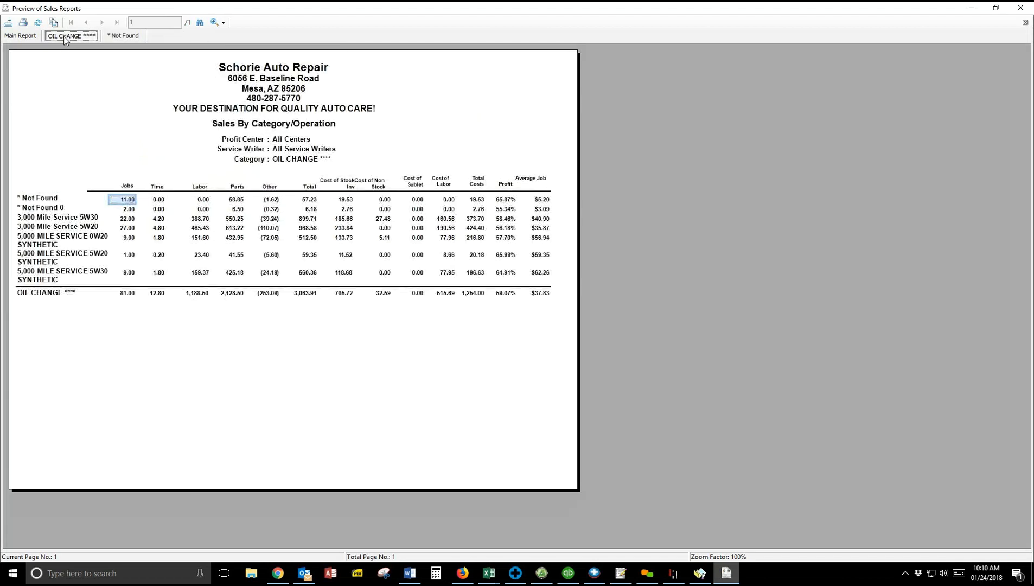
double_click(126, 209)
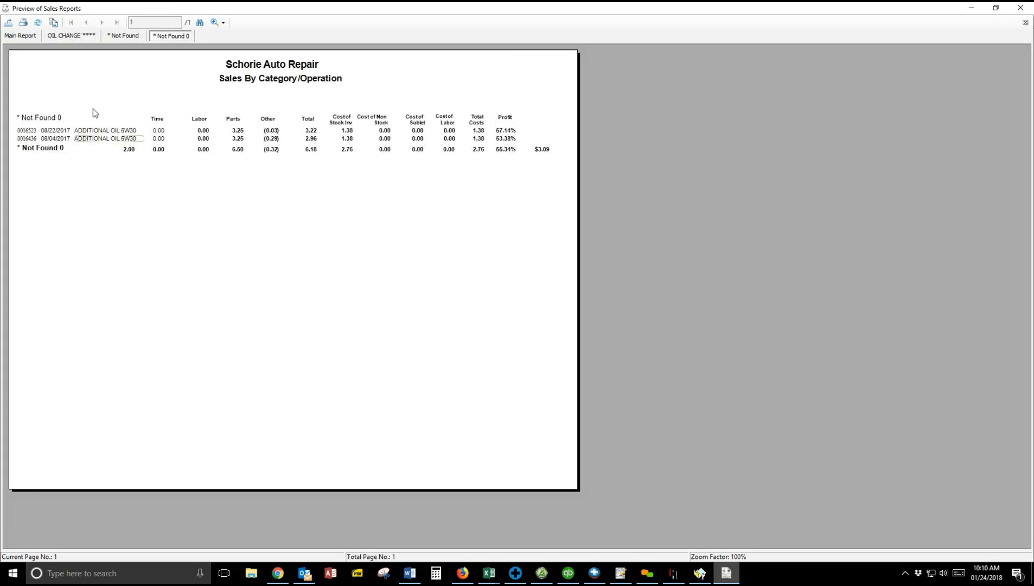
click(62, 38)
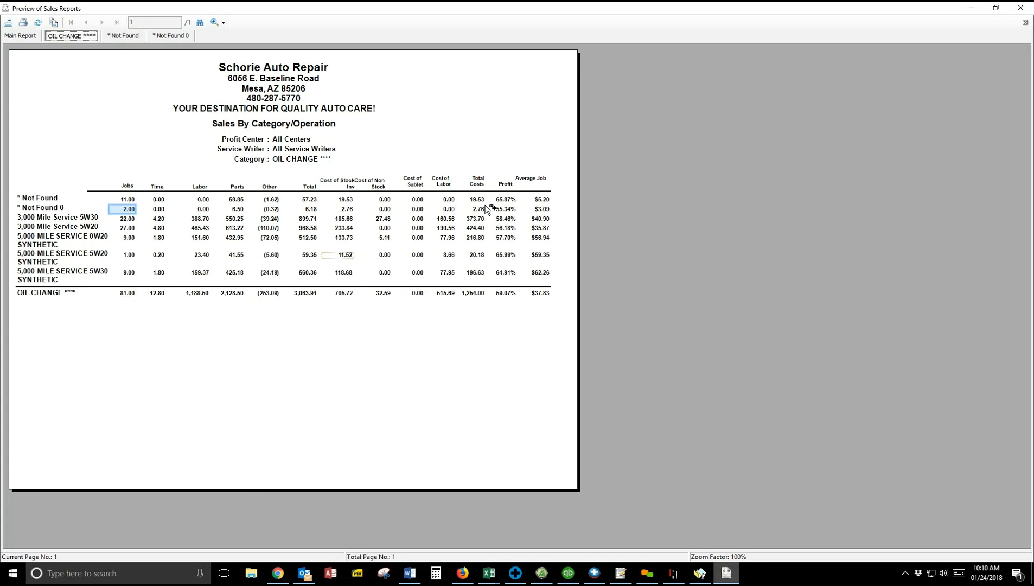
click(1025, 22)
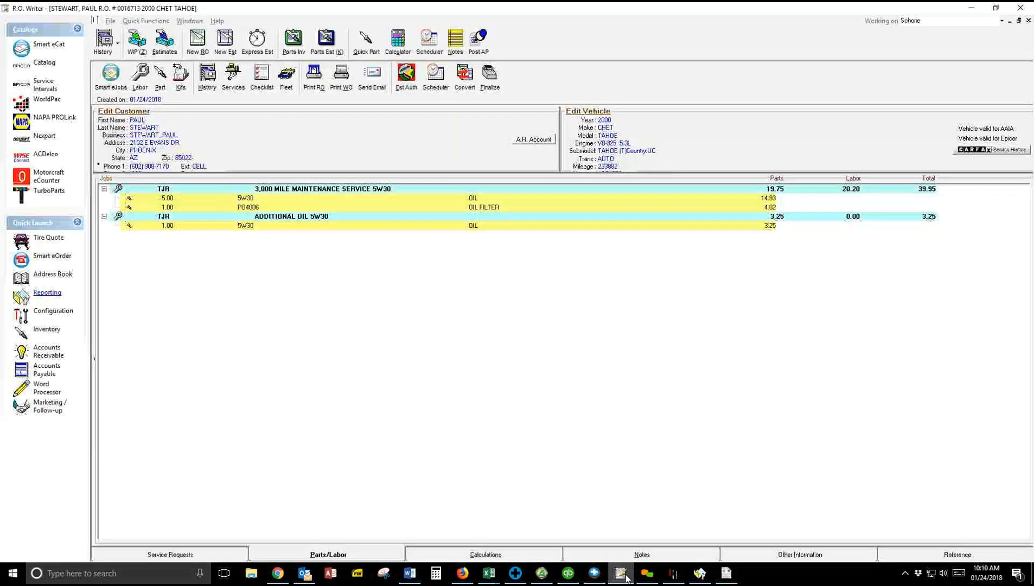
click(624, 575)
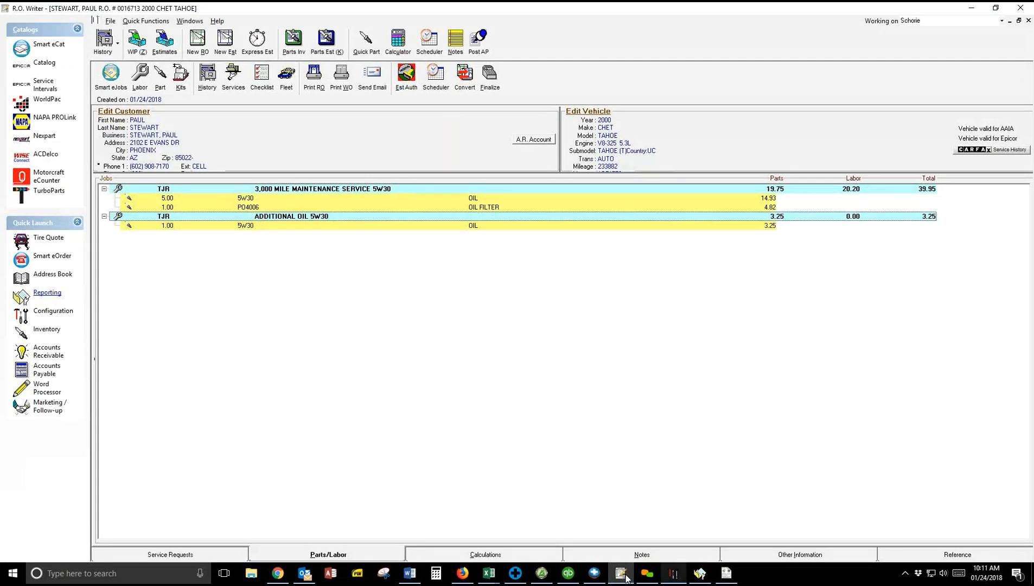
Switch to R.O. Writer Configuration and open the labor Smart Jobs setup.
click(675, 576)
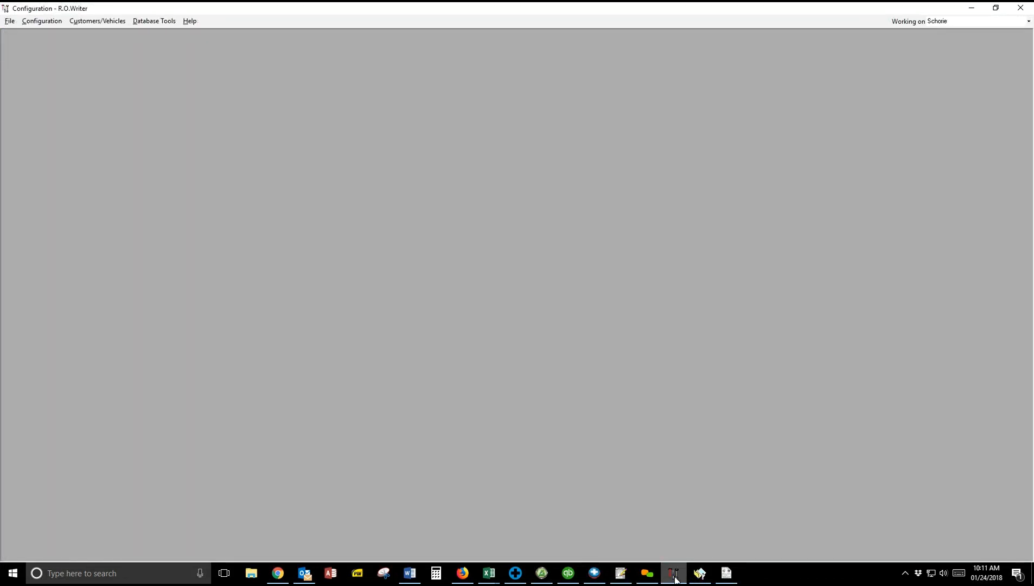
key(alt+c)
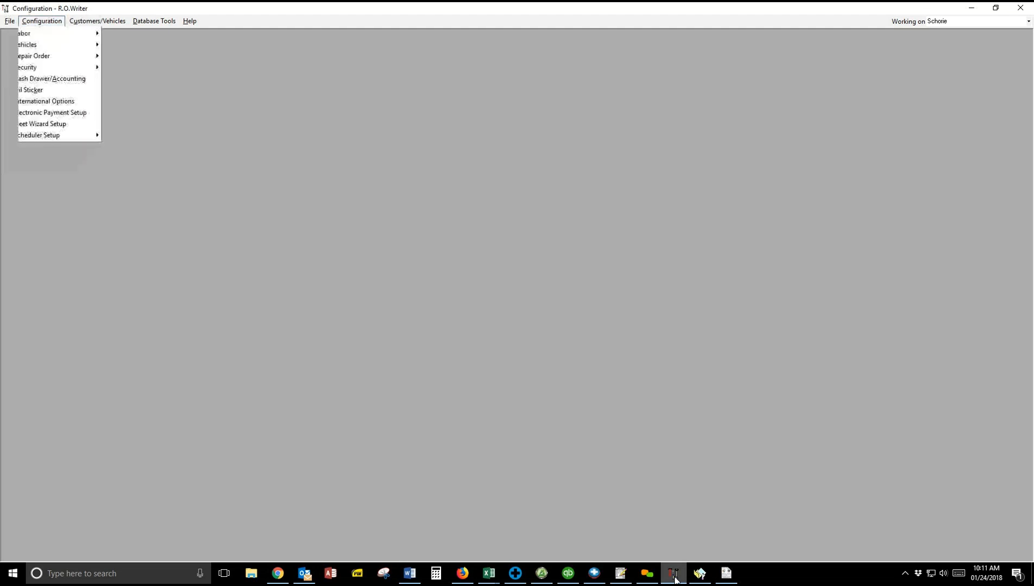
key(Down)
key(Down)
mouse_move(54, 56)
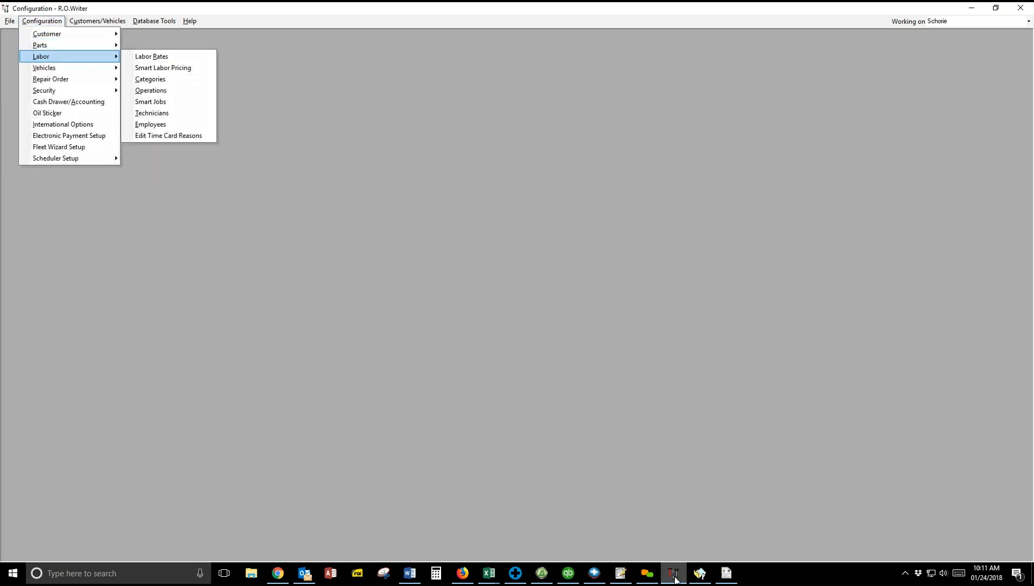
key(Right)
key(Down)
key(Down)
key(Down)
key(Down)
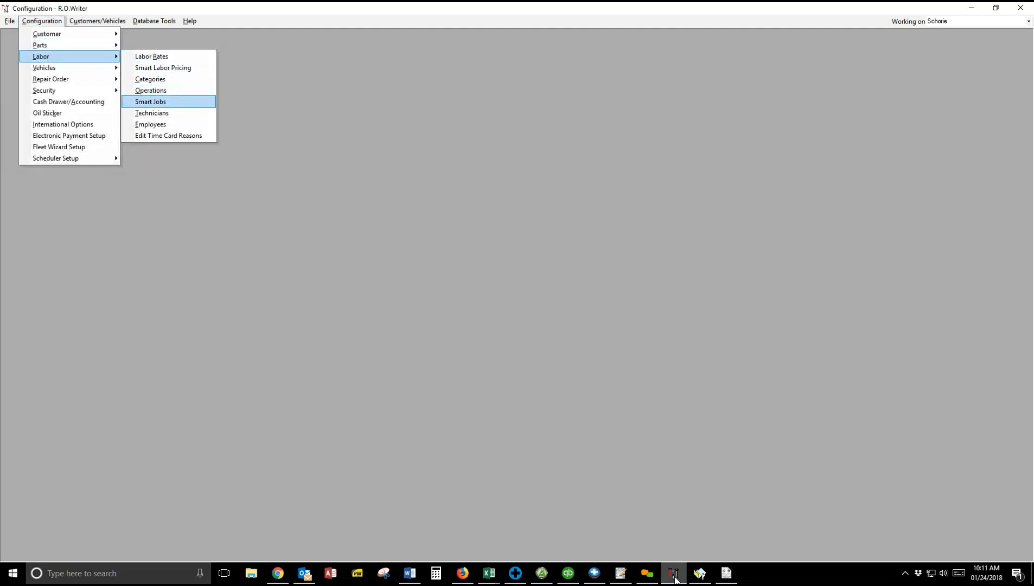
key(Return)
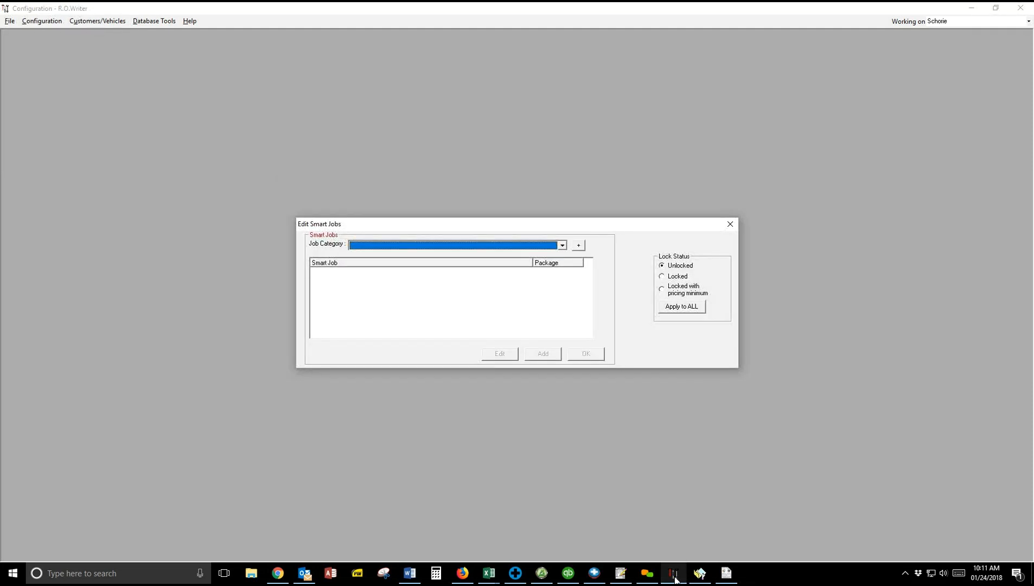
View the smart jobs listed under the Oil Change category and under the Air Conditioning category.
click(562, 245)
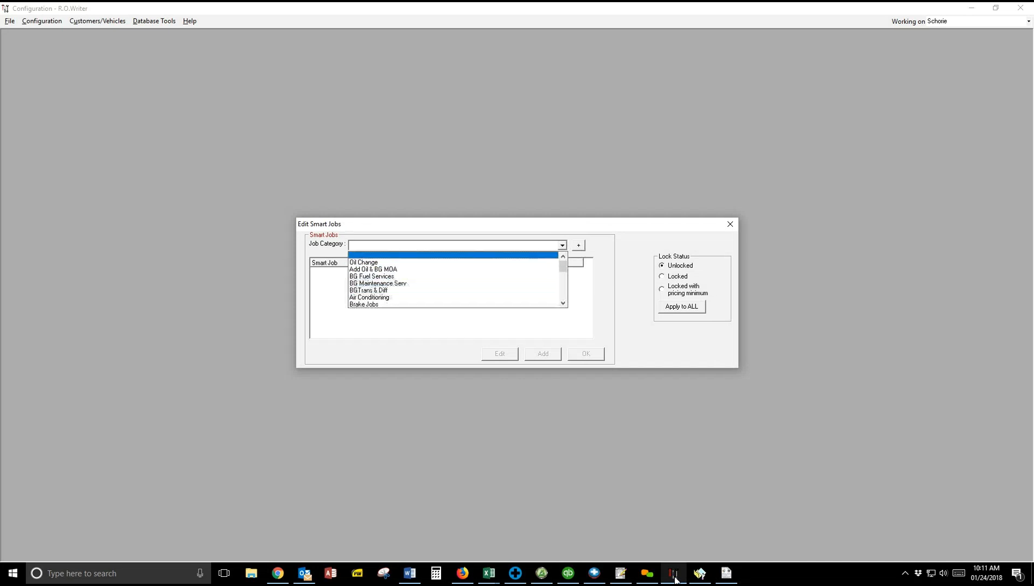
click(364, 262)
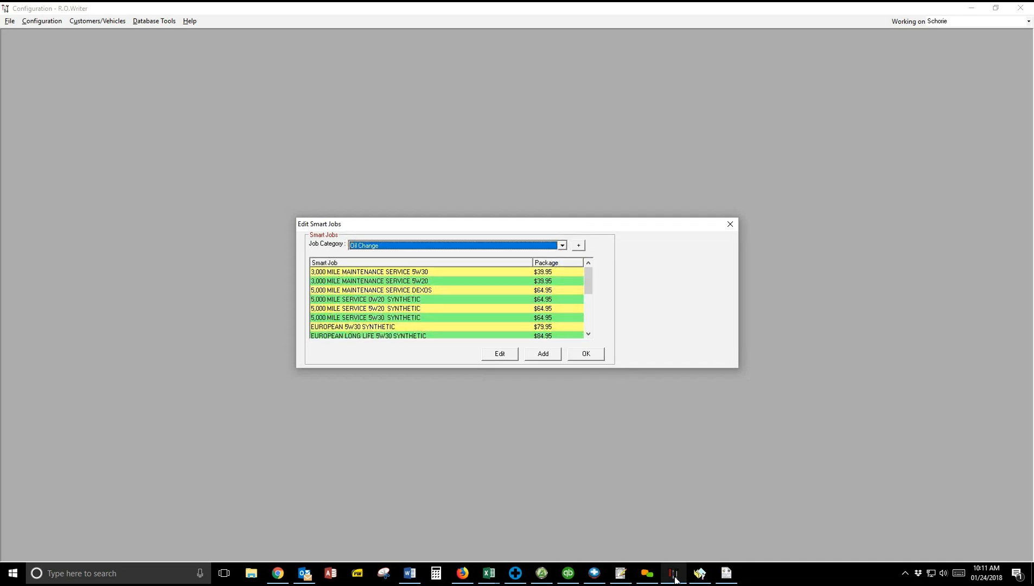
click(562, 245)
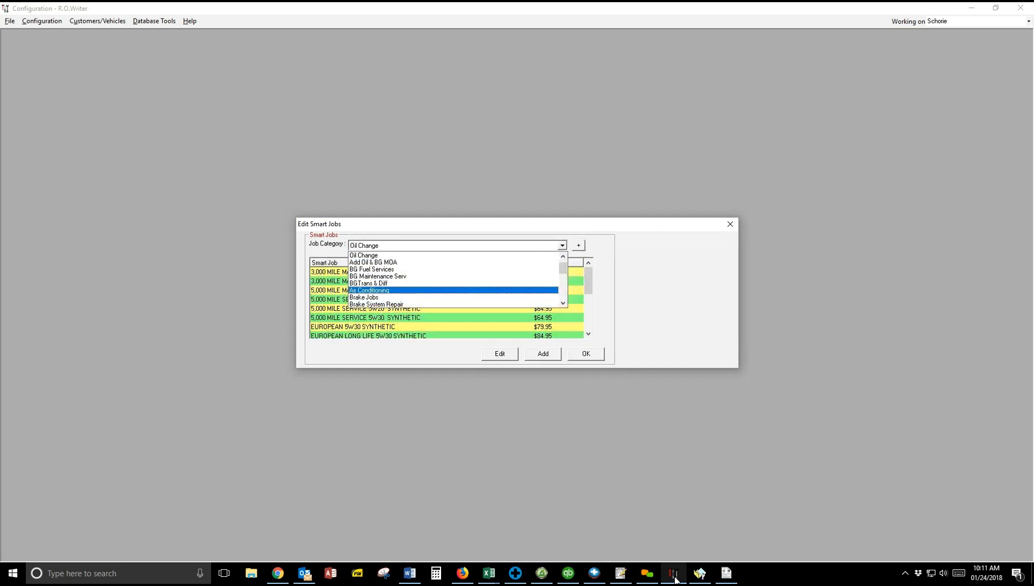
click(374, 291)
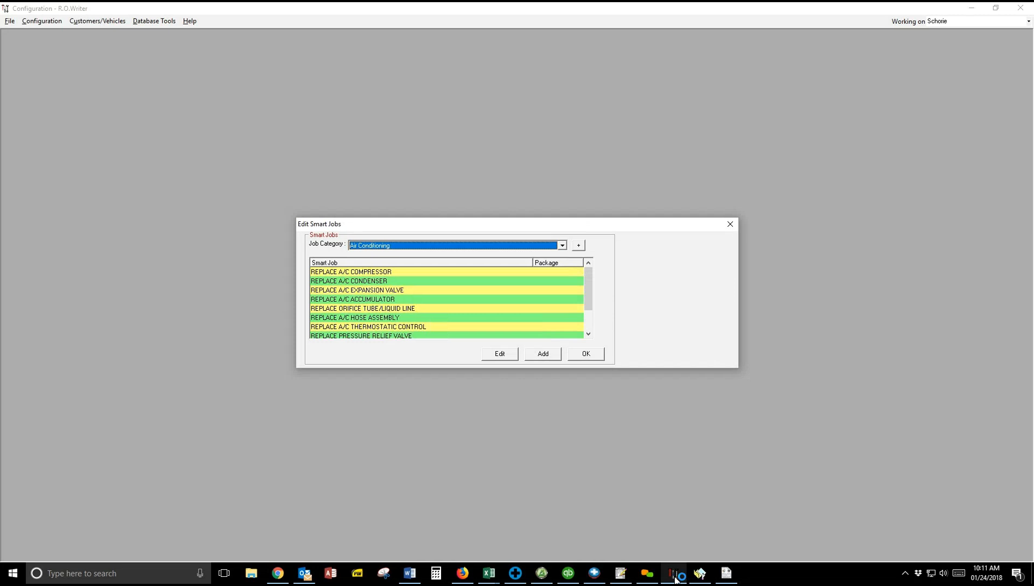
Open the smart job category editor, view the Oil Change category's order and labor category, and leave it without saving.
click(578, 245)
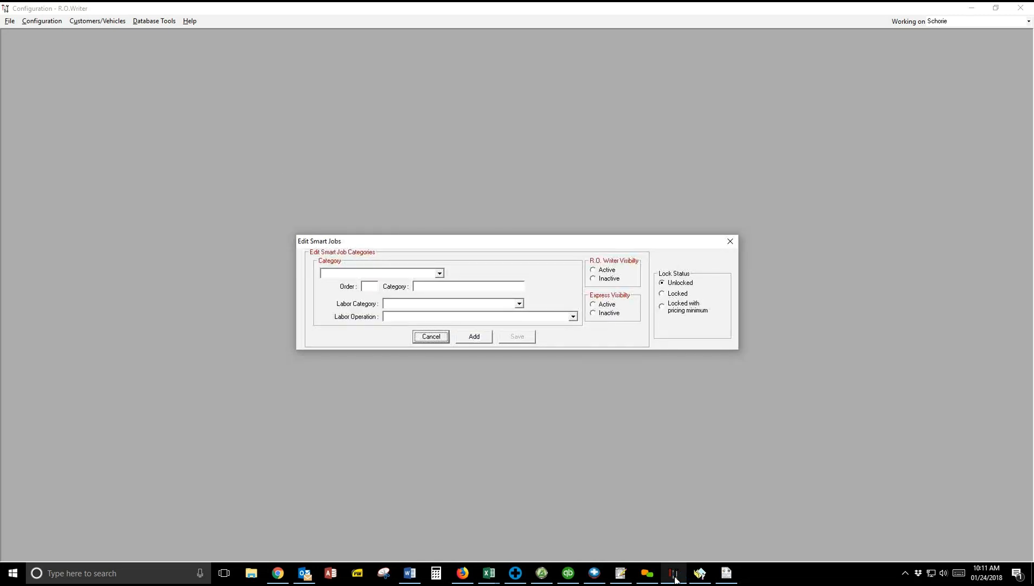
click(431, 337)
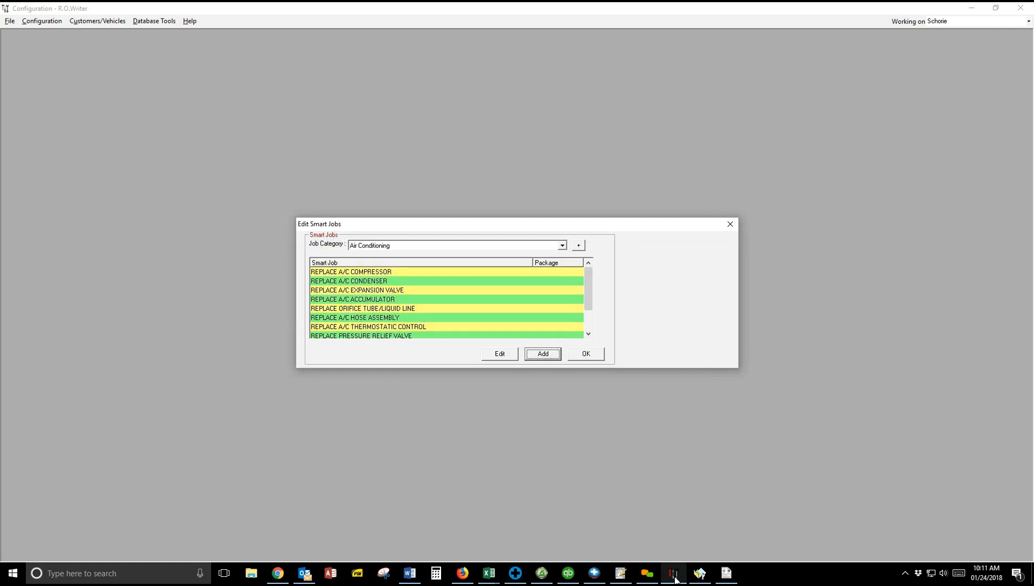
click(578, 246)
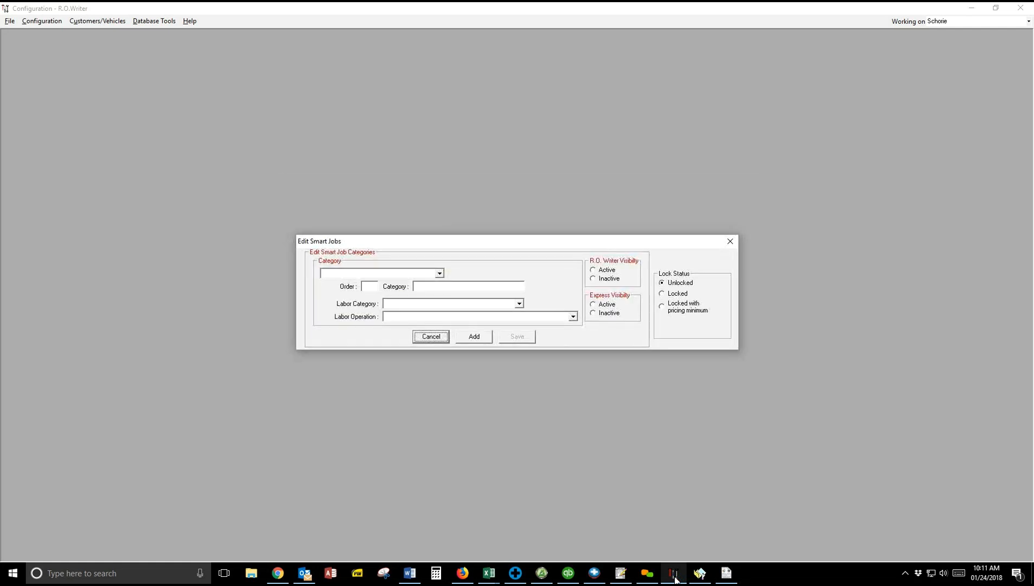
click(439, 273)
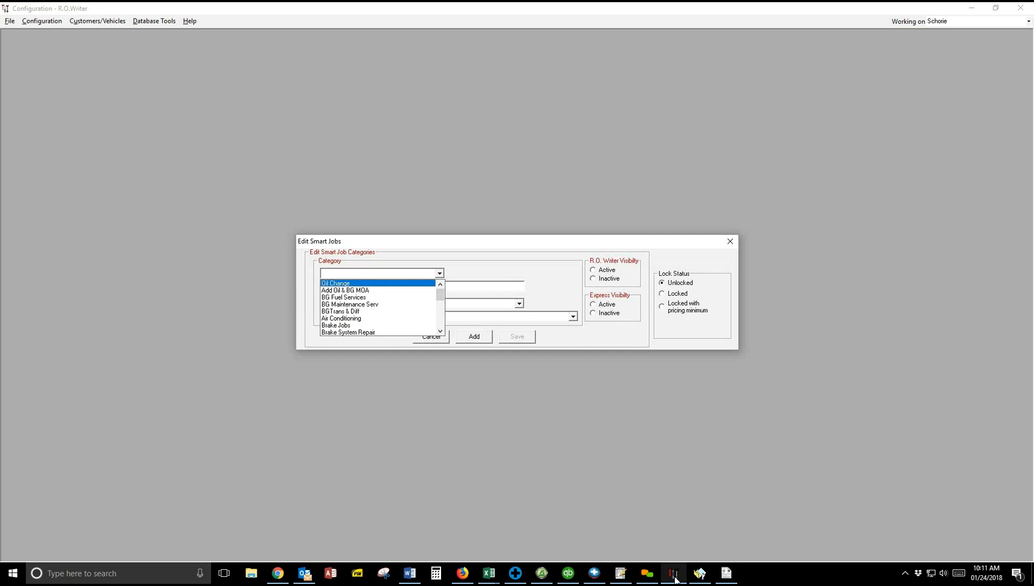
click(335, 283)
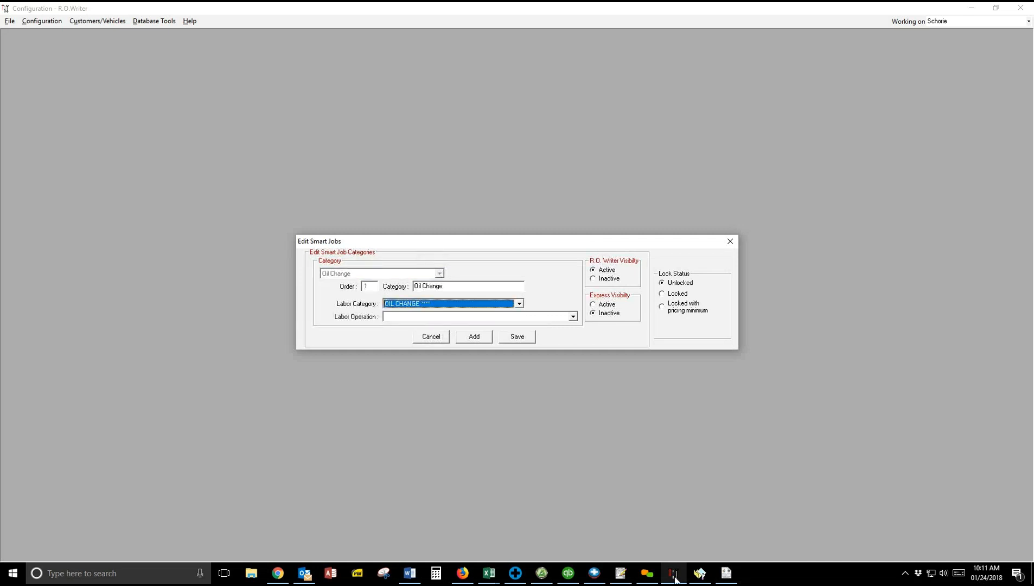
click(572, 35)
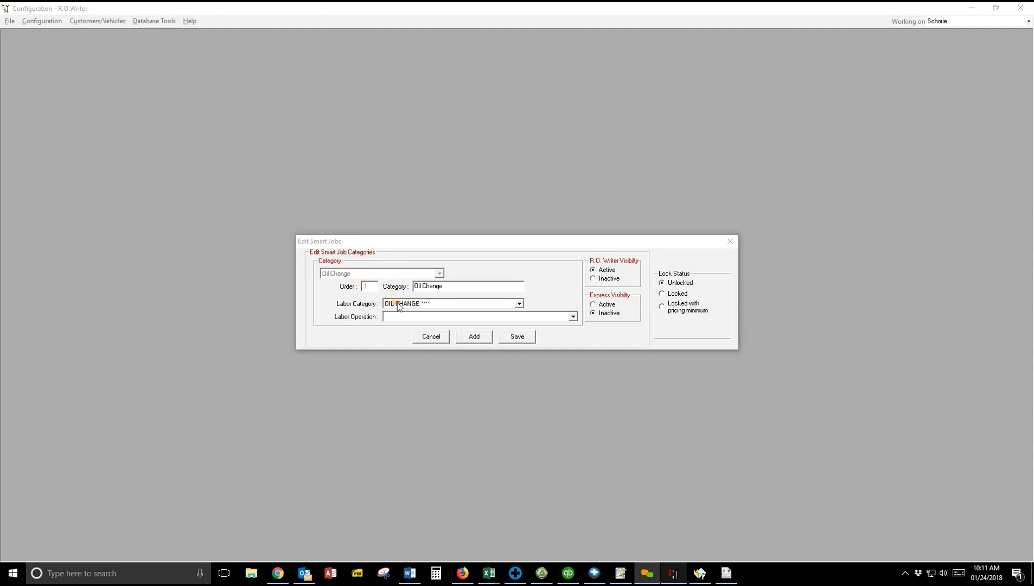
click(442, 338)
View the order and labor category of the Add Oil & BG MOA category without saving.
click(440, 273)
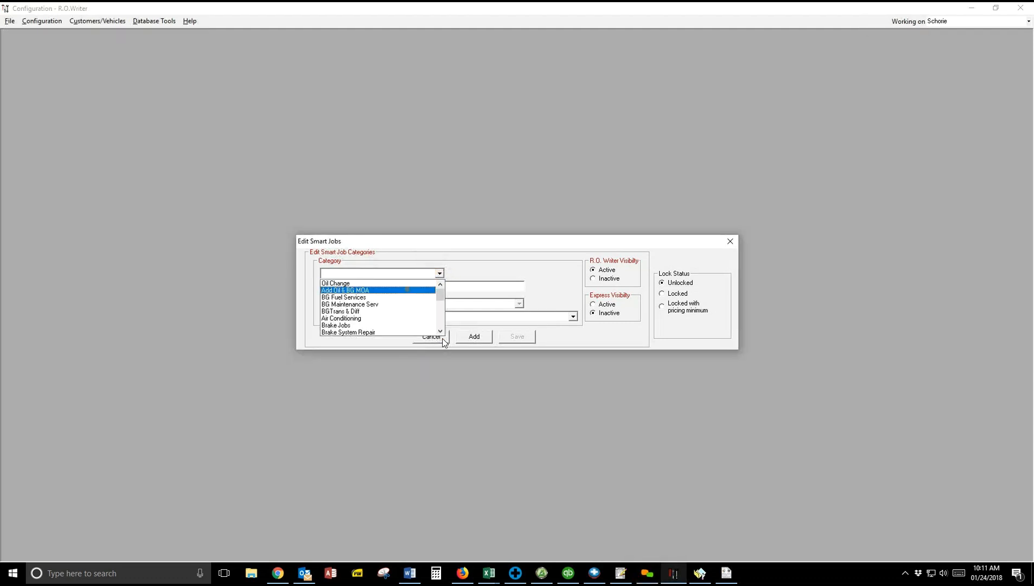
click(407, 289)
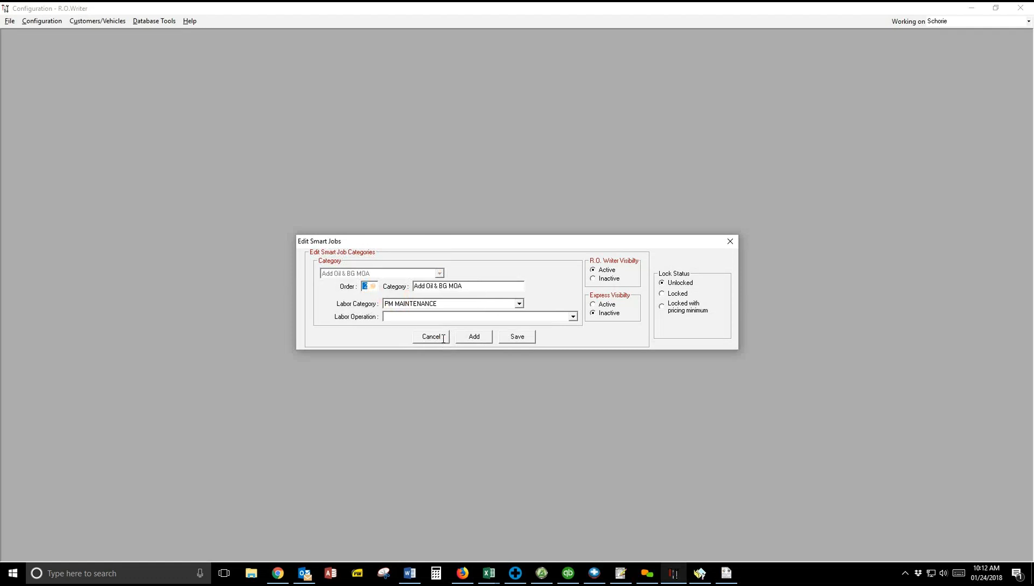
click(443, 339)
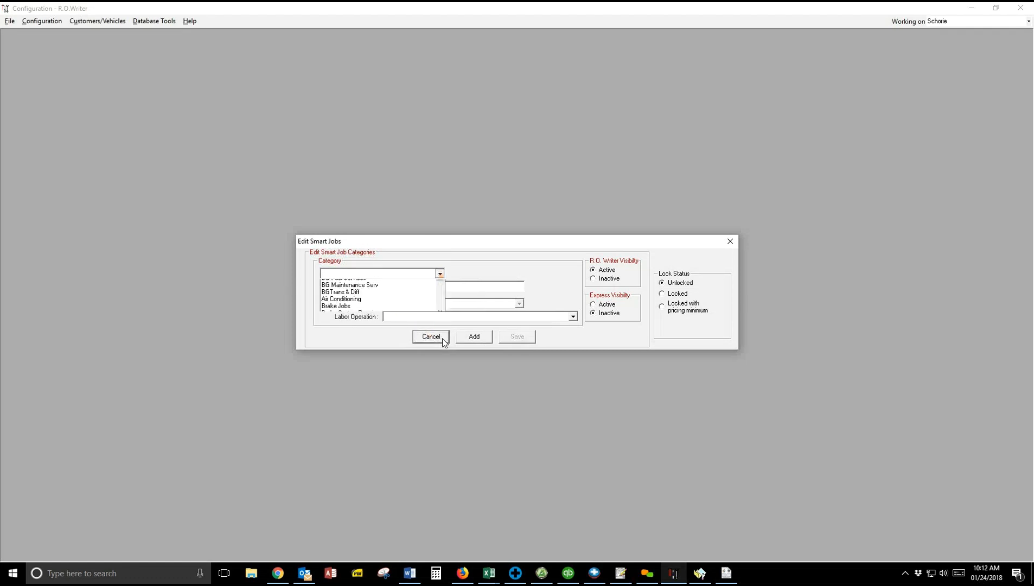
View the Air Conditioning category's order and labor category, and start a new smart job category.
key(Down)
key(Down)
key(Return)
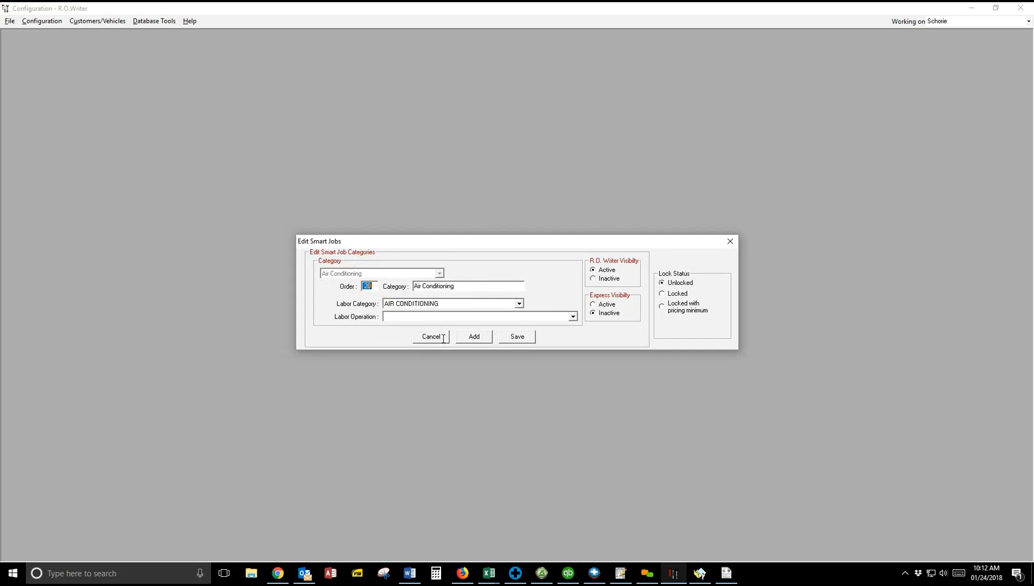
click(474, 335)
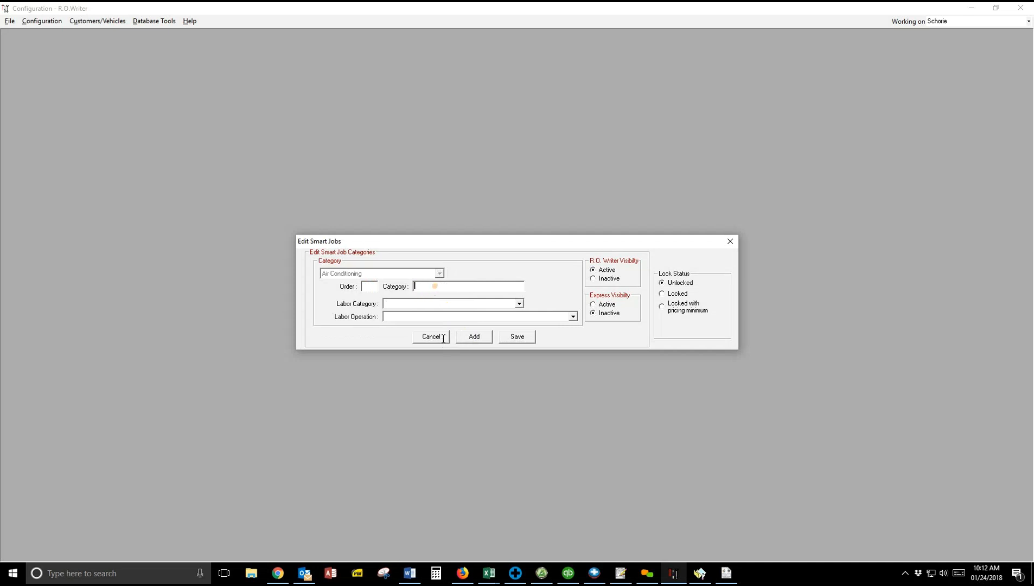
text(___________)
key(BackSpace)
key(BackSpace)
key(BackSpace)
key(BackSpace)
key(BackSpace)
key(BackSpace)
key(BackSpace)
key(BackSpace)
key(BackSpace)
key(BackSpace)
key(BackSpace)
Name the new smart job category with a row of asterisks and set its order to 19.
text(****************)
key(shift+Tab)
text(19)
Assign the MISCELLANEOUS labor category to the new asterisk category and save it.
click(467, 303)
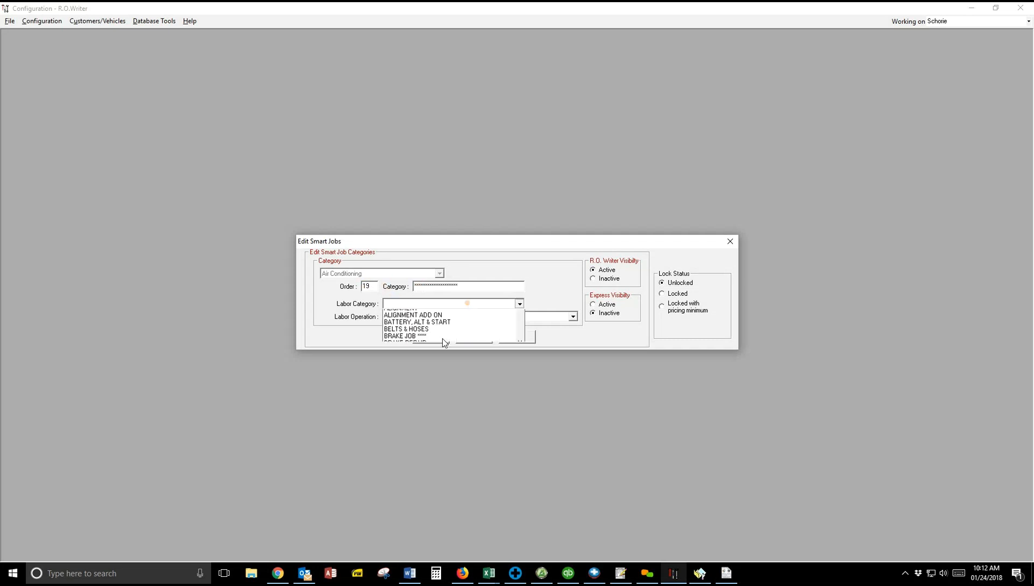
scroll(498, 315, down, 3)
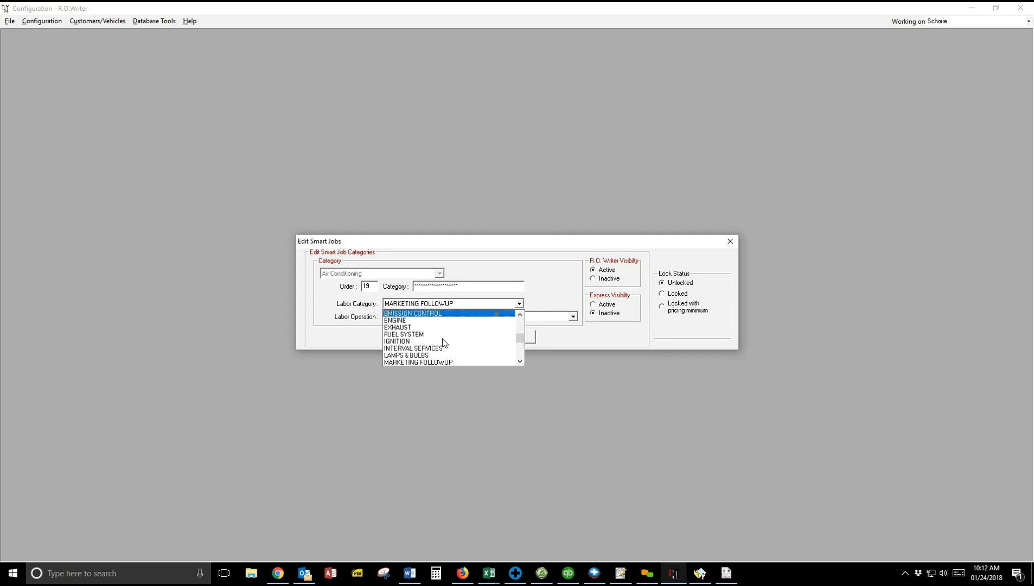
click(520, 362)
click(521, 362)
click(521, 363)
click(507, 348)
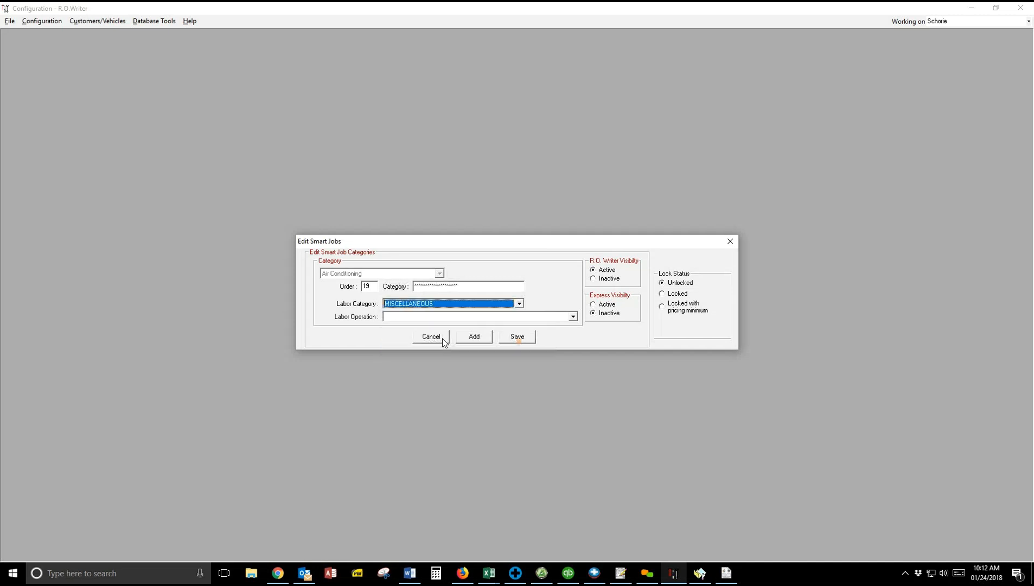
click(518, 336)
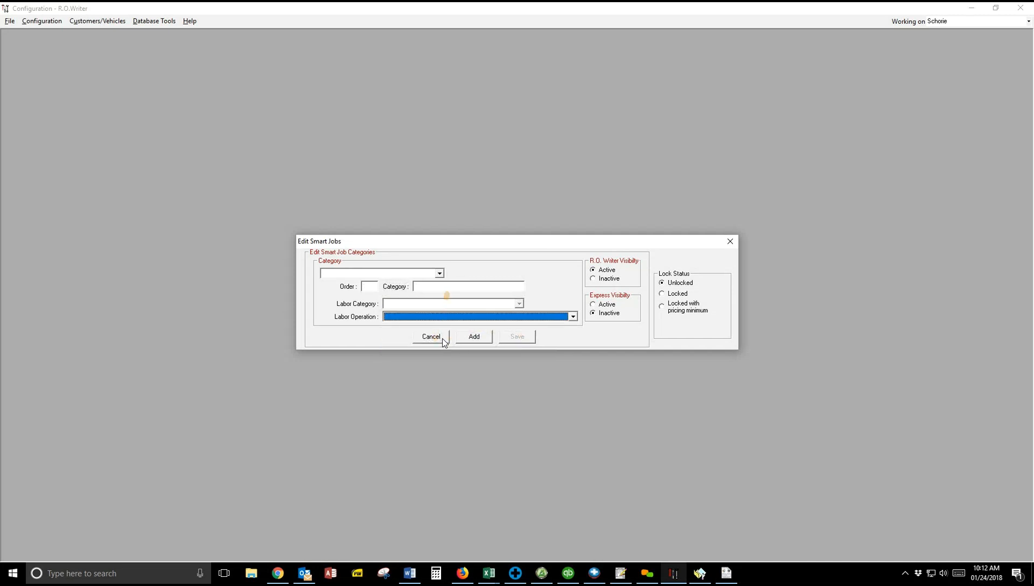
Reopen the smart job category editor, review the order of all categories in the list, and return to the smart jobs.
click(442, 339)
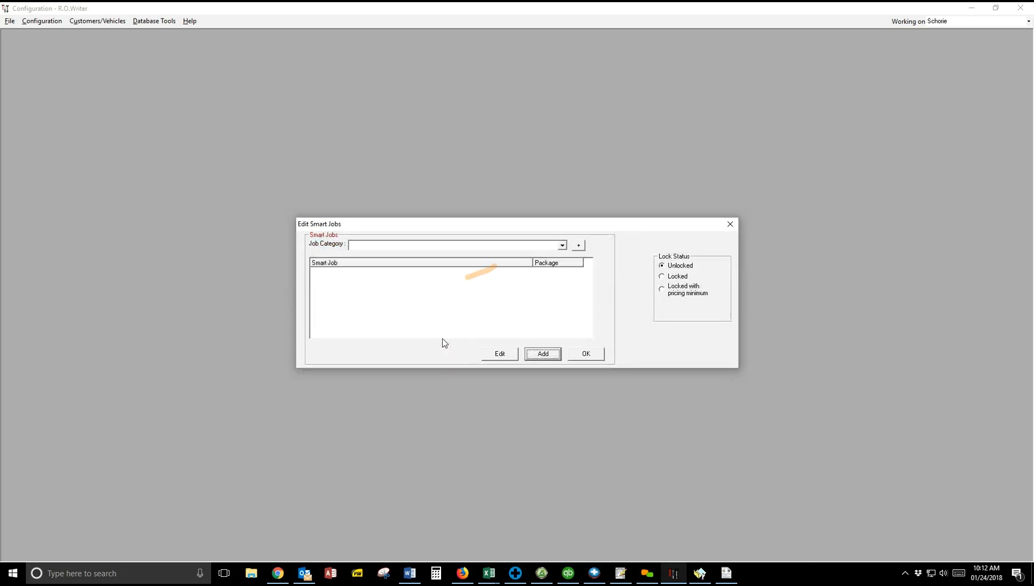
click(578, 246)
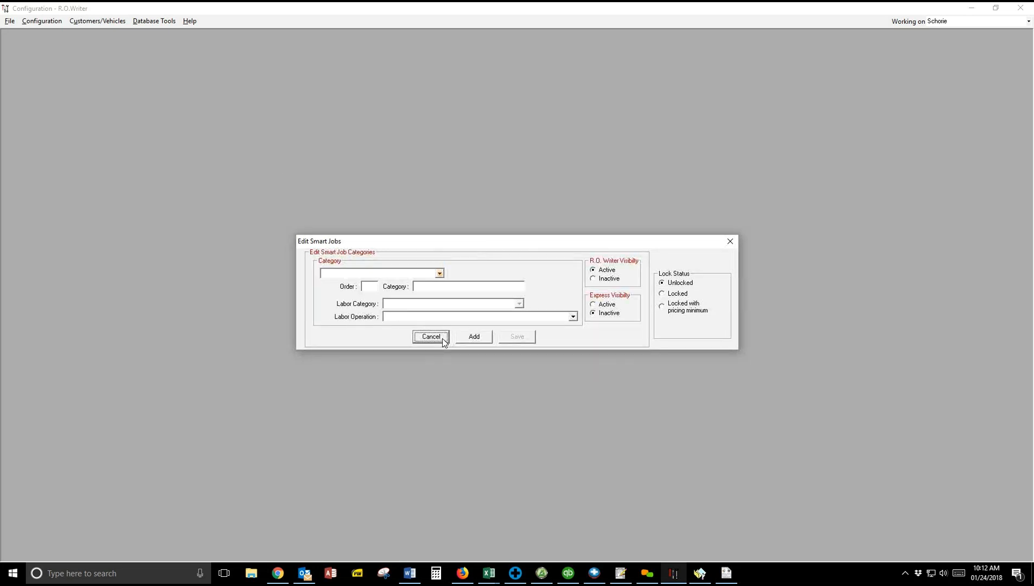
click(439, 274)
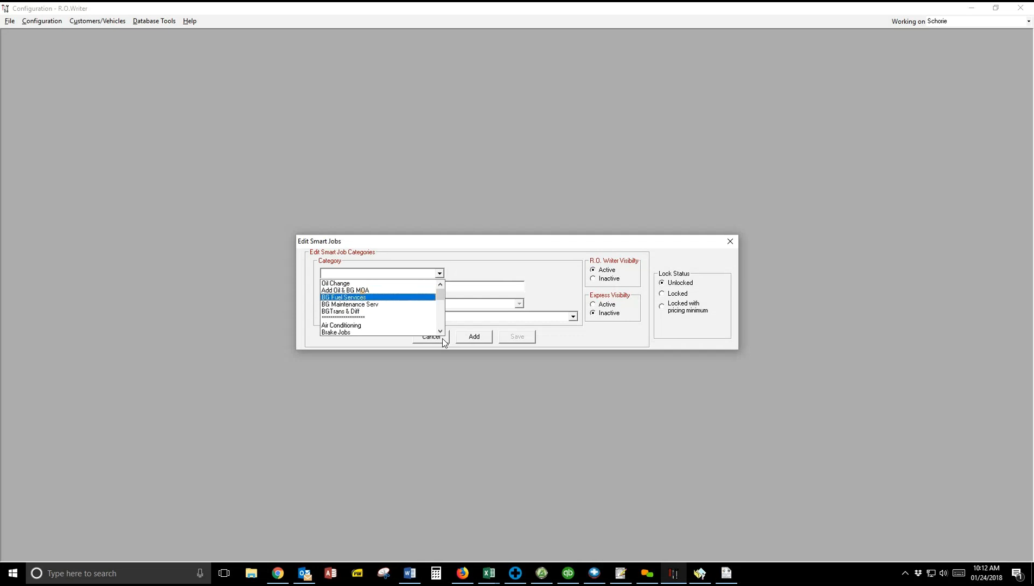
scroll(443, 342, down, 6)
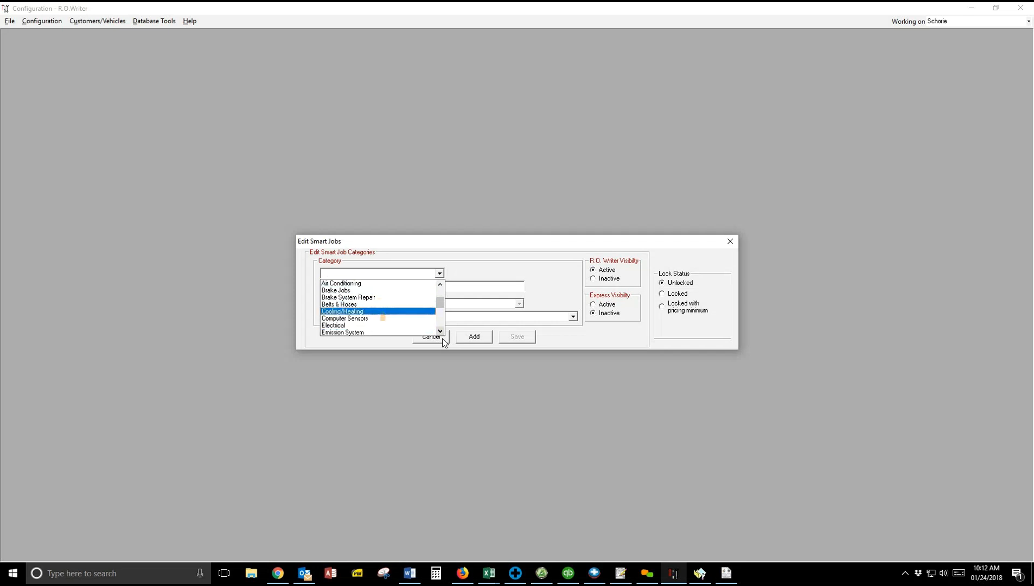
scroll(443, 341, down, 5)
scroll(443, 341, down, 3)
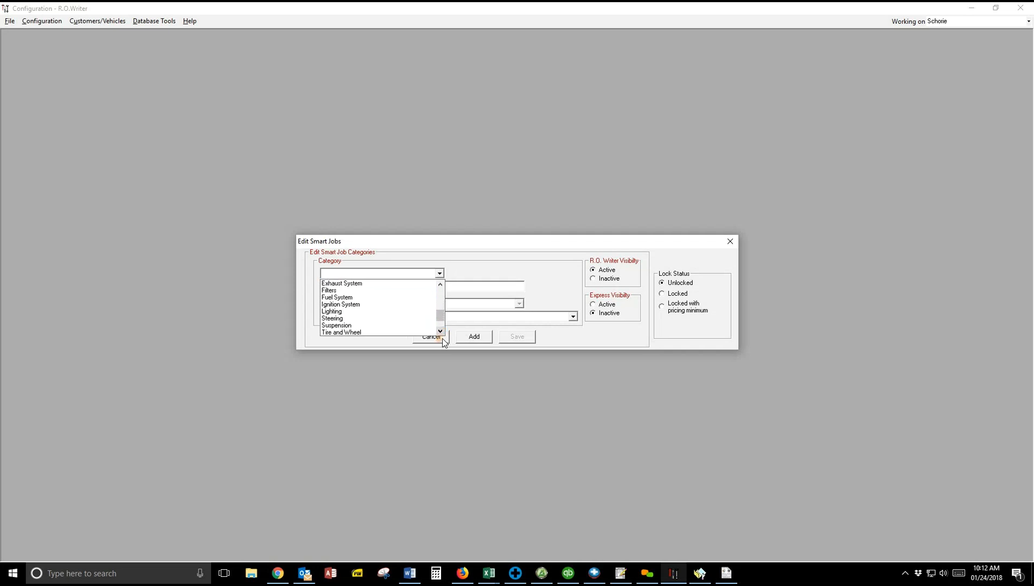
click(443, 339)
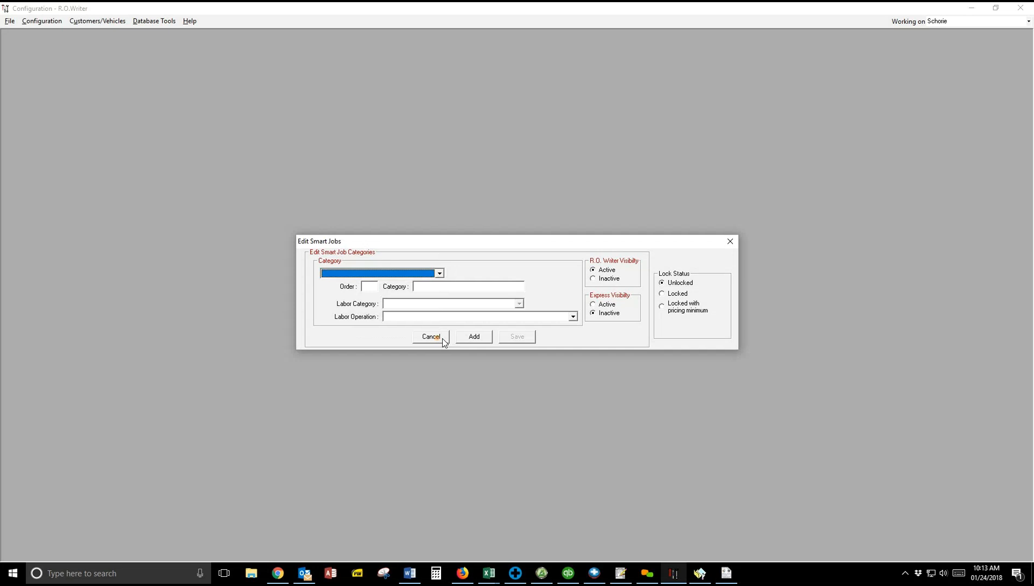
click(443, 339)
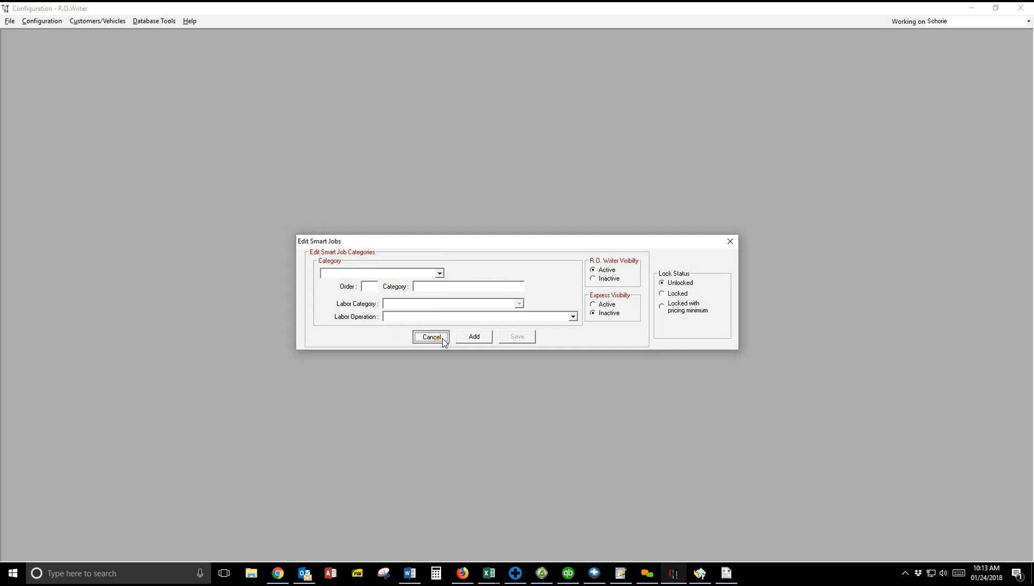
Open the 3,000 MILE MAINTENANCE SERVICE 5W30 smart job from the Oil Change category and select its job order value.
click(561, 246)
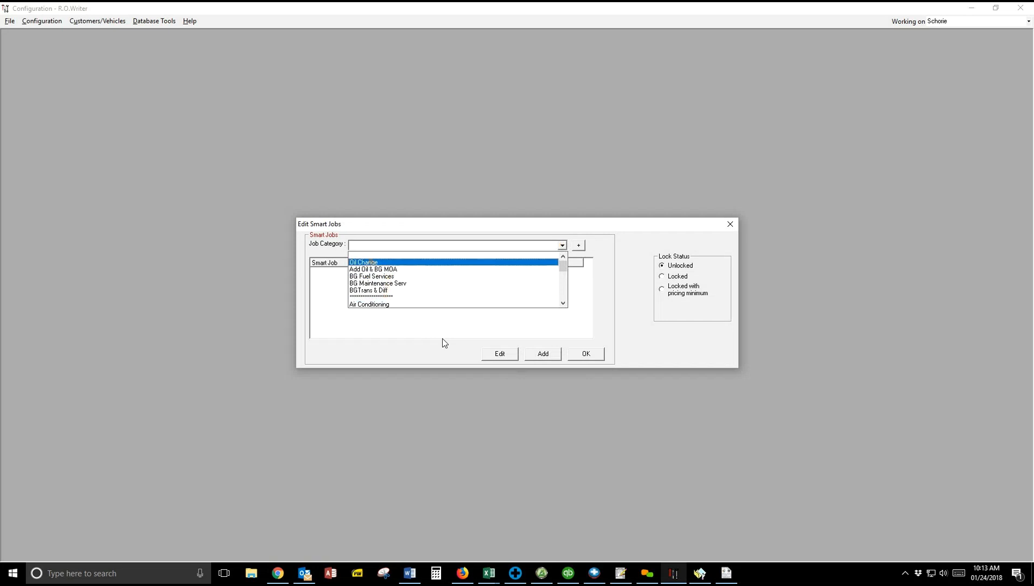
key(Return)
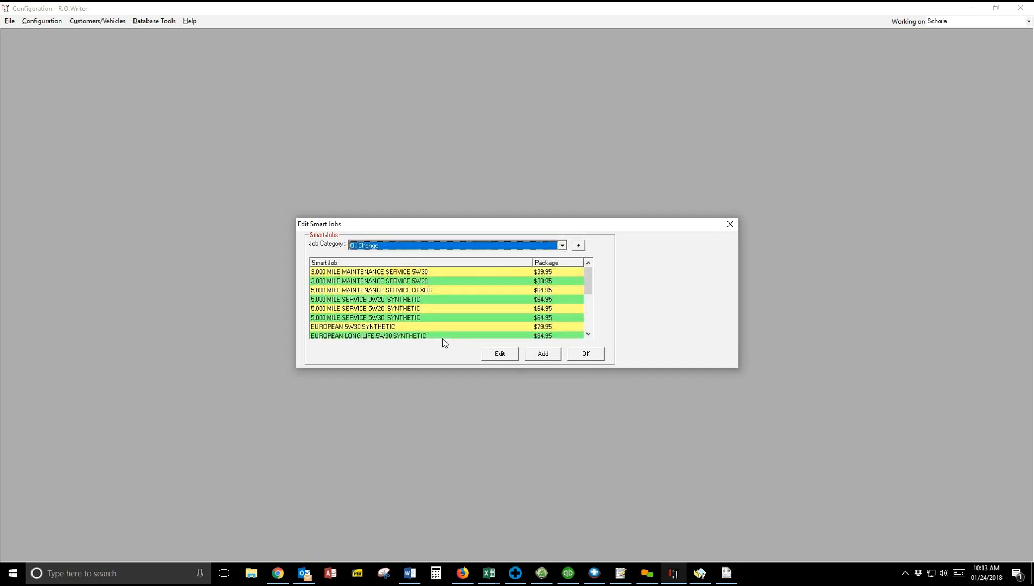
double_click(396, 272)
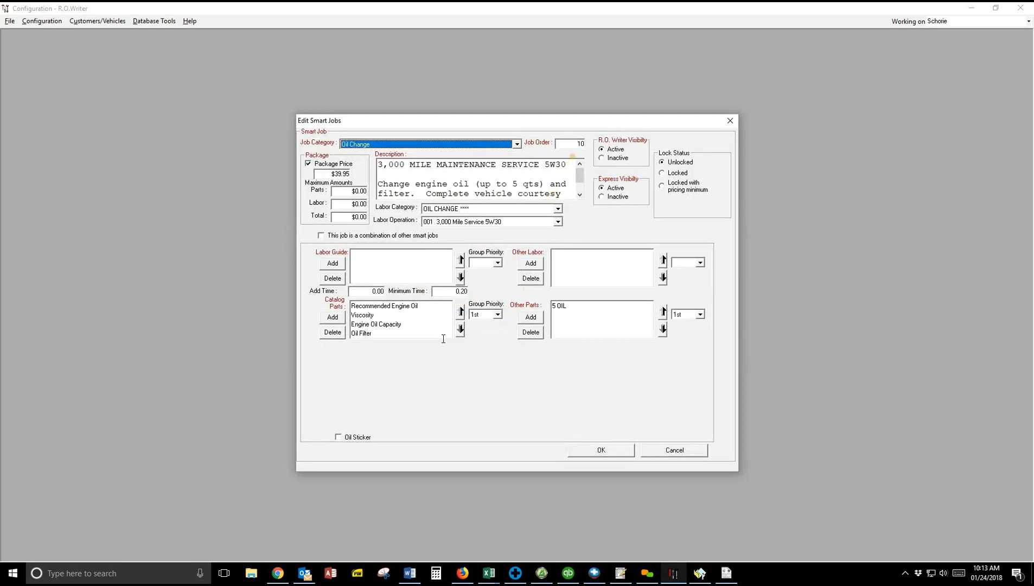
click(573, 145)
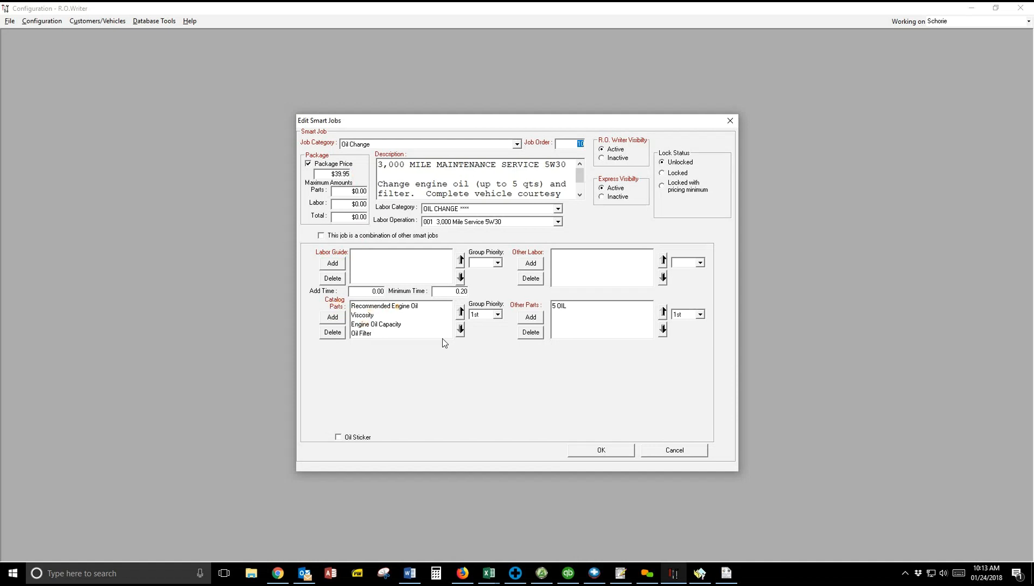
Add Drain Plug Torque to the smart job's catalog parts, finding it by searching the part descriptions for "drain".
click(397, 306)
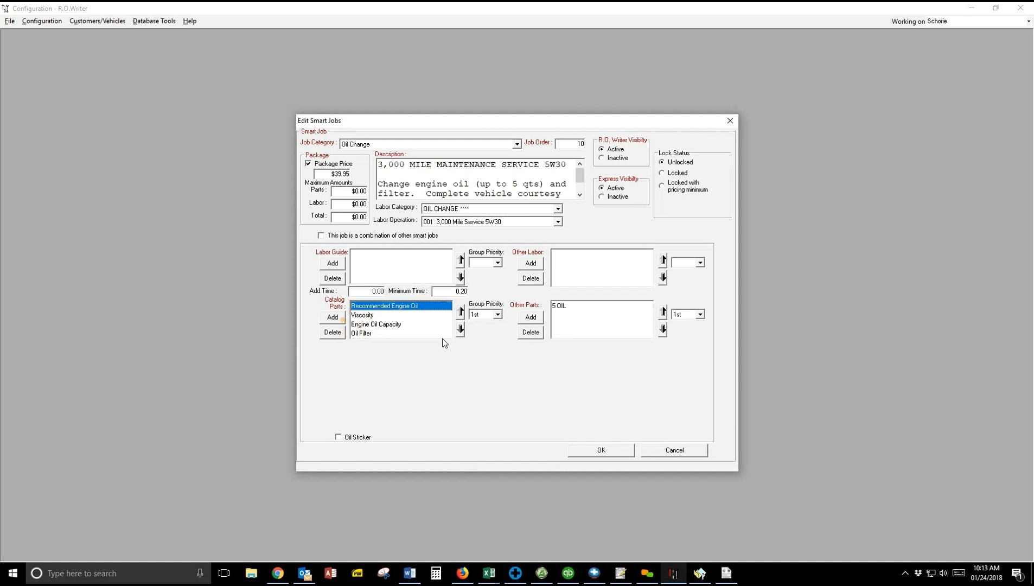
click(333, 317)
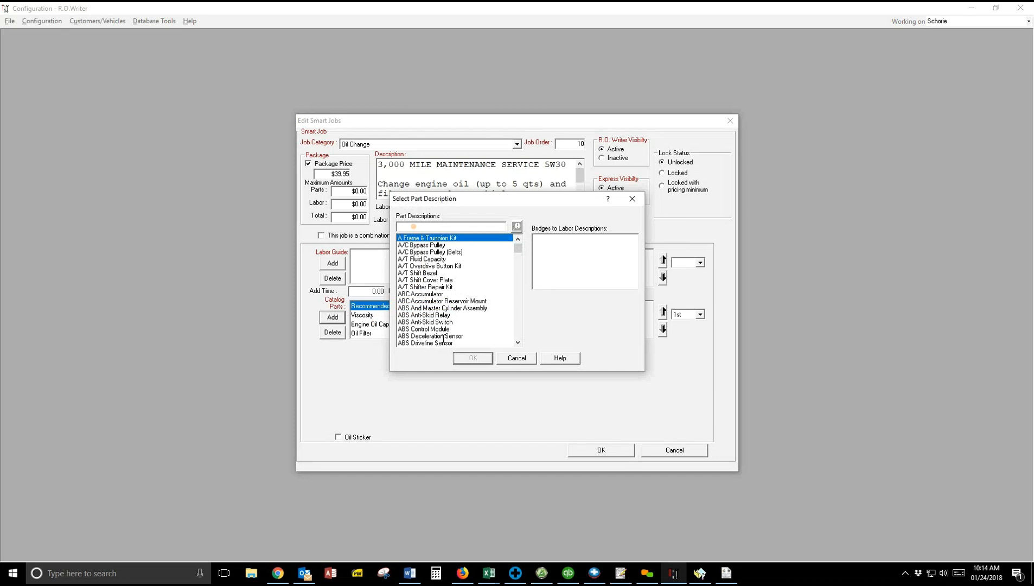
text(il)
key(BackSpace)
key(BackSpace)
text(dr)
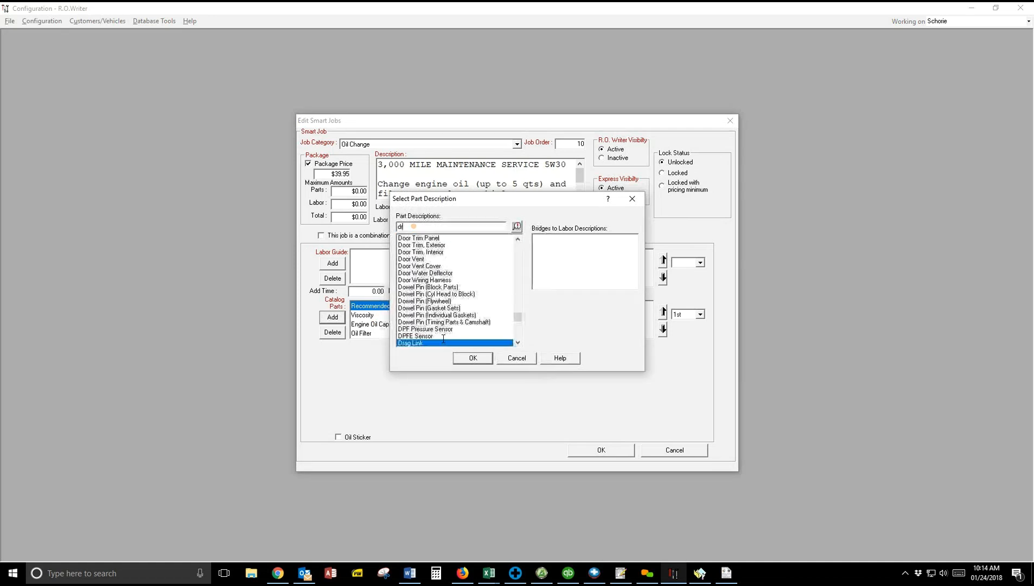
text(ain)
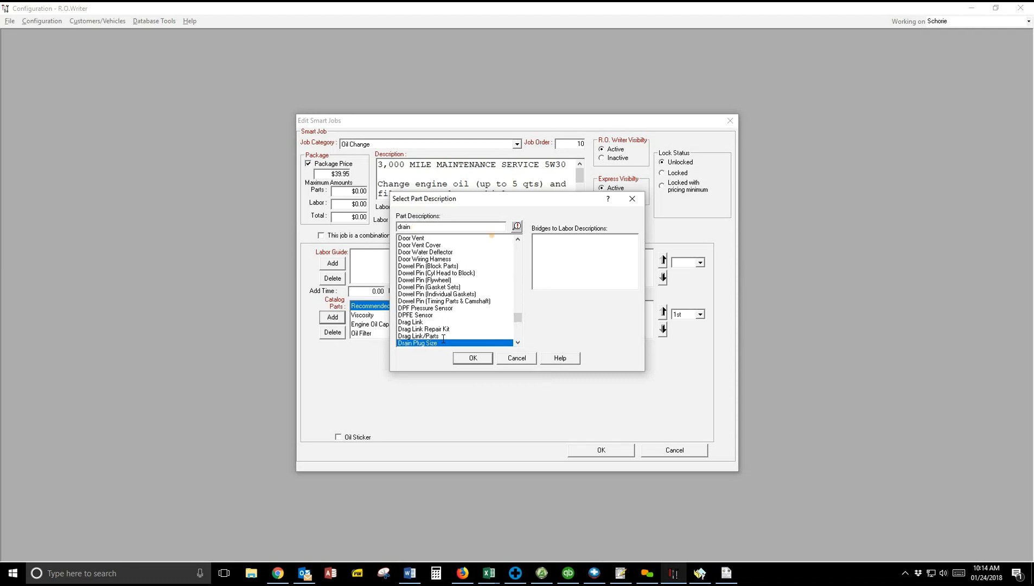
key(Return)
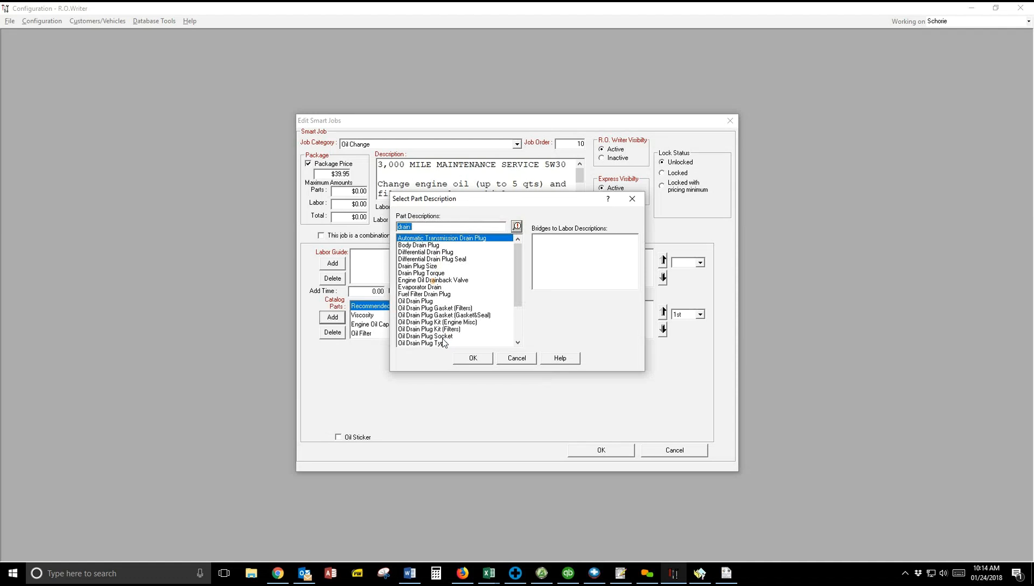
click(430, 273)
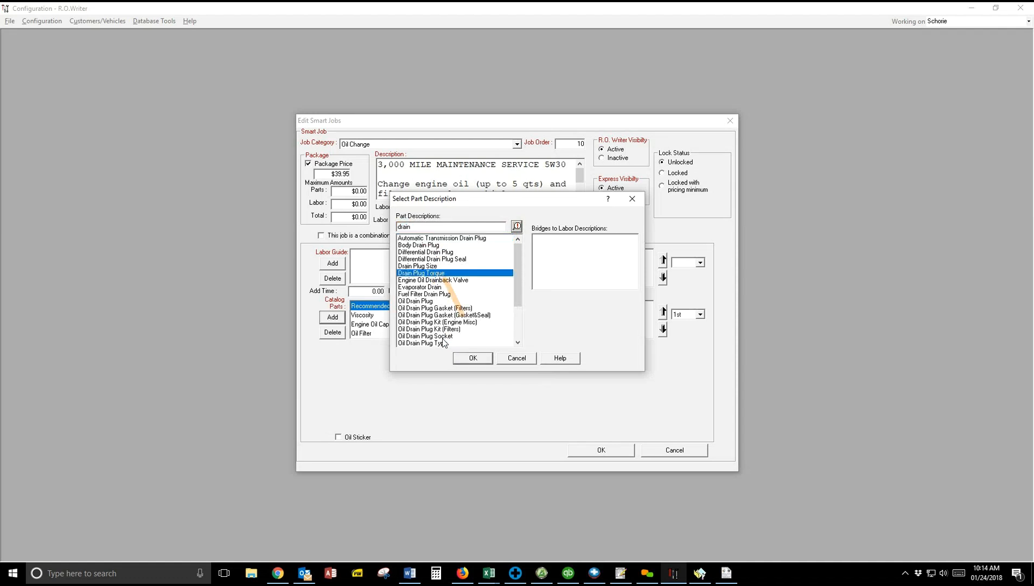
key(Return)
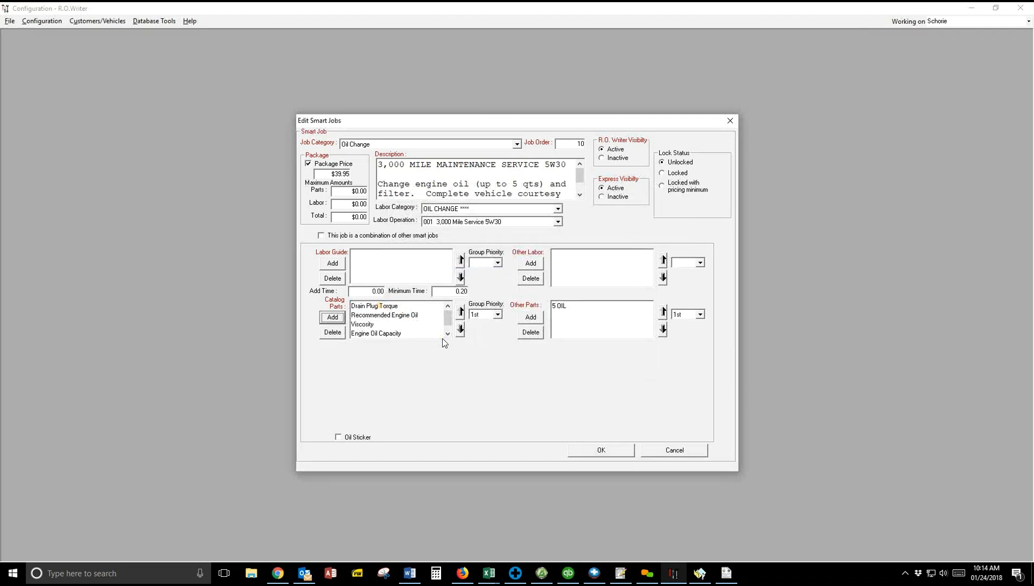
Move Drain Plug Torque down the catalog parts list to sit between Engine Oil Capacity and Oil Filter.
click(380, 307)
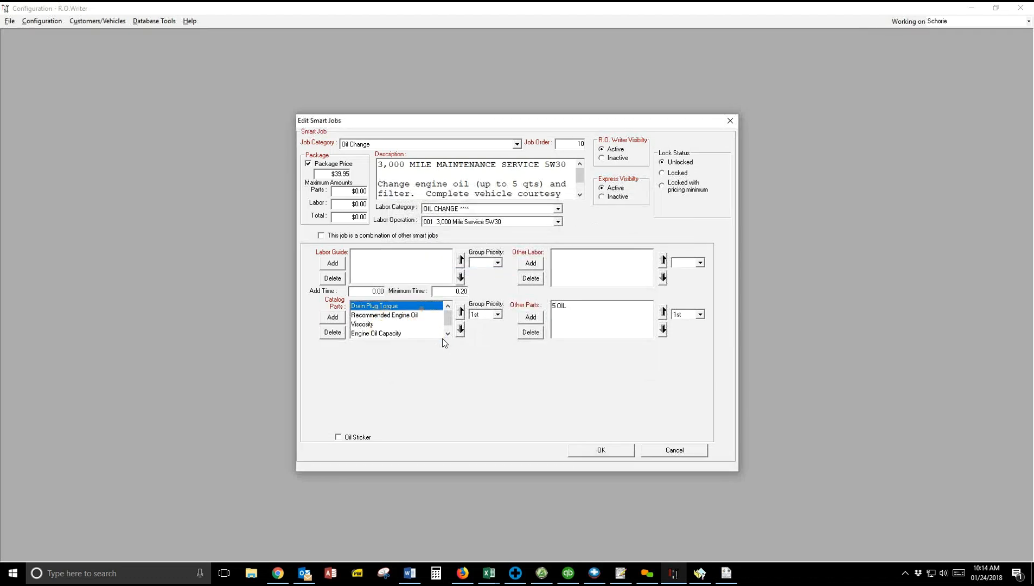
click(447, 333)
click(447, 307)
click(460, 329)
click(460, 329)
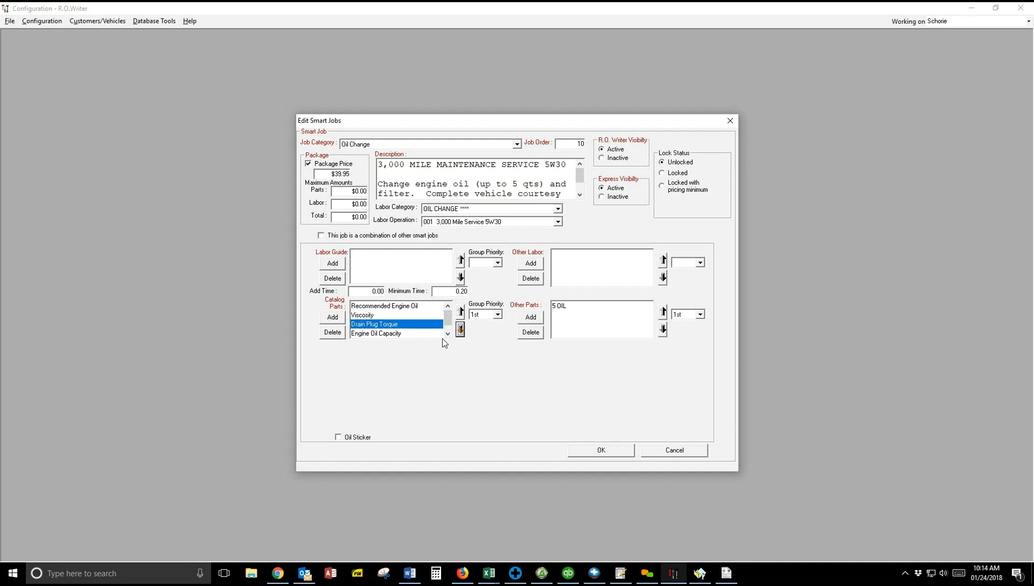
click(460, 329)
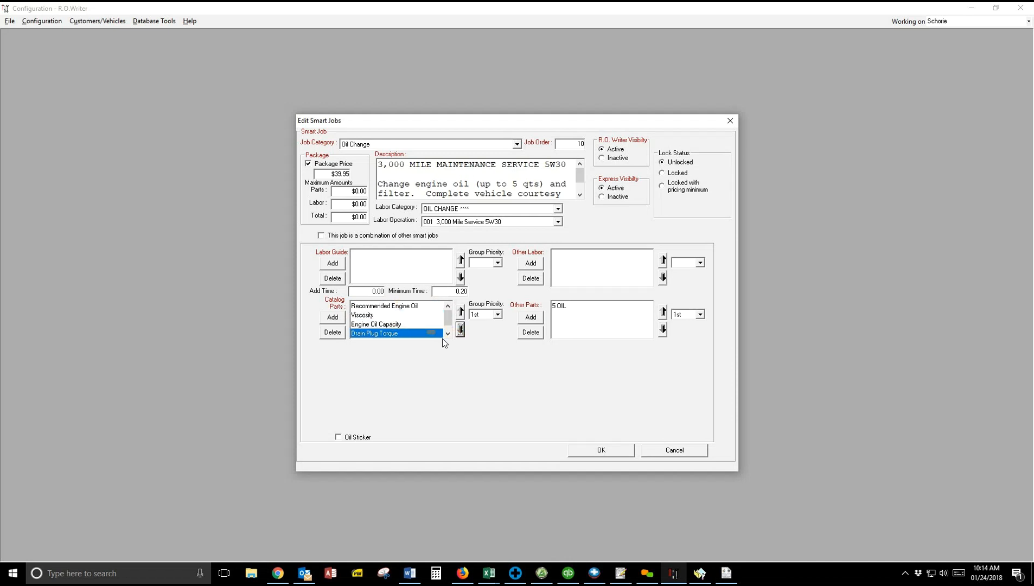
click(445, 335)
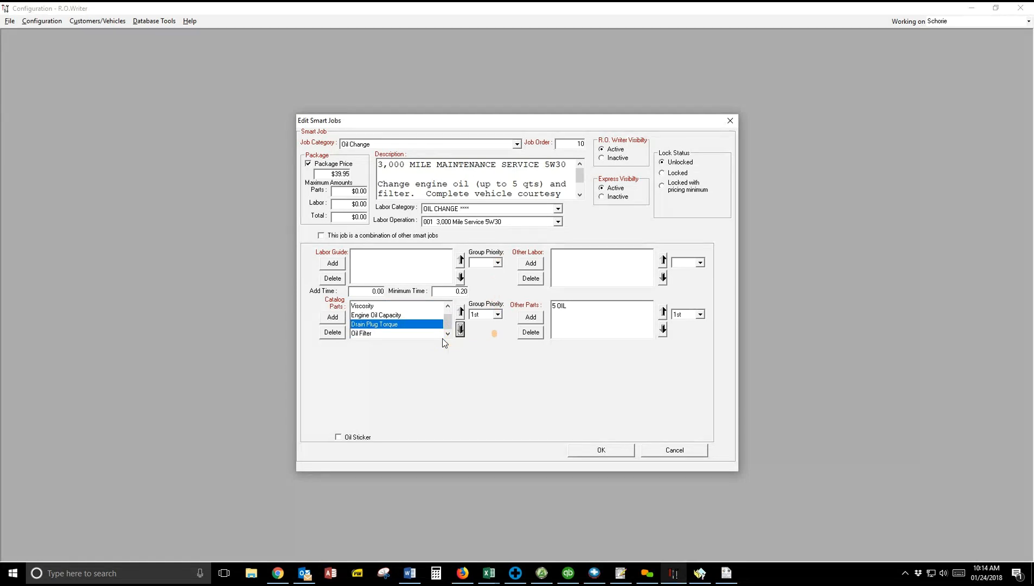
Set the group priority to 1st for the catalog parts and 2nd for the other parts, and save the smart job.
click(497, 315)
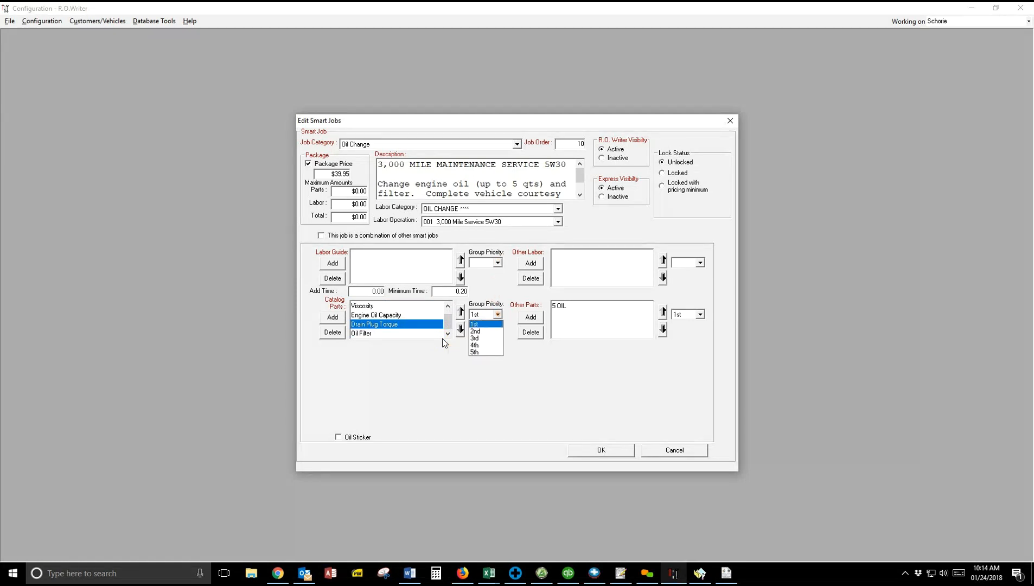
click(495, 324)
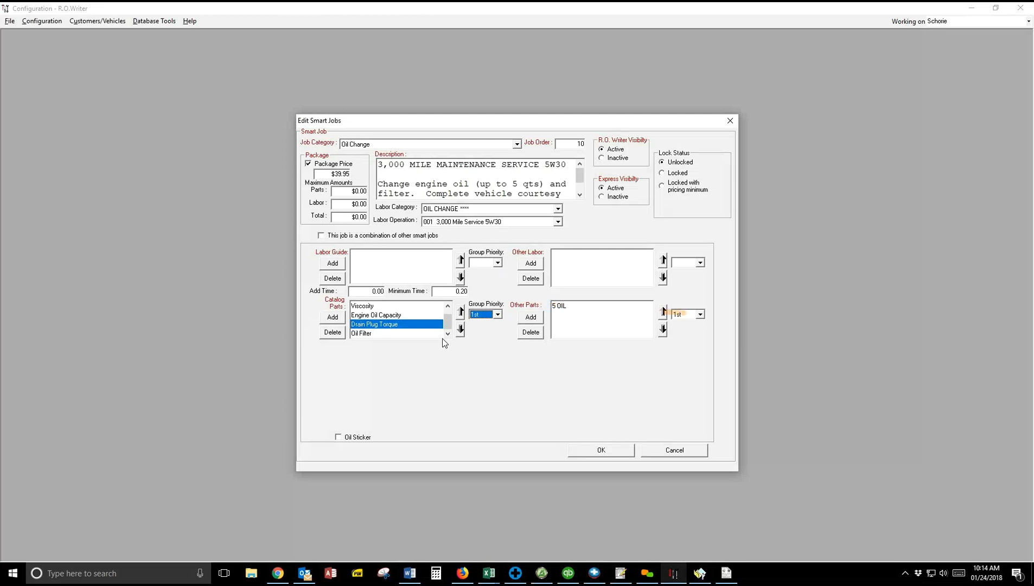
click(700, 314)
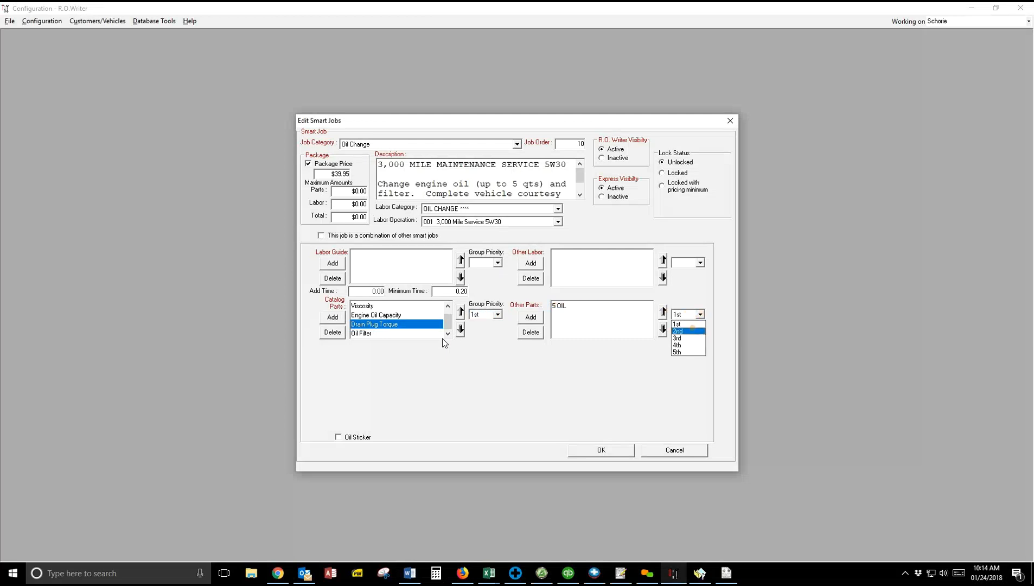
click(691, 331)
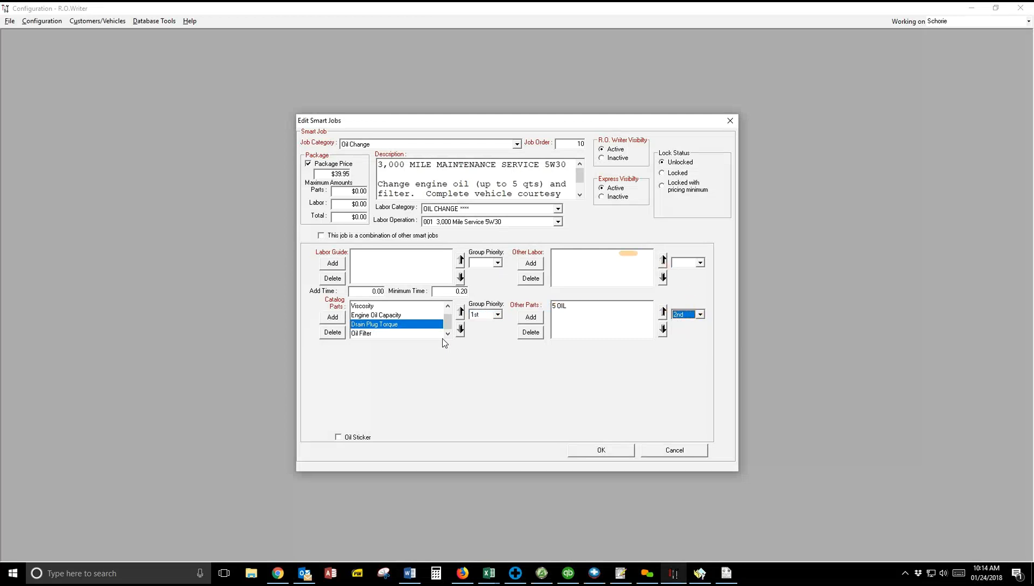
click(604, 262)
key(Return)
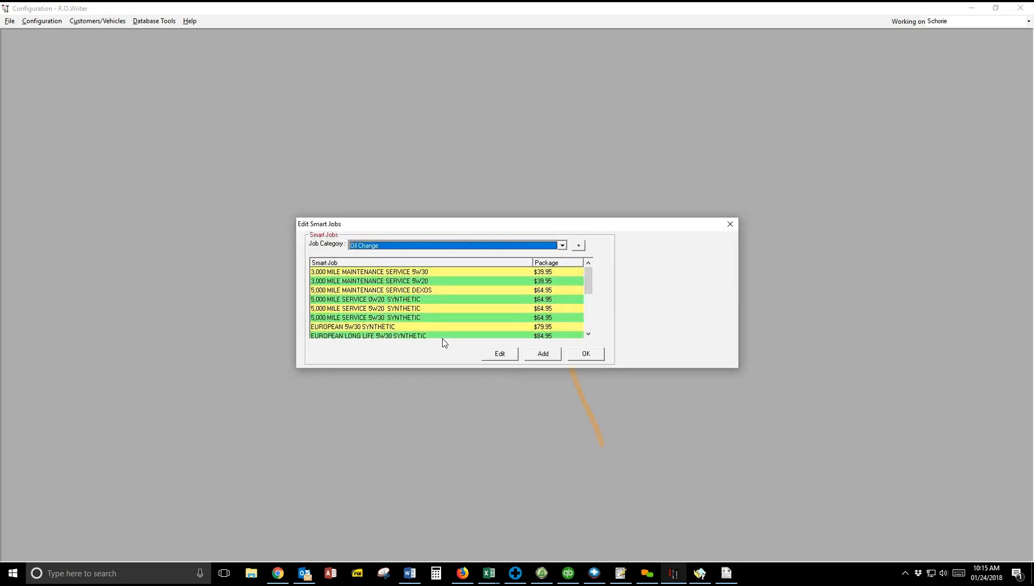
Open the ADDITIONAL OIL 5W30 smart job from the Add Oil & BG MOA category and check the OIL CHANGE row in the sales report.
click(562, 246)
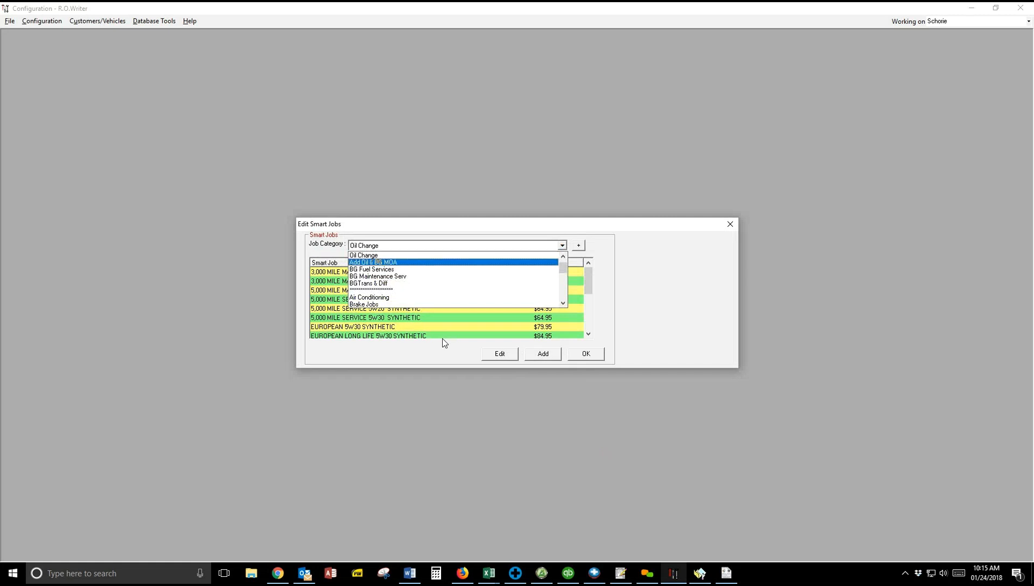
click(380, 262)
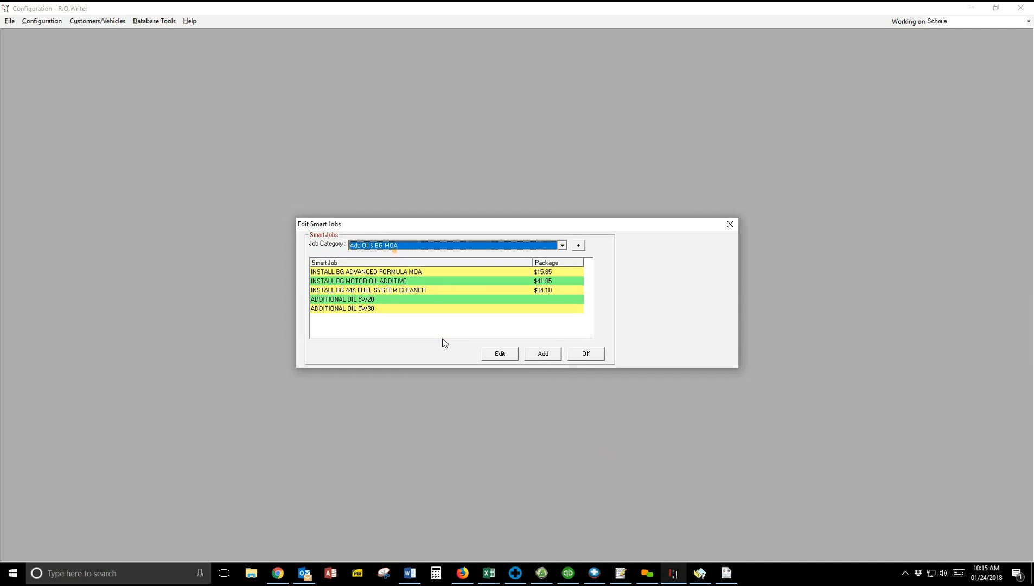
double_click(373, 308)
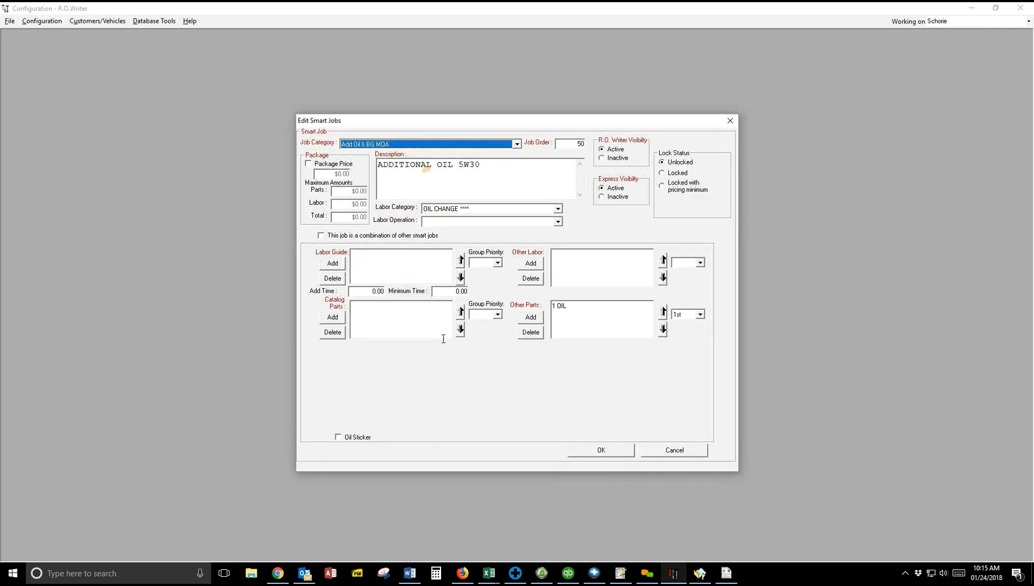
double_click(456, 165)
click(726, 573)
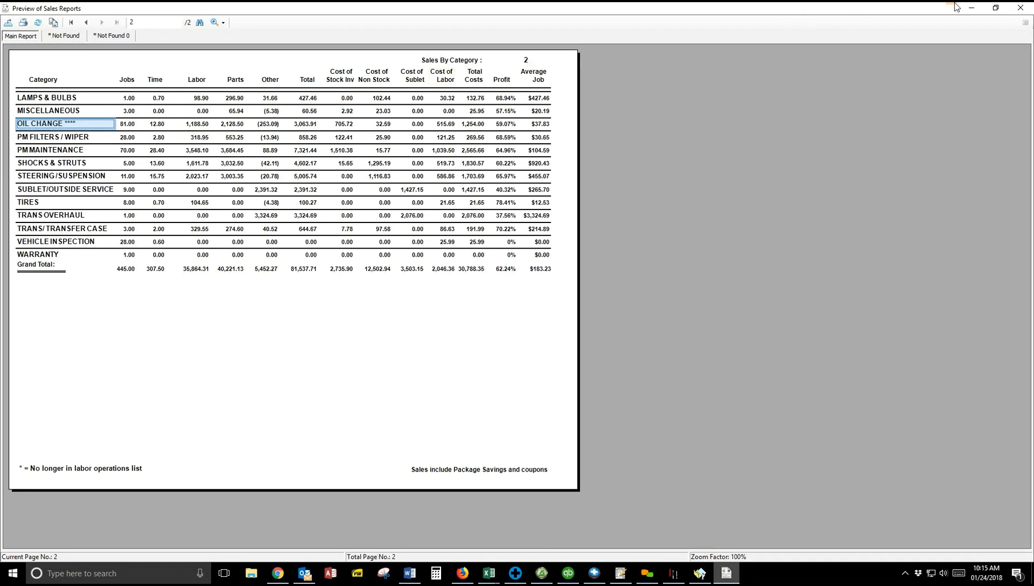
click(971, 7)
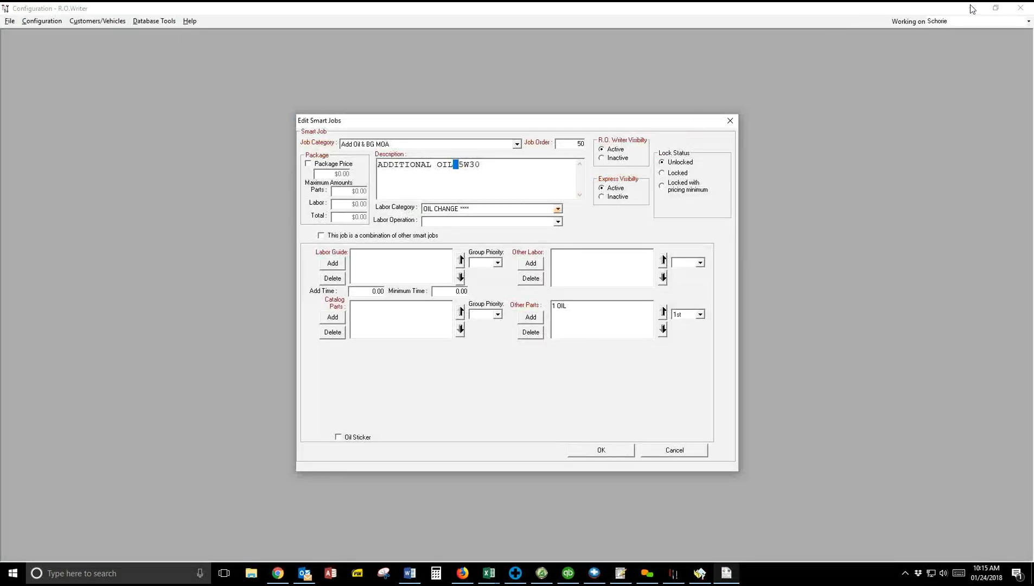
Assign the MISCELLANEOUS labor category and the 005 Additional Oil Charge operation to the ADDITIONAL OIL 5W30 job and save it.
click(558, 209)
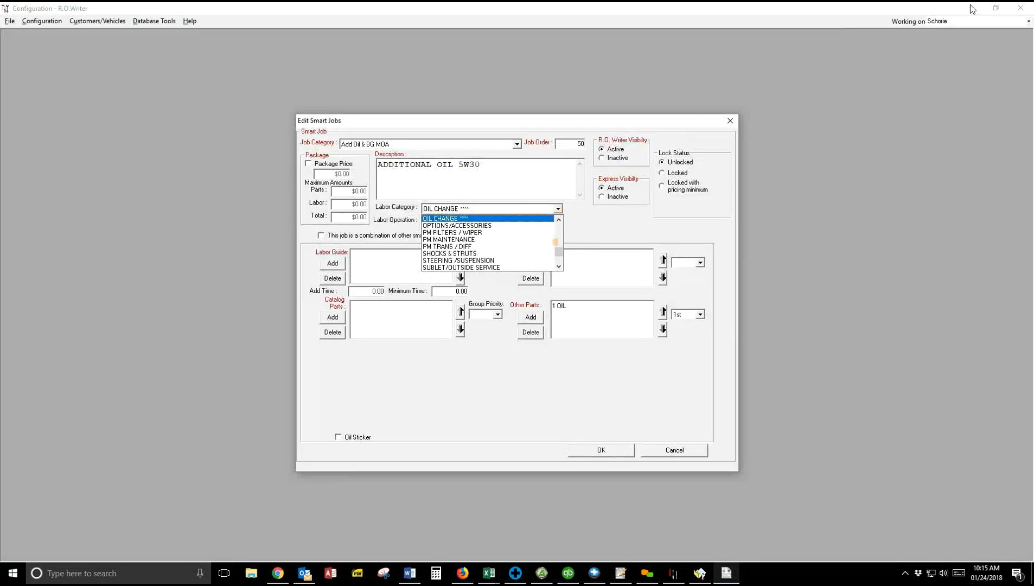
drag(559, 252, 559, 247)
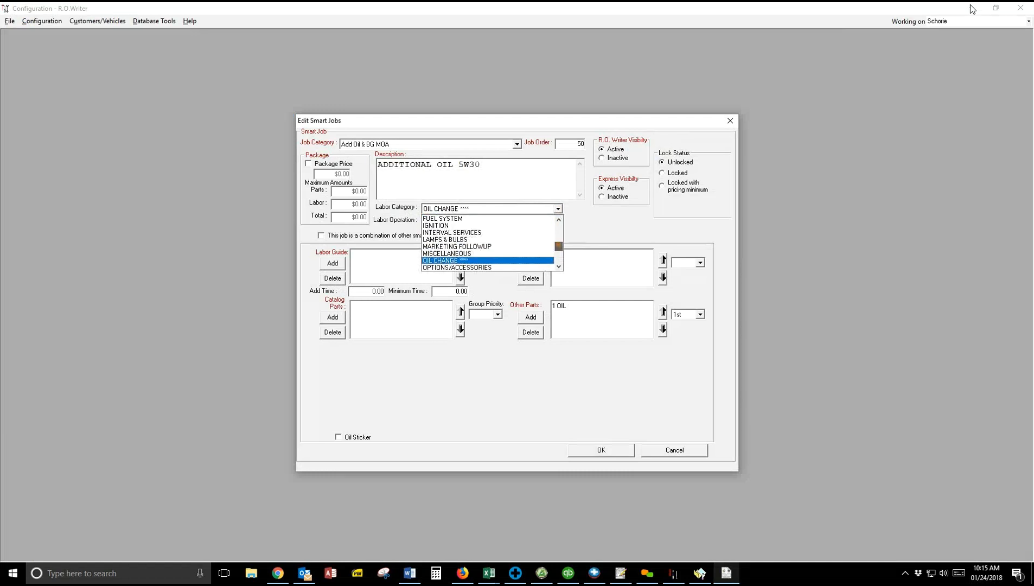
click(510, 253)
click(557, 221)
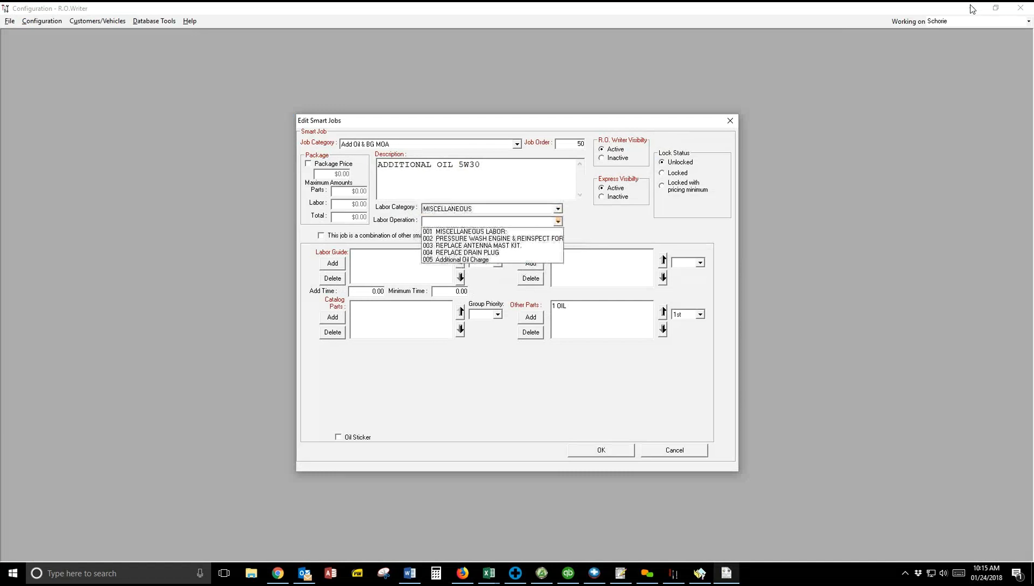
click(490, 259)
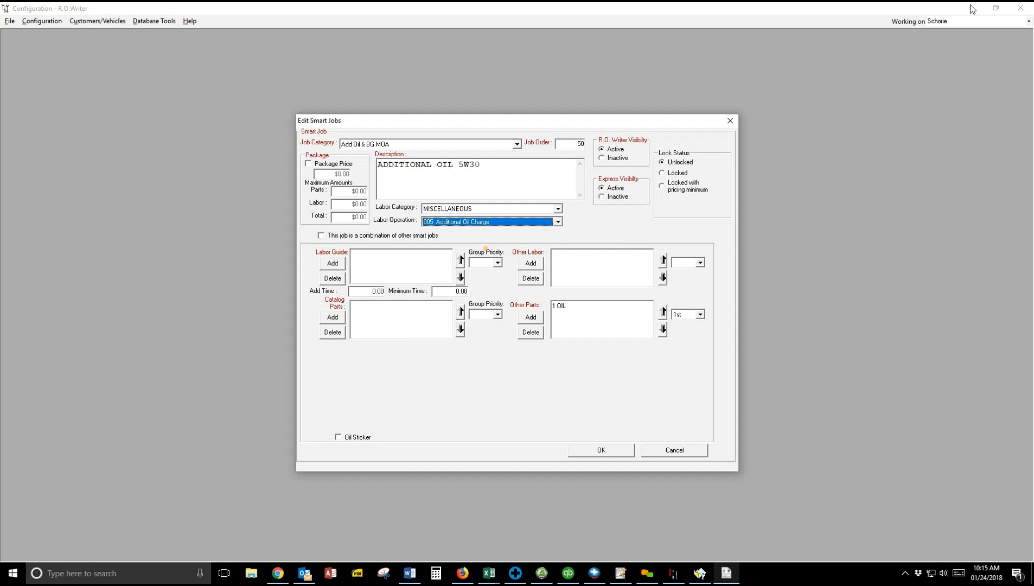
click(600, 449)
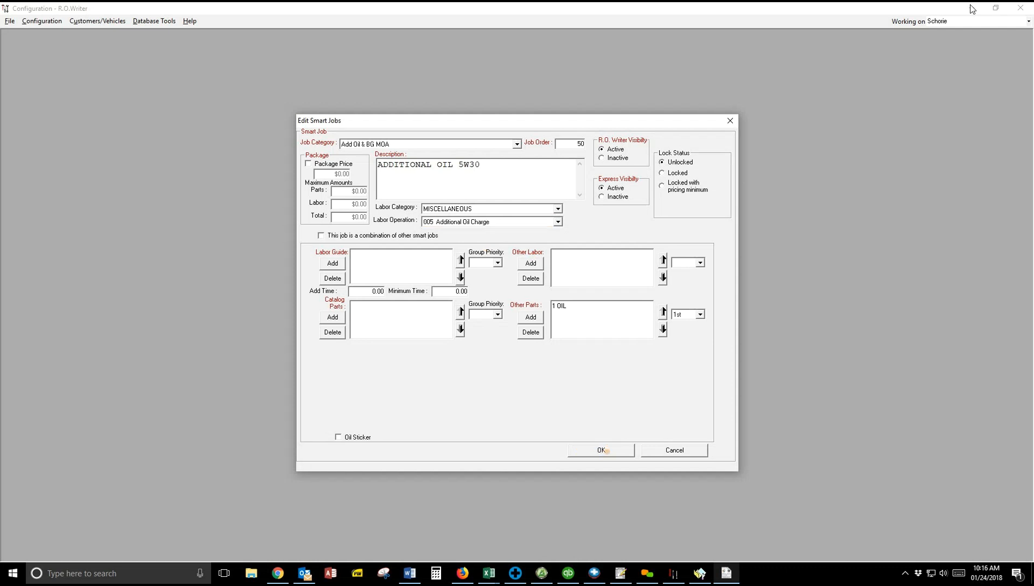
Assign the MISCELLANEOUS labor category and the 005 Additional Oil Charge operation to the ADDITIONAL OIL 5W20 job and save it.
double_click(445, 299)
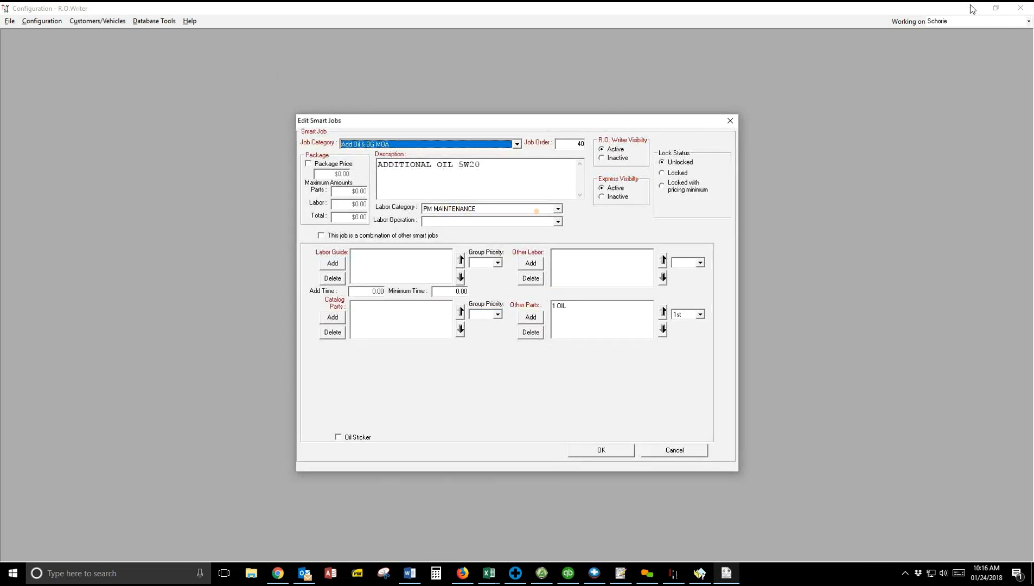
click(557, 209)
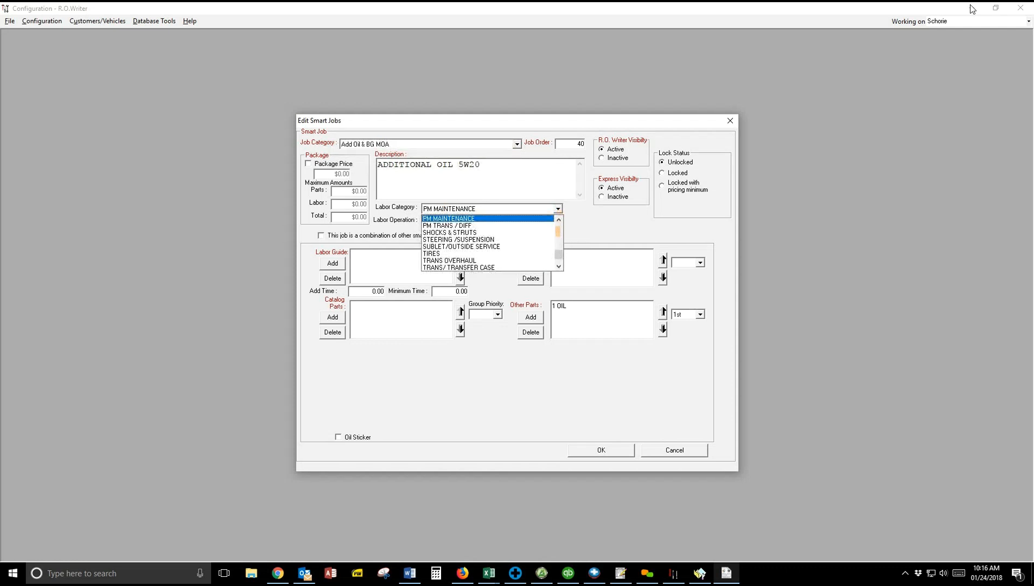
scroll(523, 233, up, 3)
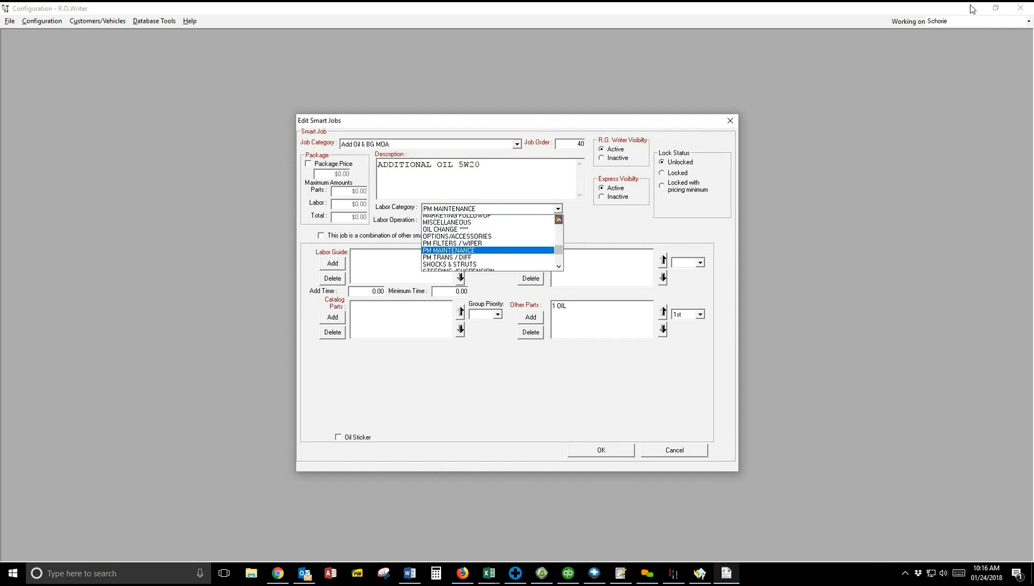
click(518, 239)
click(540, 223)
click(515, 259)
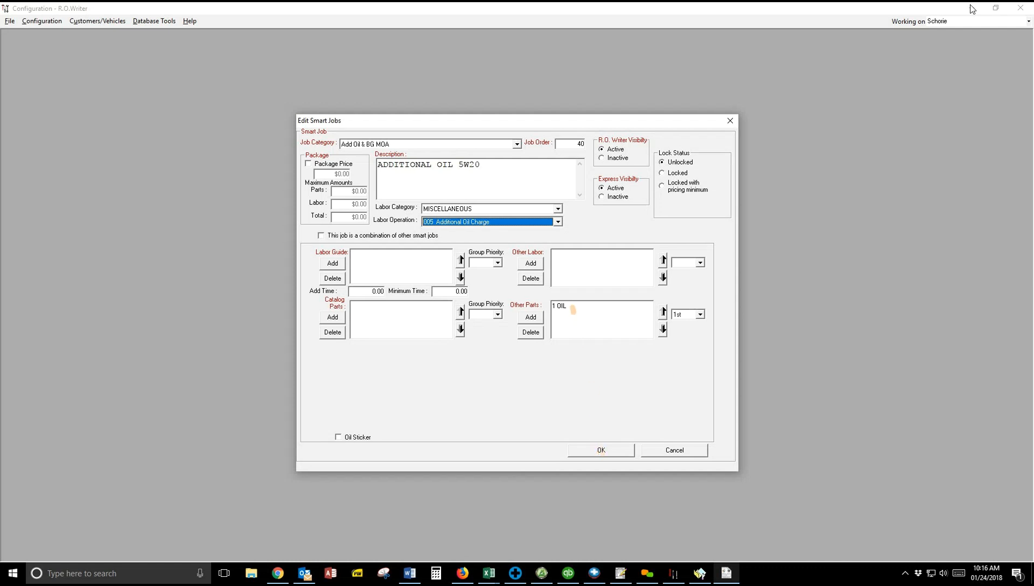
click(601, 450)
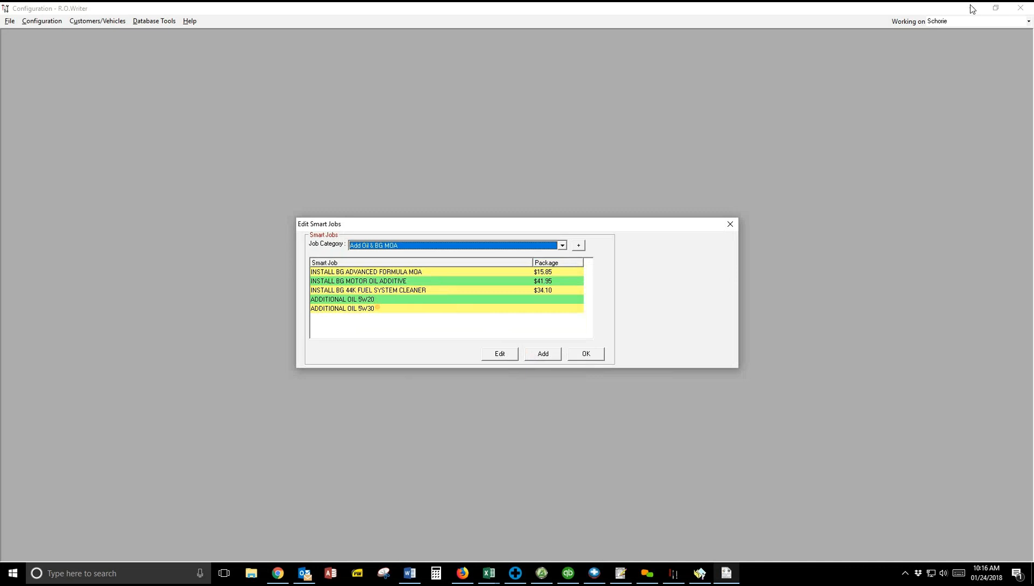
Check the INSTALL BG ADVANCED FORMULA MOA job, and set the ADDITIONAL OIL 5W30 job order to 1 and save it.
click(377, 308)
double_click(407, 271)
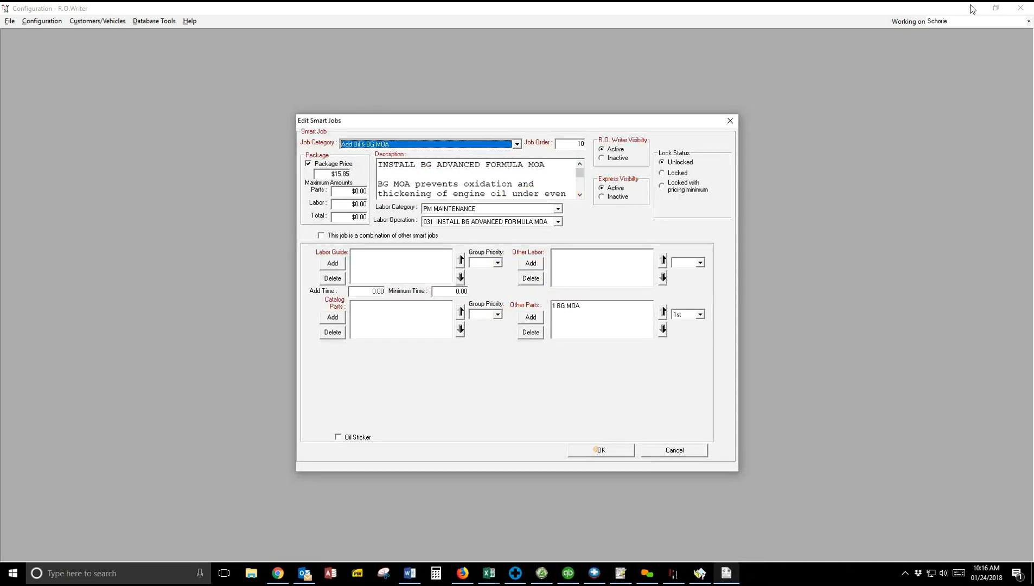
click(596, 449)
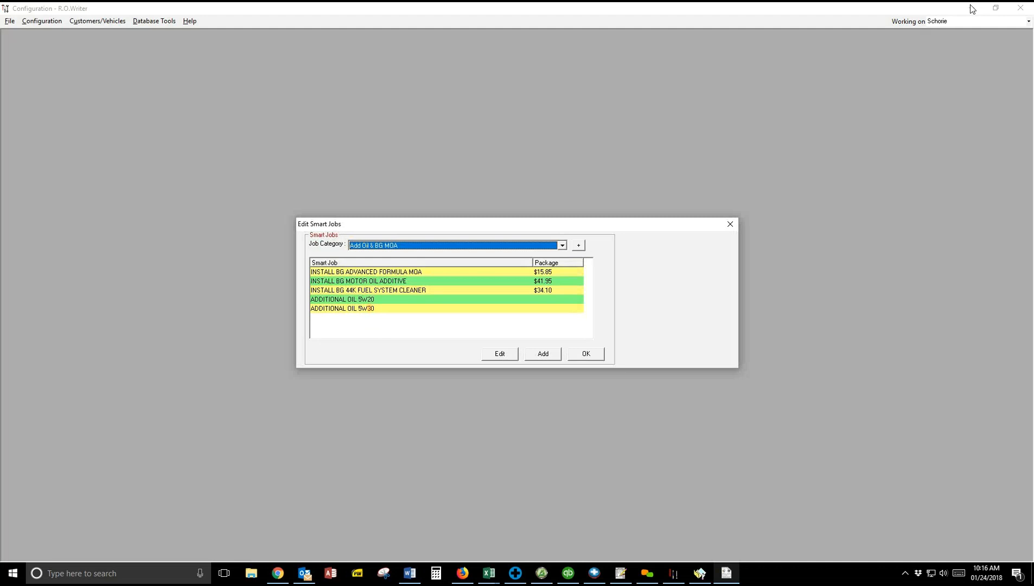
double_click(370, 308)
click(576, 144)
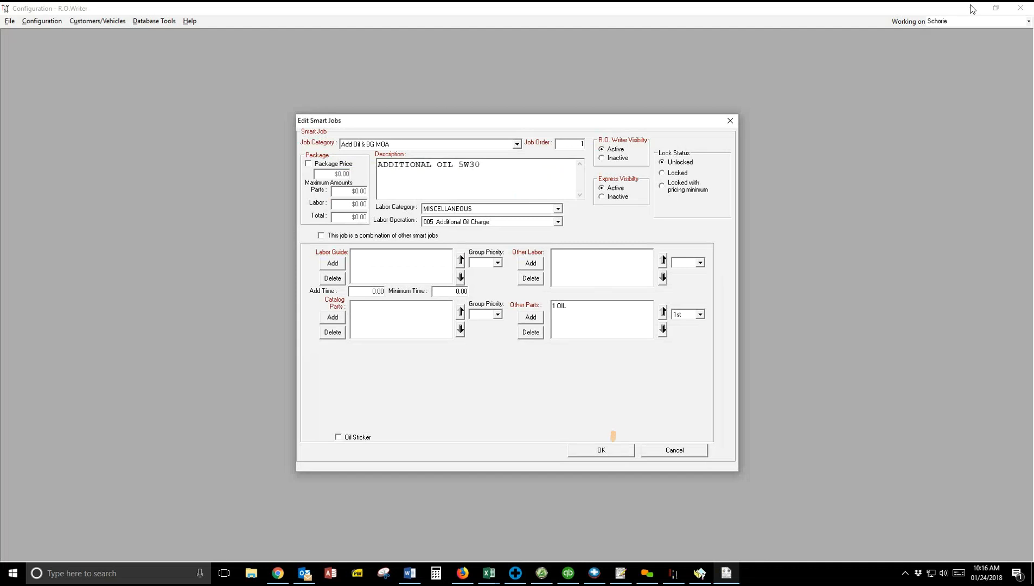
click(605, 450)
Set the ADDITIONAL OIL 5W20 job order to 2 and save the job.
double_click(374, 308)
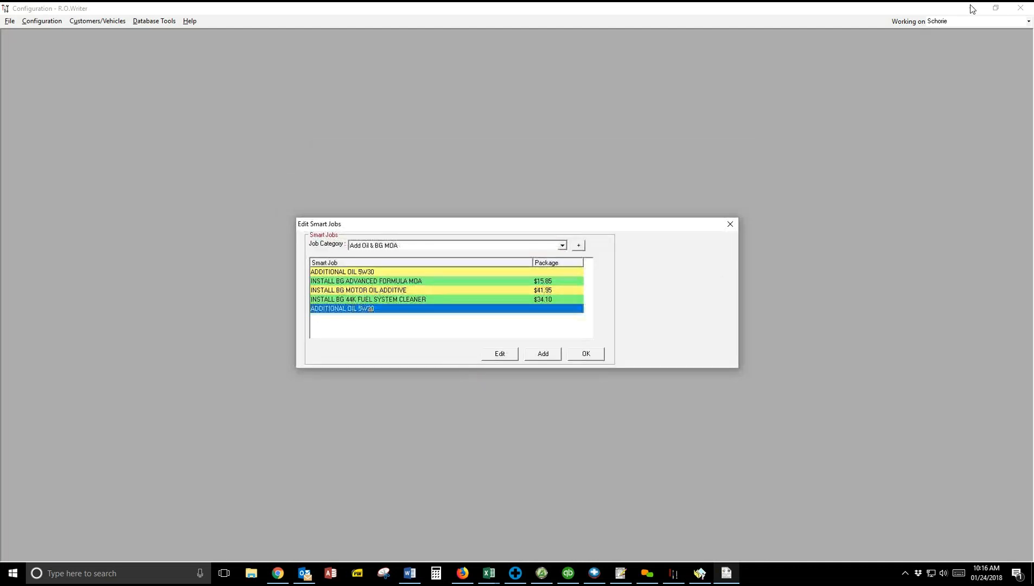
drag(574, 144, 587, 143)
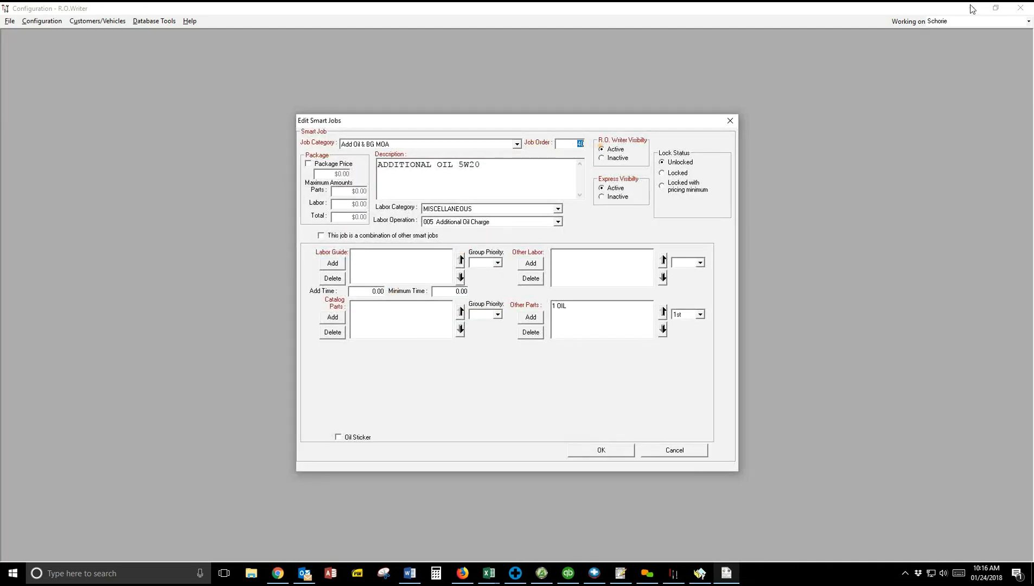
text(4)
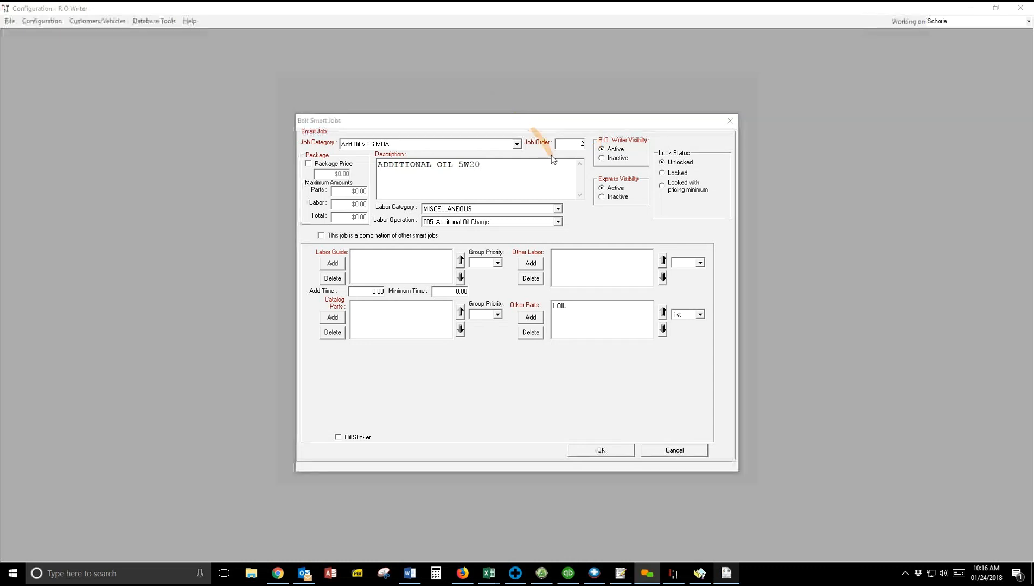
click(592, 449)
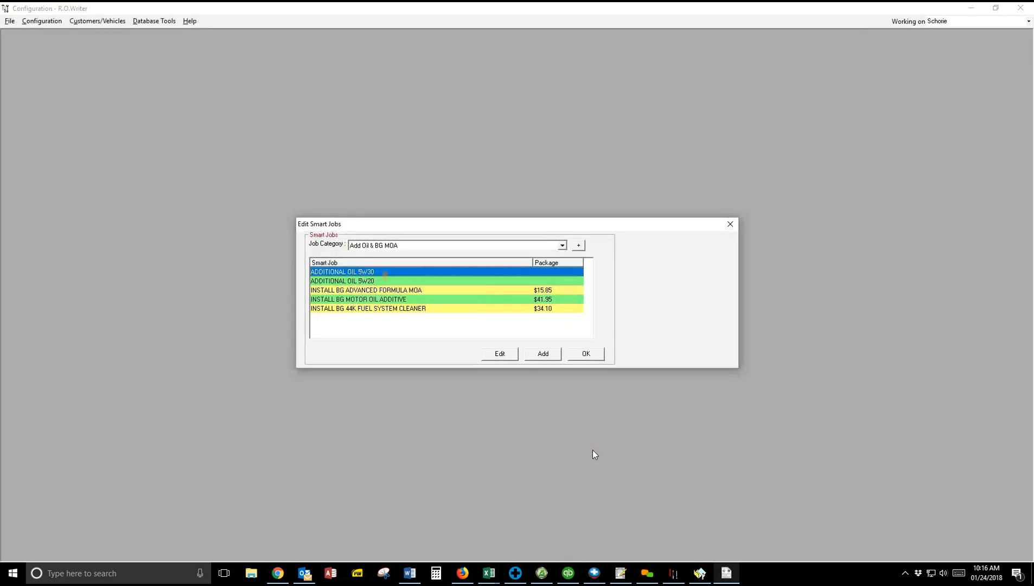
Review the order of the BG jobs in the Add Oil & BG MOA category and close the smart jobs list.
key(Down)
key(Down)
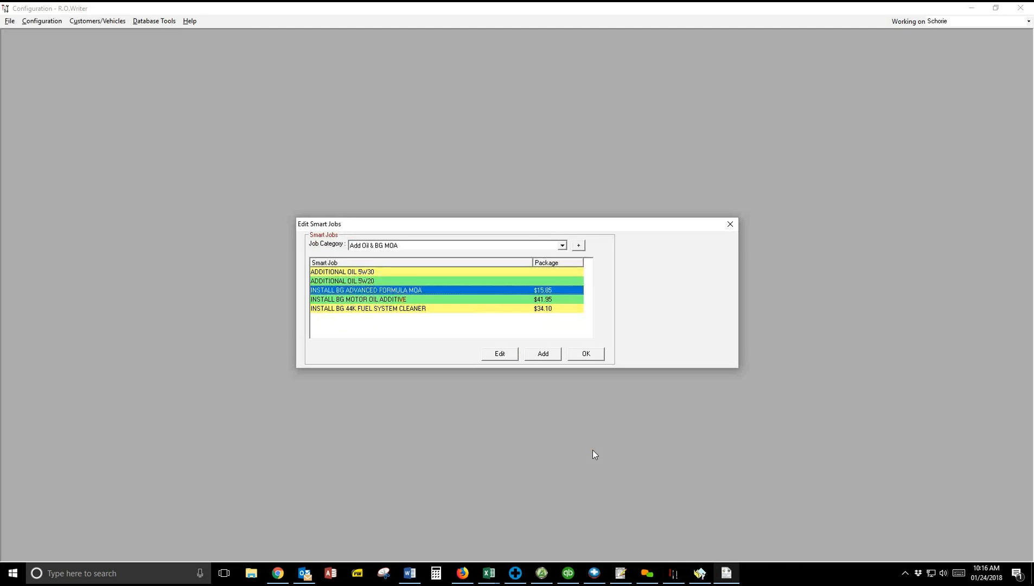
key(Down)
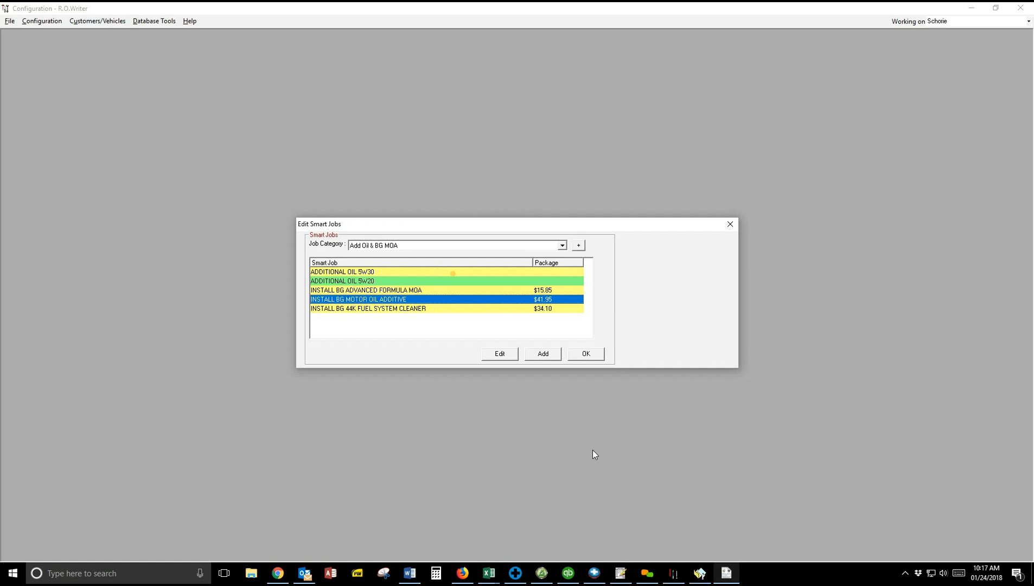
click(574, 352)
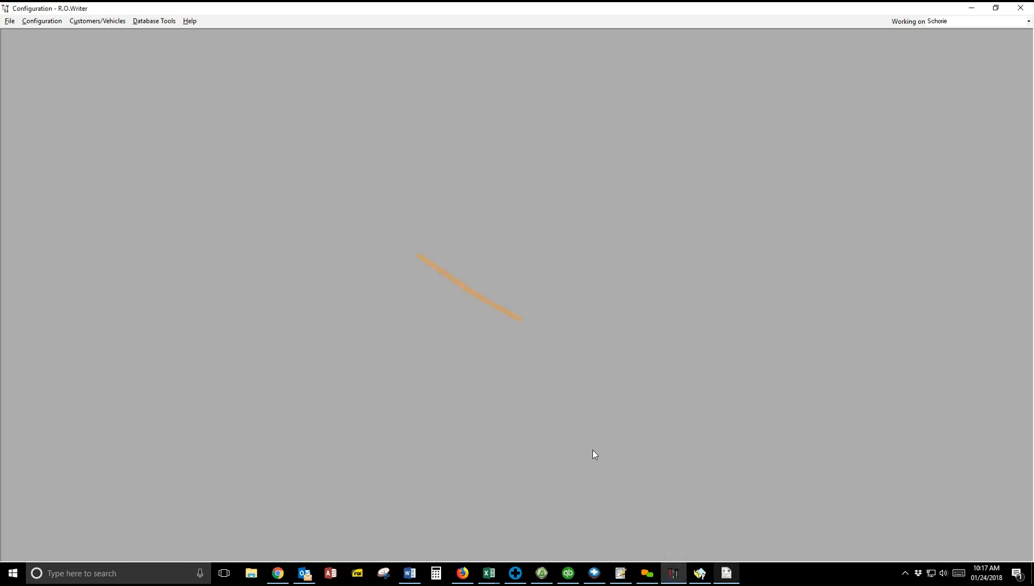
Switch to Smart eCat and open the 3,000 MILE MAINTENANCE SERVICE 5W30 smart job from the Oil Change category.
click(47, 21)
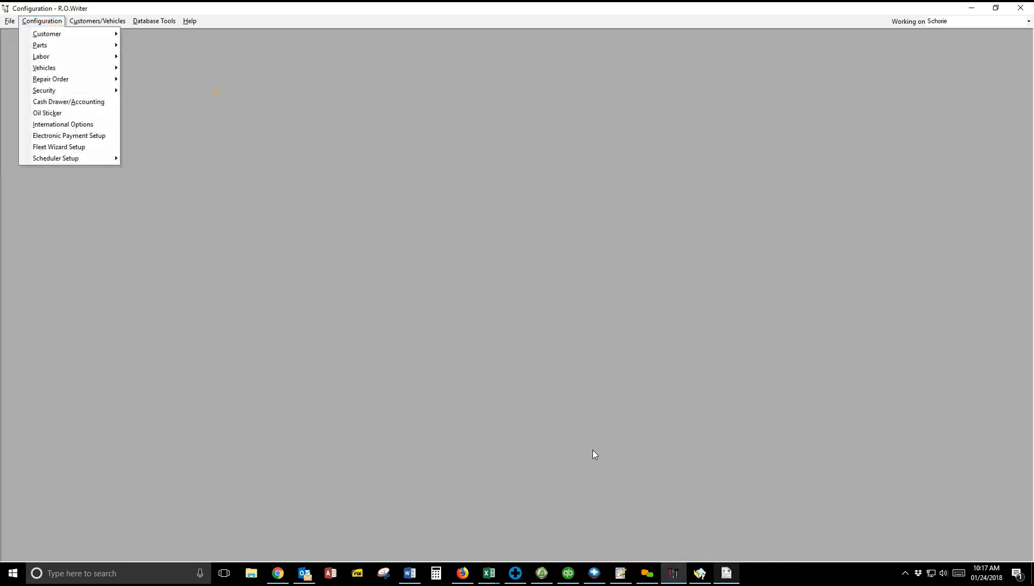
click(216, 91)
click(622, 577)
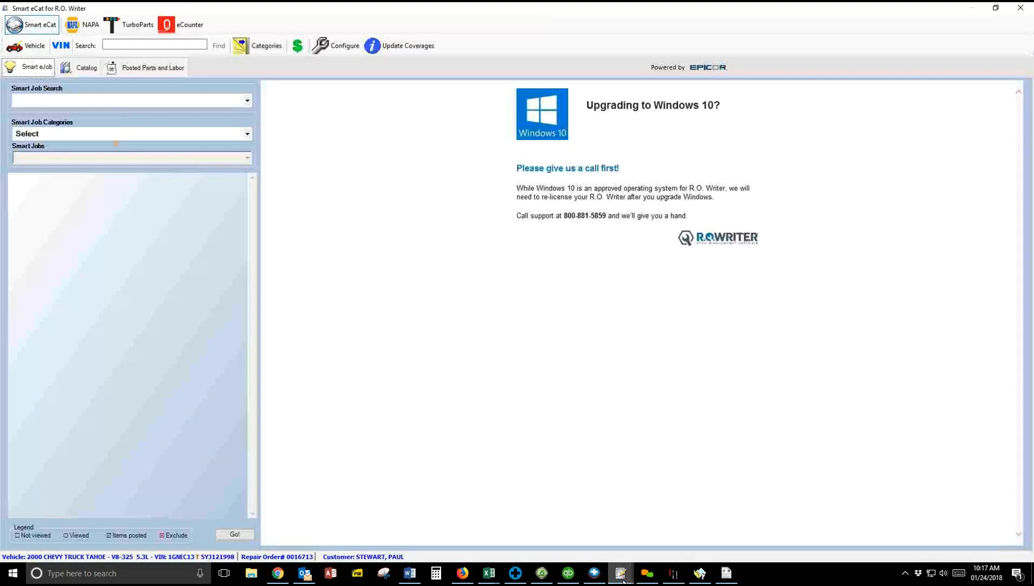
click(112, 133)
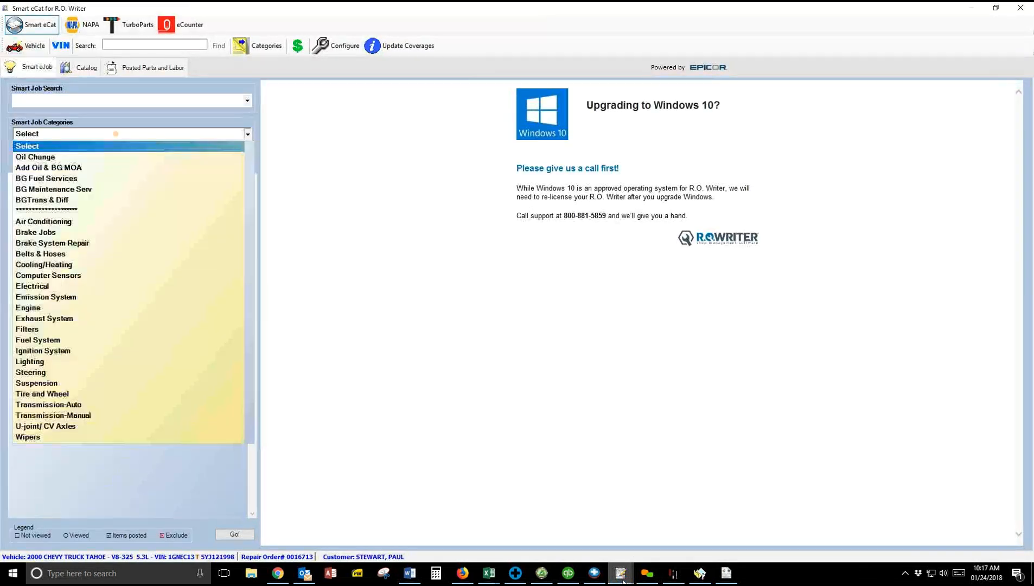
click(79, 157)
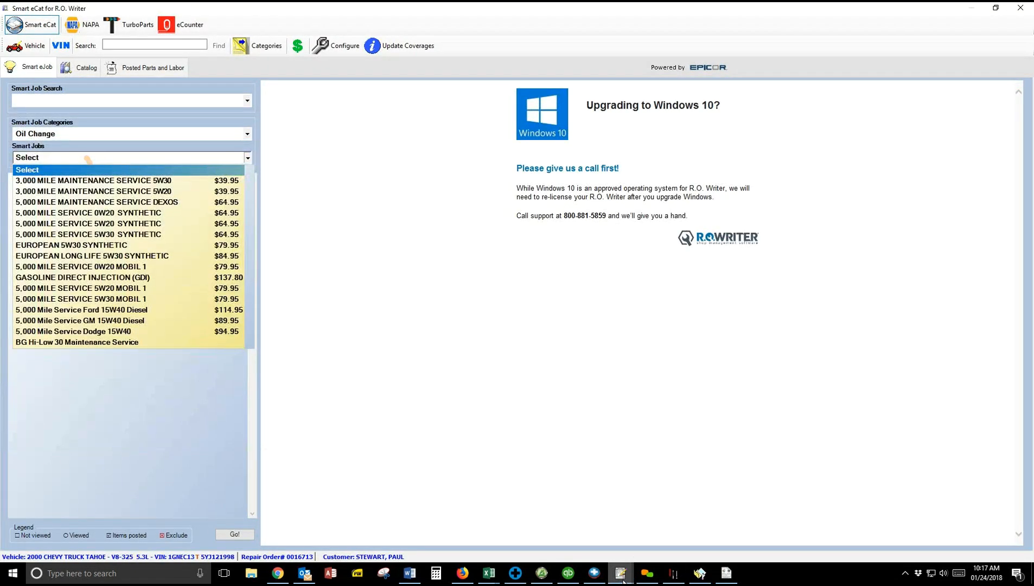
click(95, 180)
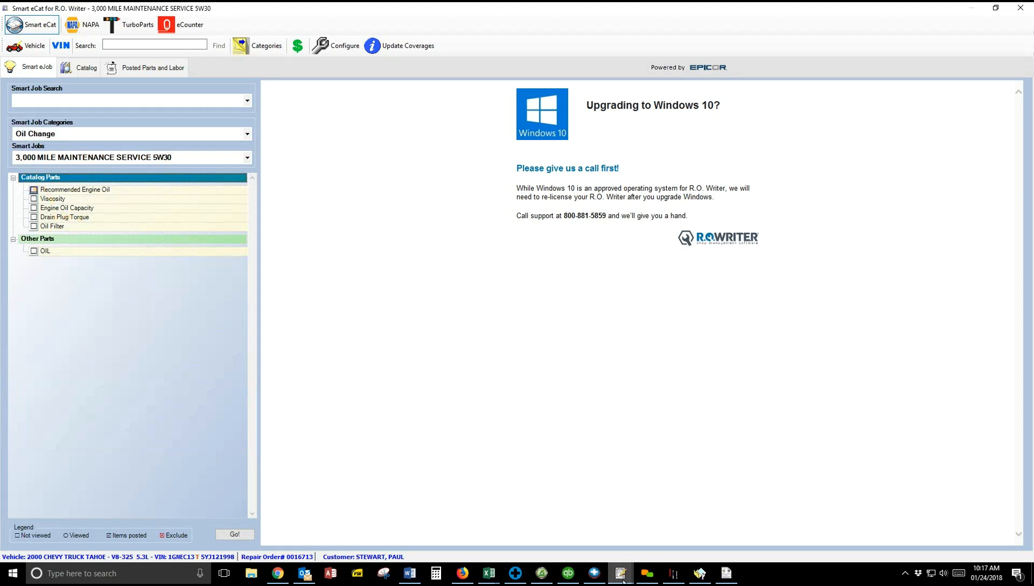
Look up the job's parts excluding Recommended Engine Oil, Viscosity and Engine Oil Capacity, mark the Engine Oil Drain Plug Torque entry, and close the catalog.
click(33, 189)
click(33, 198)
click(34, 208)
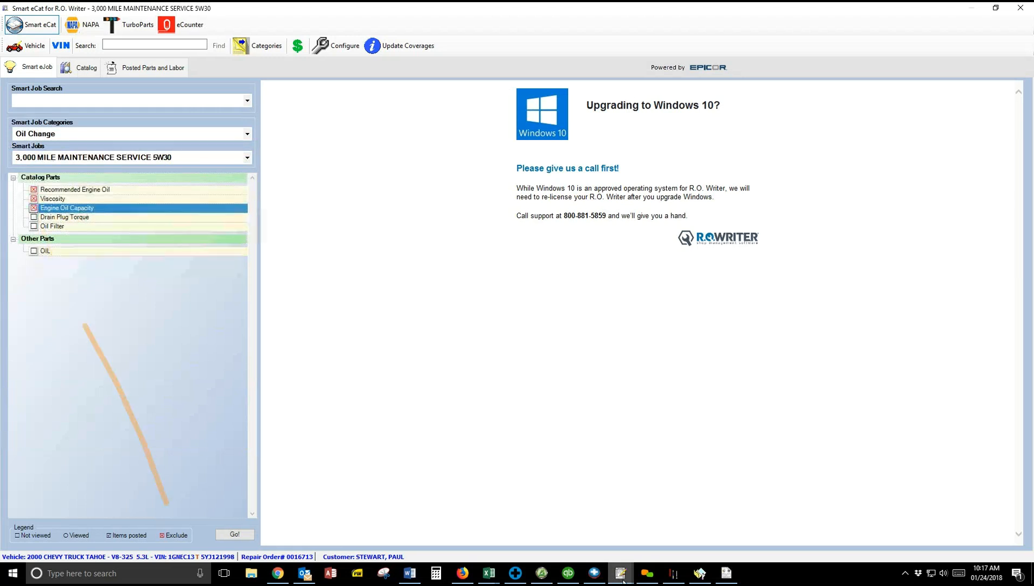
click(234, 534)
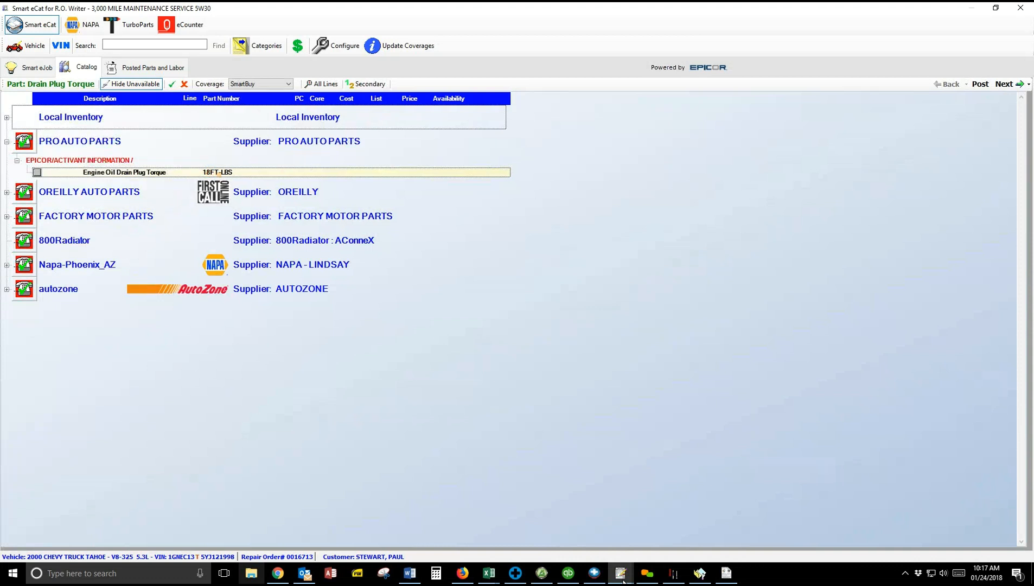
click(37, 171)
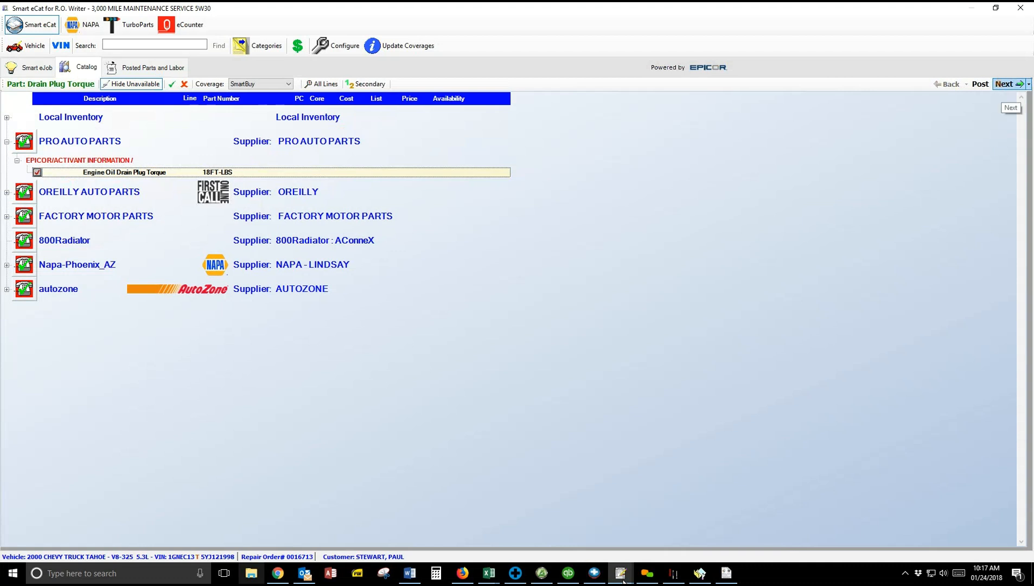
click(1020, 8)
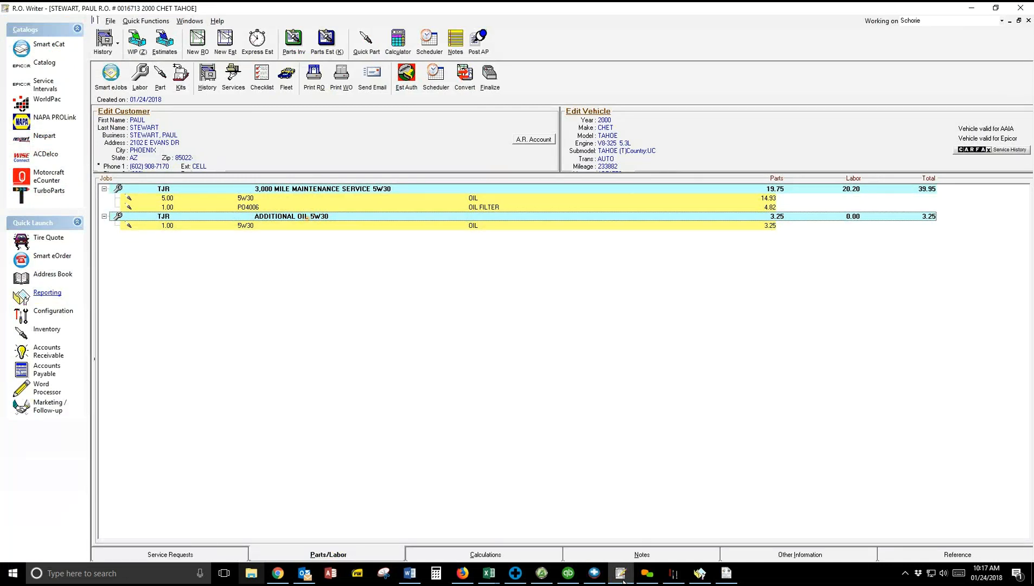
Check the parts and labor of the REPLACE WATER PUMP & THERMOSTAT job under Cooling/Heating in Smart eCat, and close the catalog.
click(621, 575)
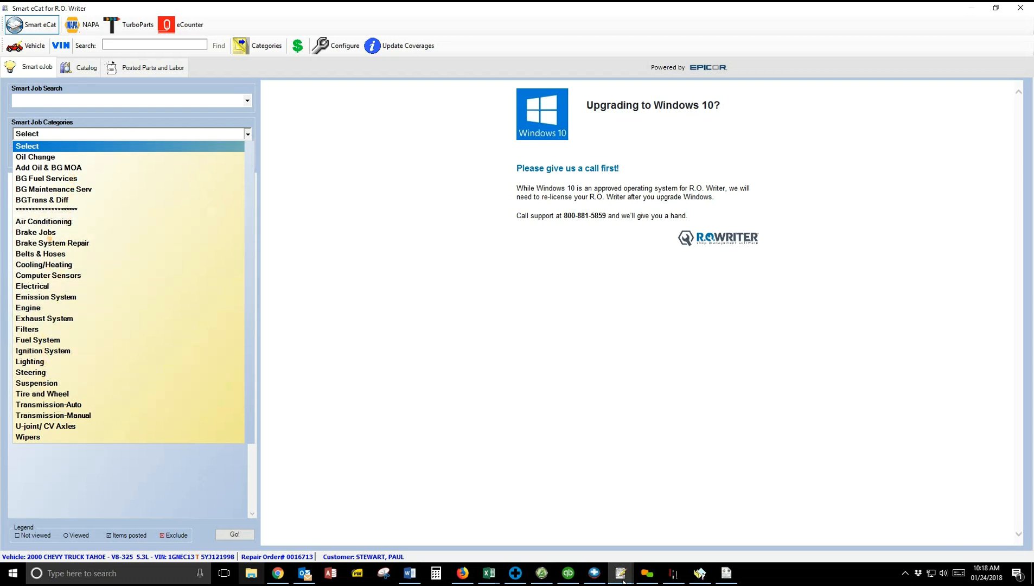
click(46, 265)
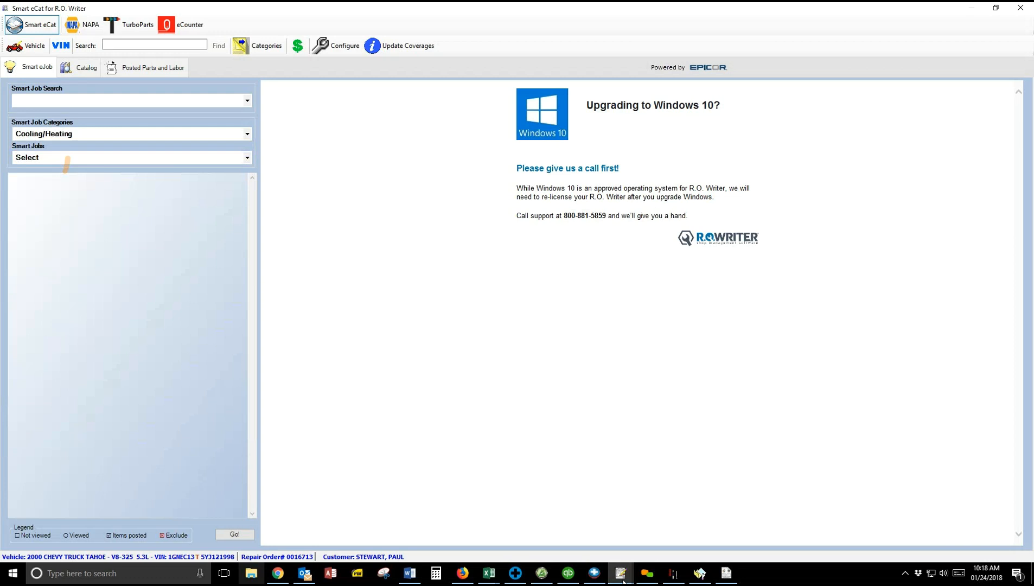
click(67, 158)
click(83, 182)
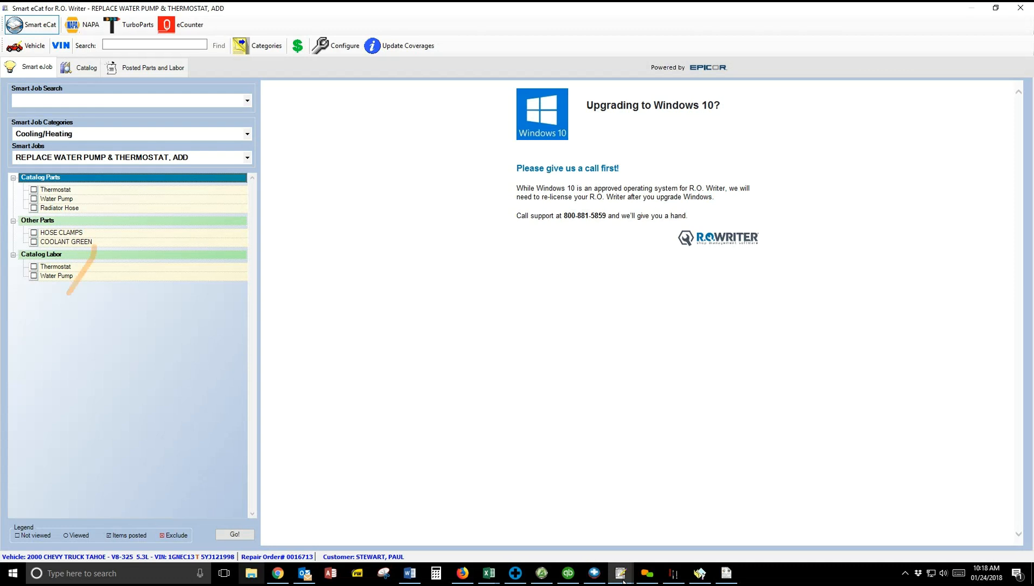
click(1020, 8)
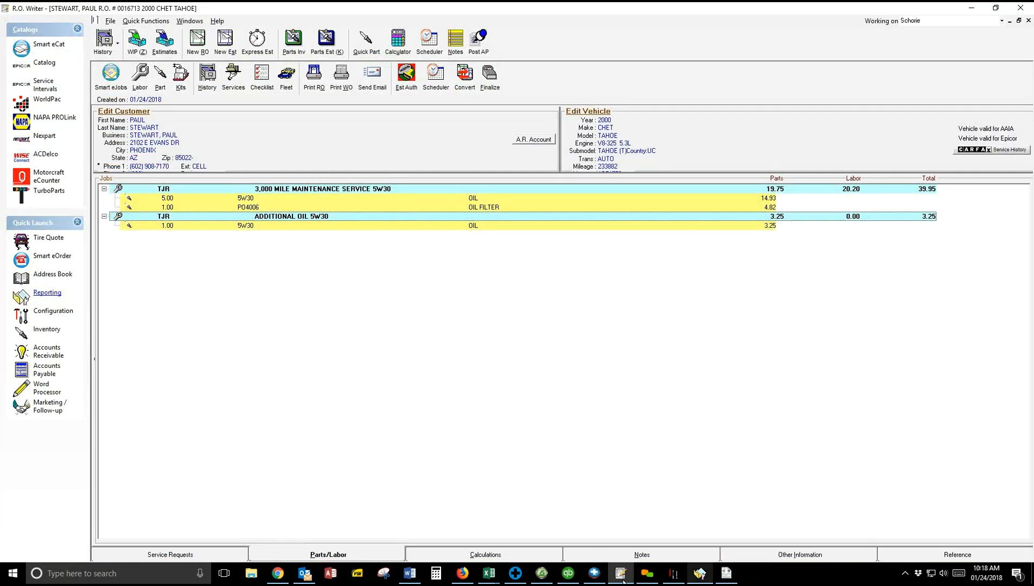
Switch to R.O. Writer Configuration and open the REPLACE WATER PUMP & THERMOSTAT smart job from the Cooling/Heating category for editing.
click(673, 576)
click(42, 21)
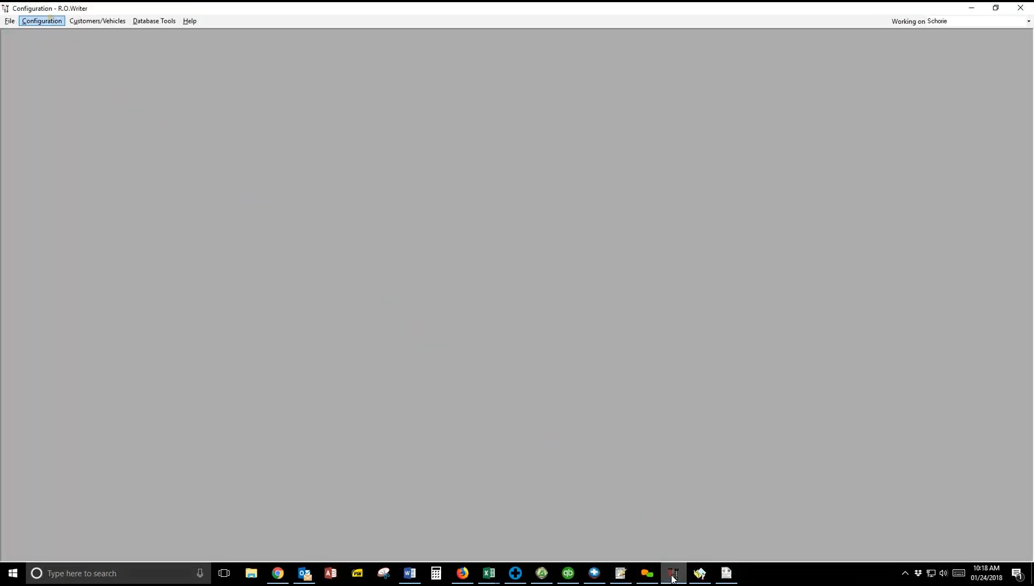
mouse_move(90, 56)
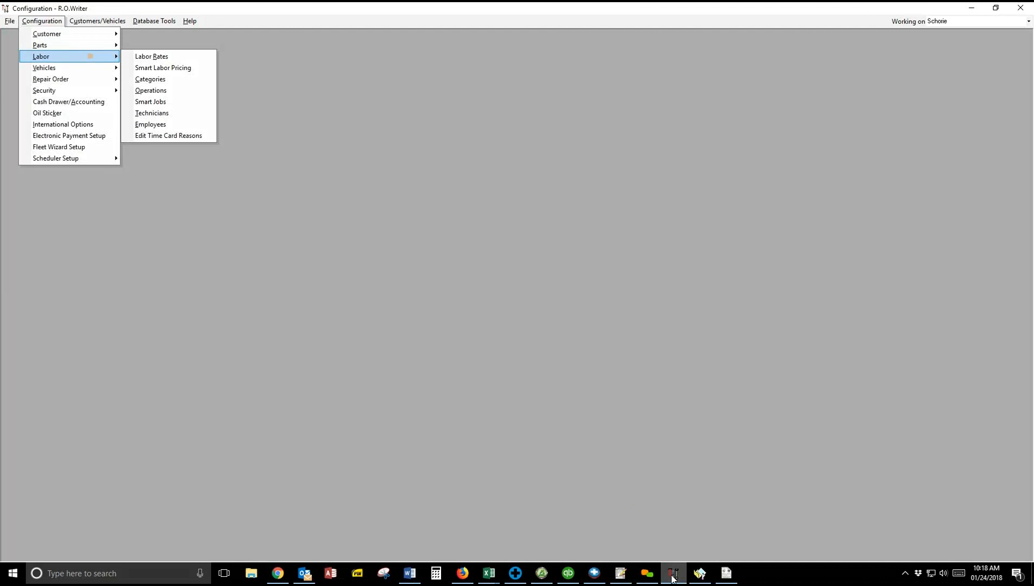
click(151, 102)
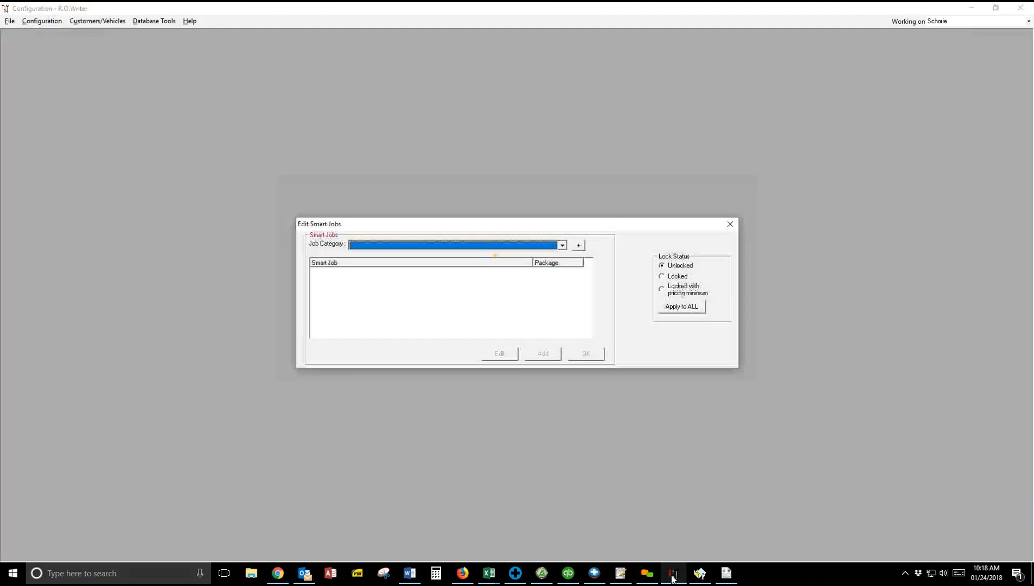
click(563, 245)
scroll(445, 277, down, 2)
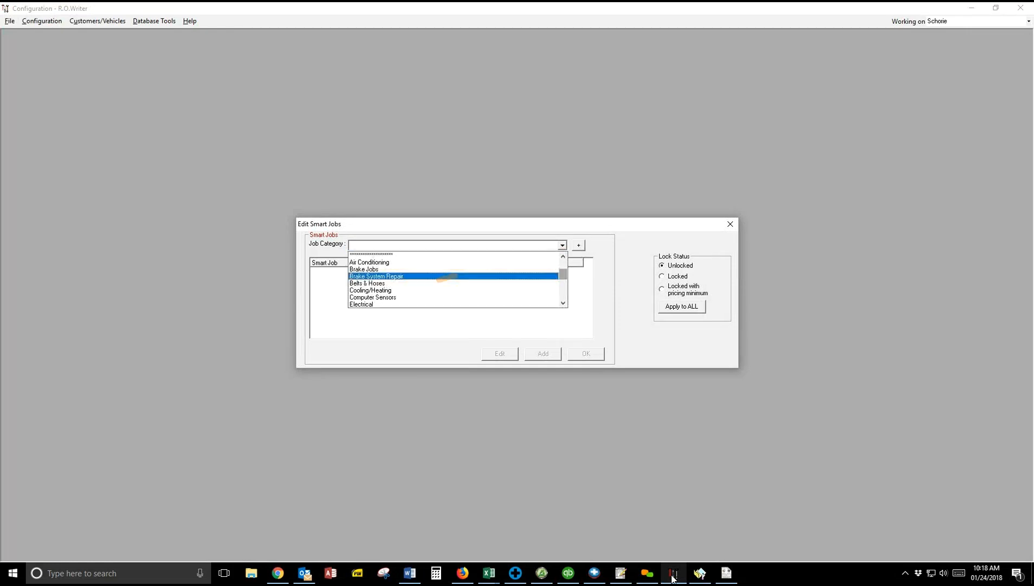
click(415, 291)
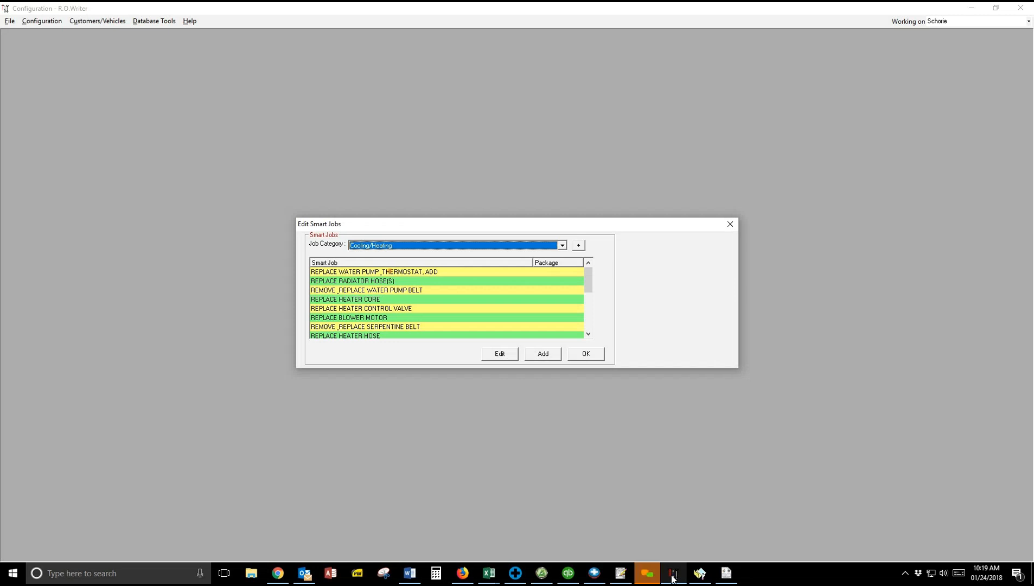
click(471, 104)
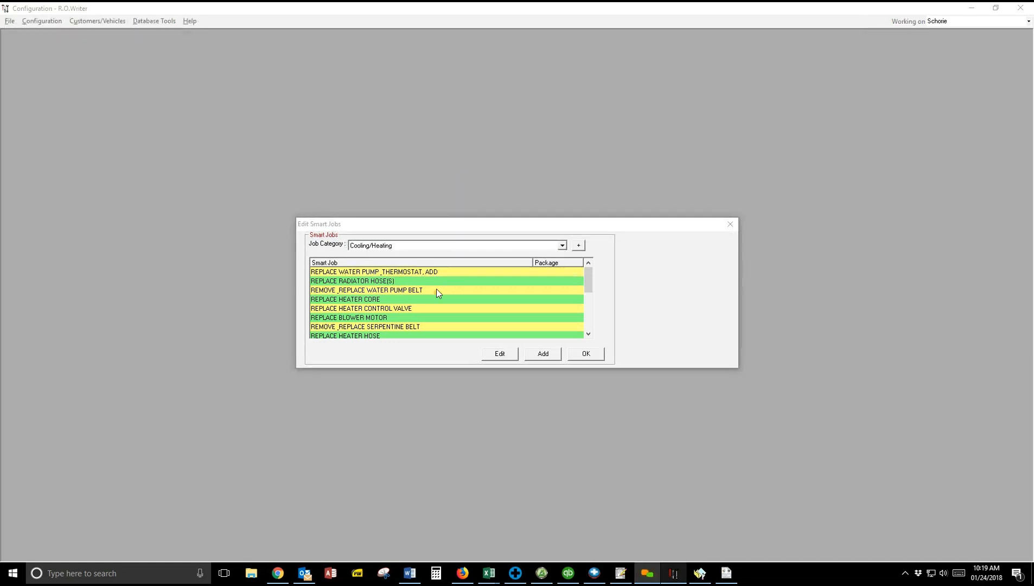
double_click(436, 272)
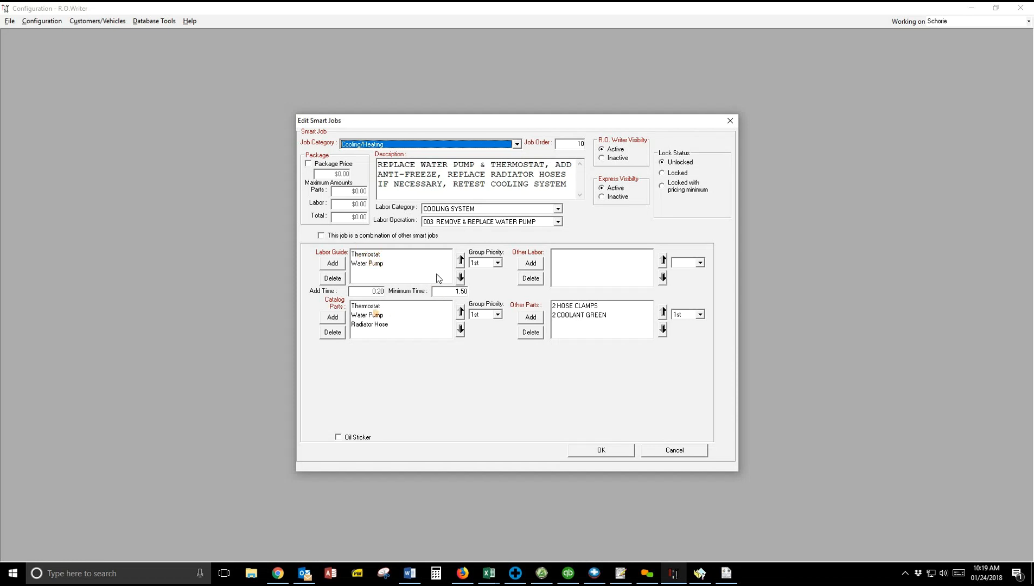
Set the water pump job's group priority to 2nd for Labor Guide and 3rd for Other Parts.
click(497, 262)
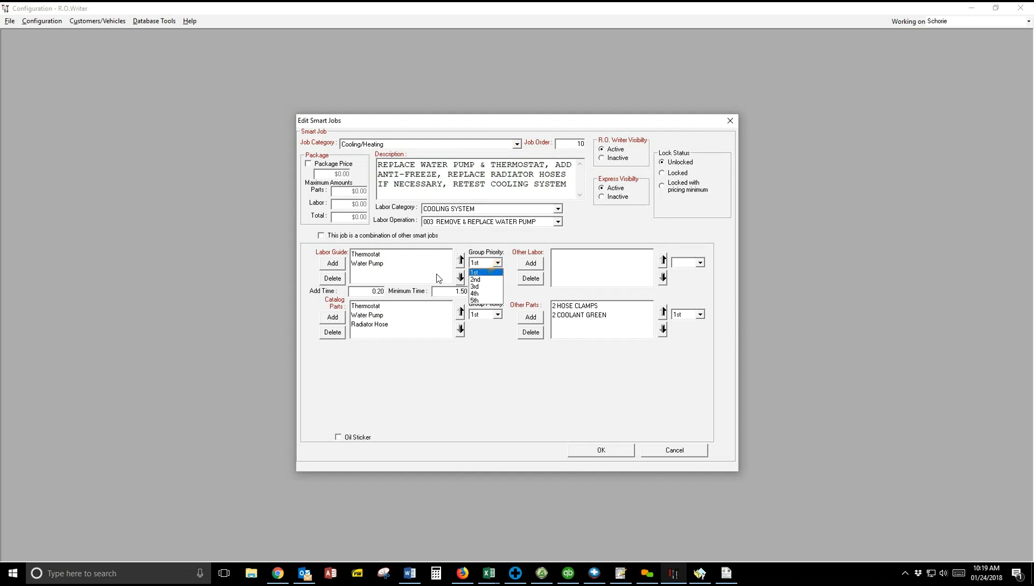
click(487, 278)
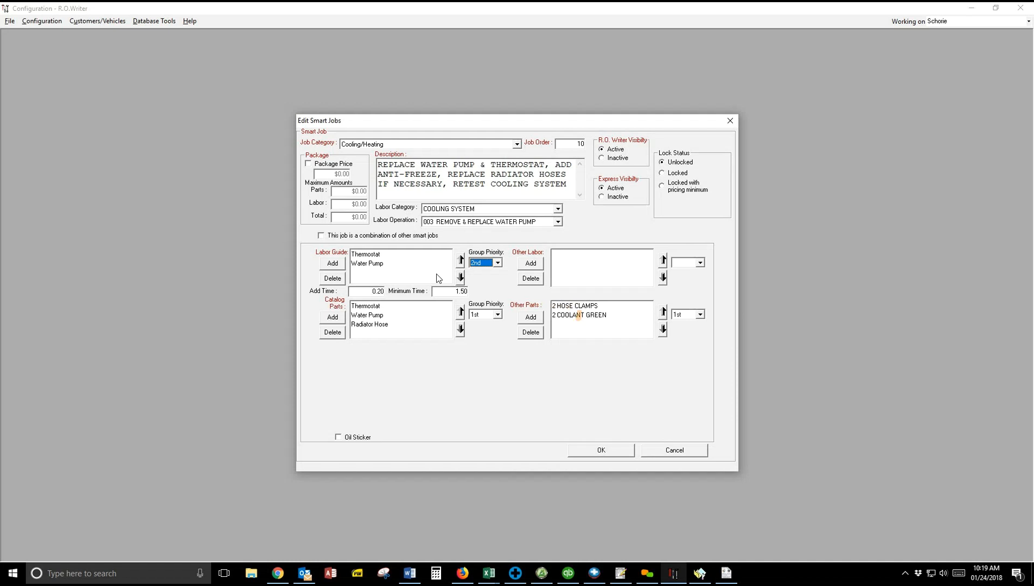
click(700, 314)
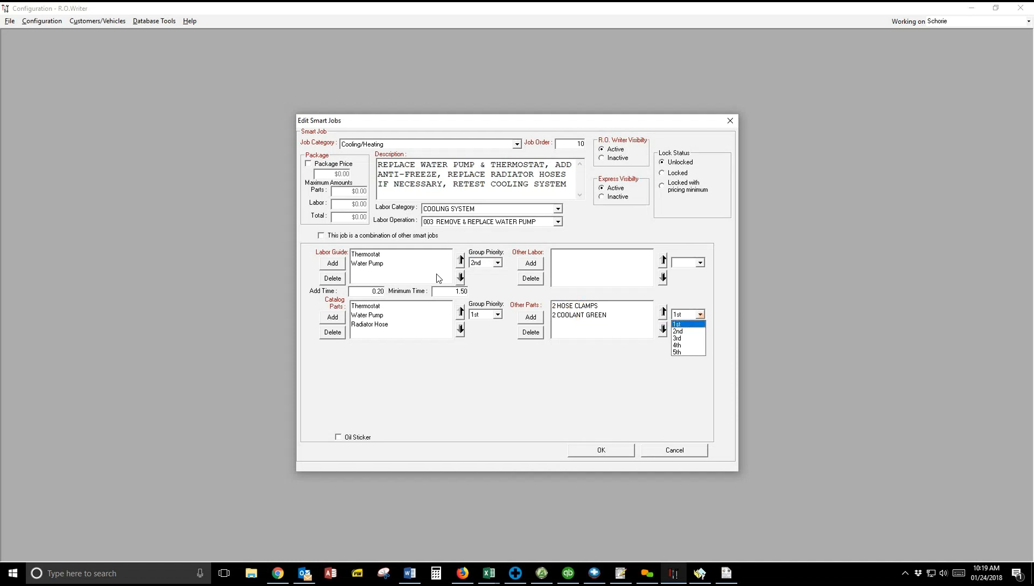
click(685, 338)
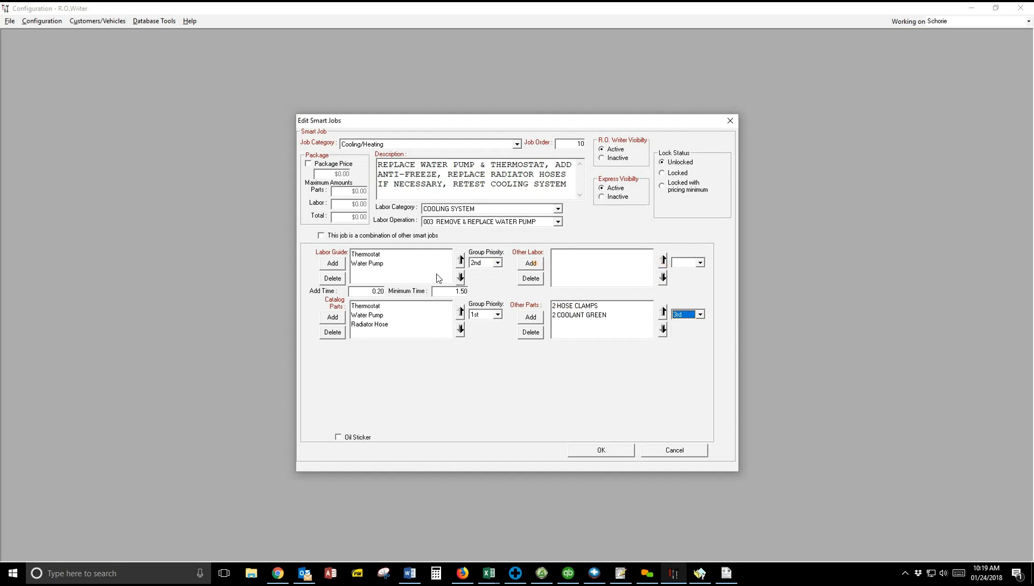
Add the REPLACE UPPER & LOWER RADIATOR HOSES operation from the BELTS & HOSES category to the job's Other Labor.
click(531, 263)
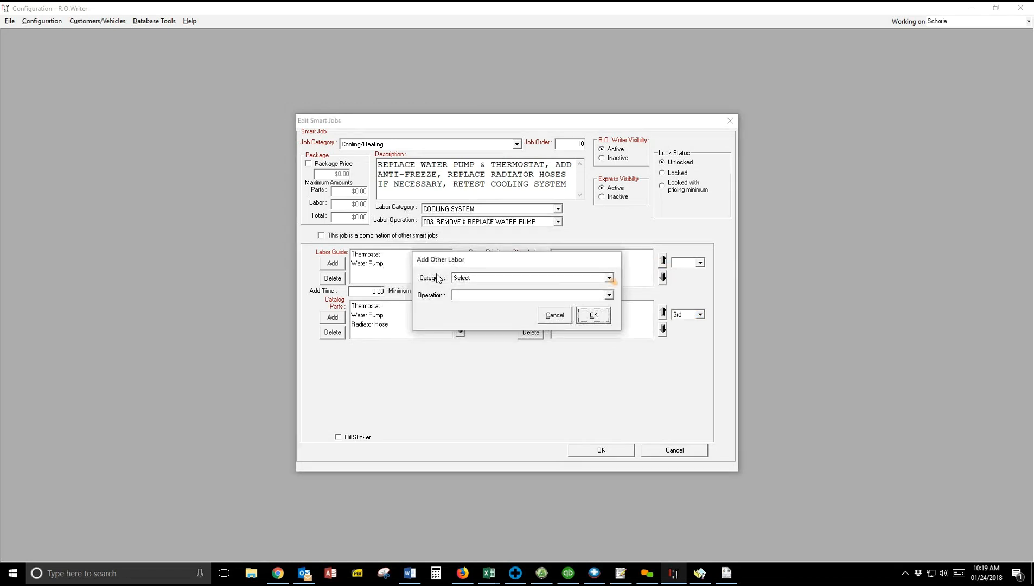
click(609, 278)
key(Down)
key(Down)
key(Down)
key(Down)
key(Down)
key(Down)
key(Return)
key(Tab)
key(alt+Down)
key(Down)
key(Down)
key(Down)
key(Down)
key(Down)
key(Down)
key(Down)
key(Down)
key(Down)
key(Down)
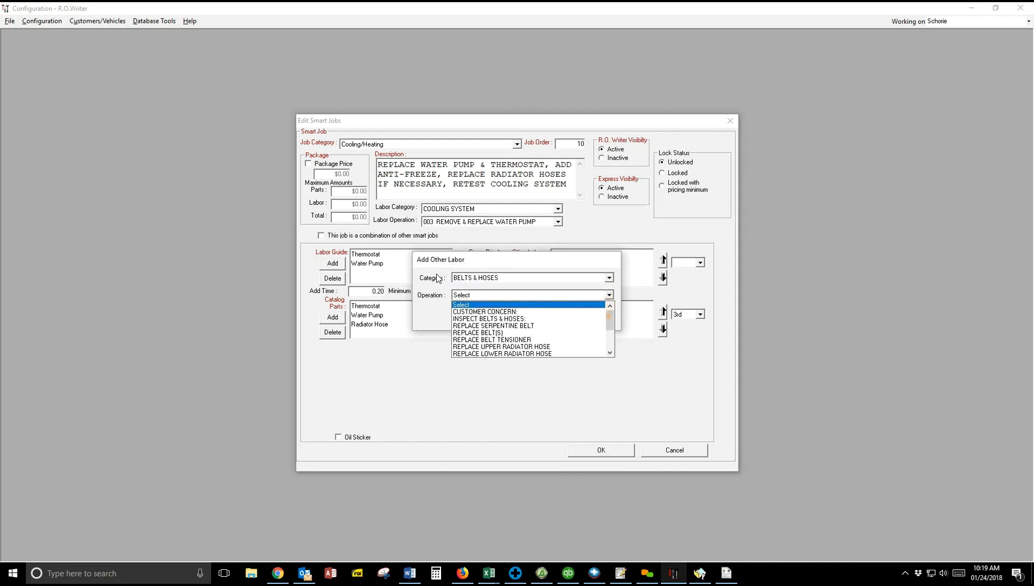
key(Down)
key(Return)
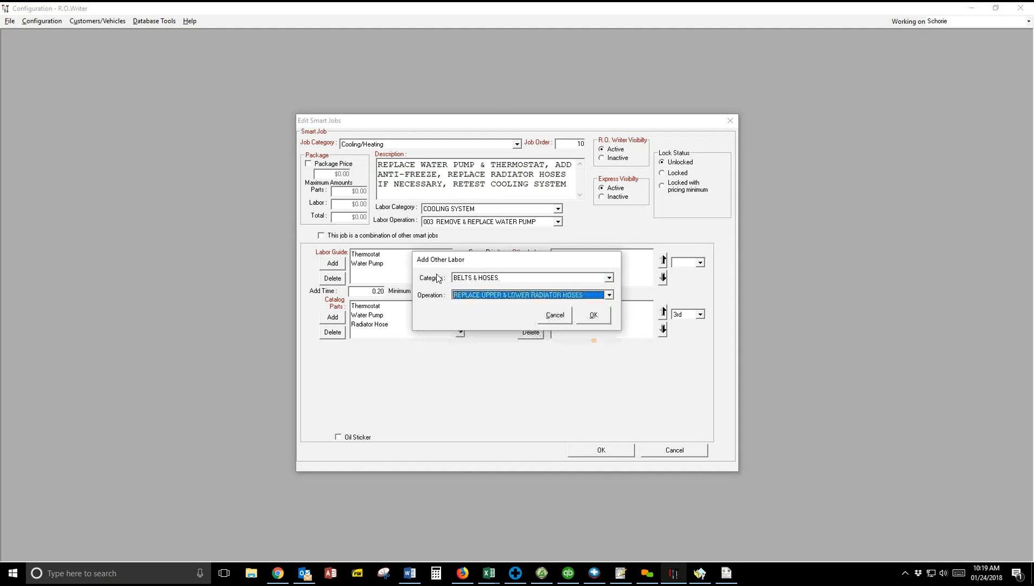
key(Tab)
key(Return)
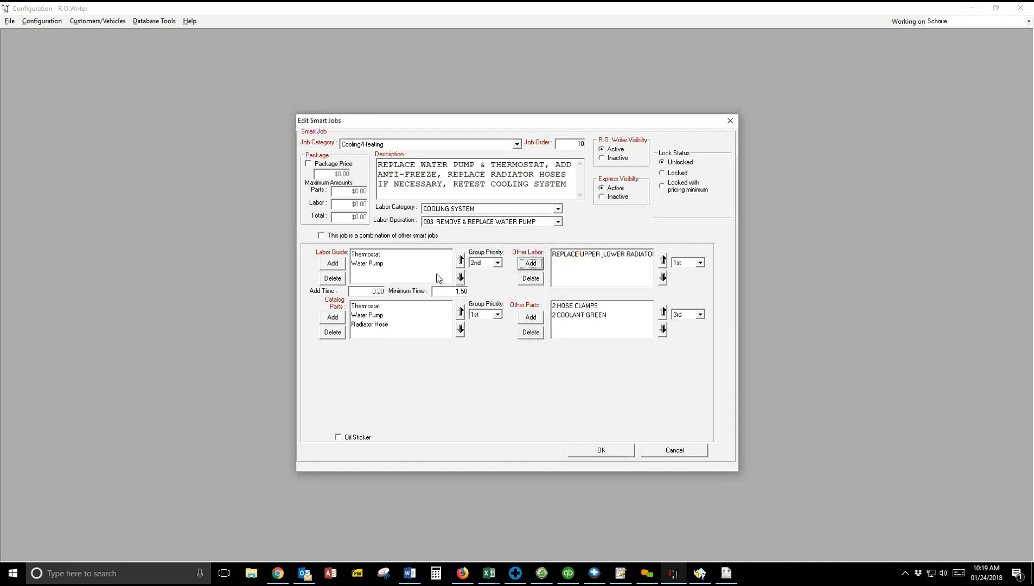
Set the Other Labor group priority to 4th and place Water Pump above Thermostat in the job's Labor Guide.
click(697, 263)
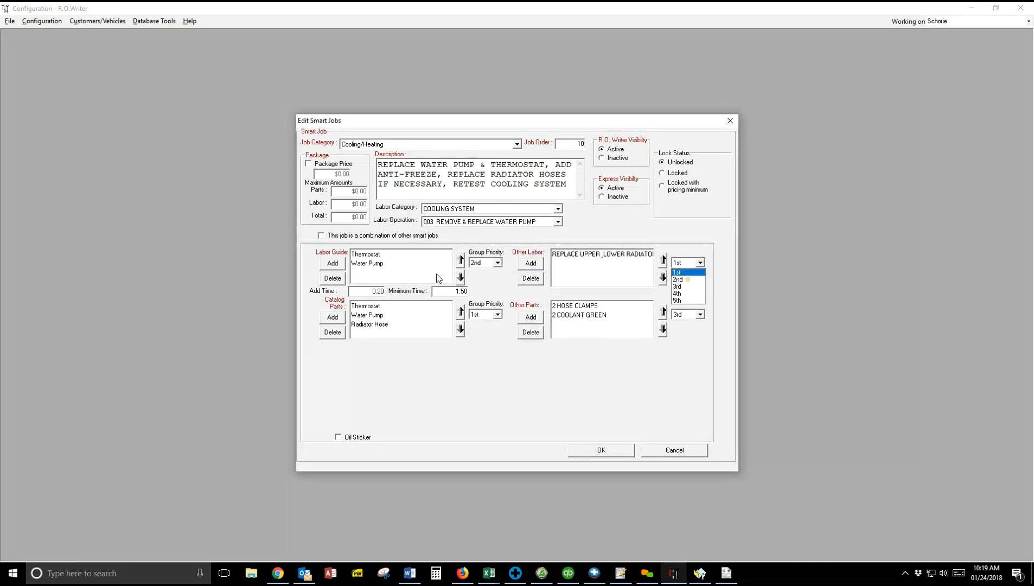
click(682, 293)
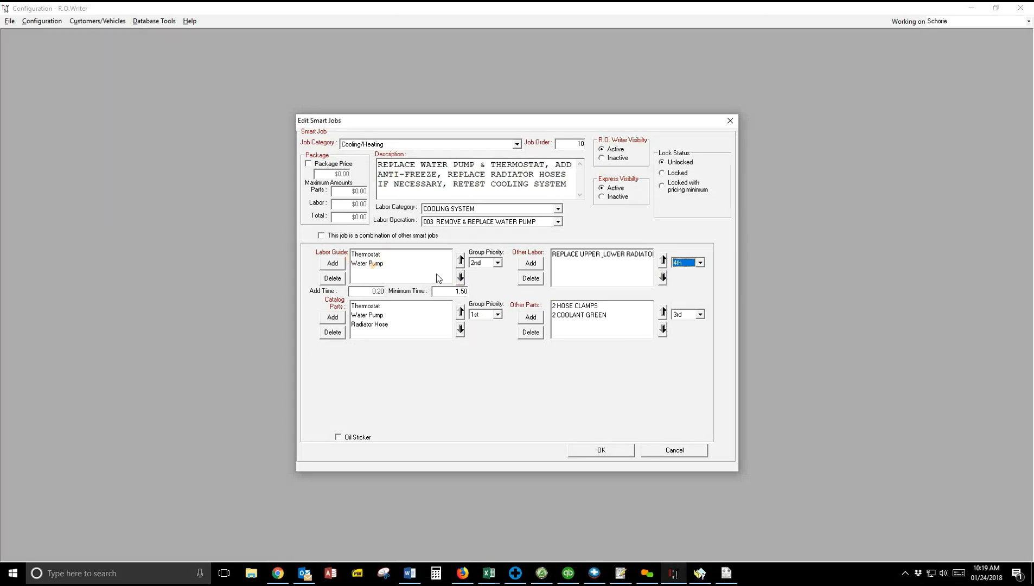
click(373, 263)
click(461, 260)
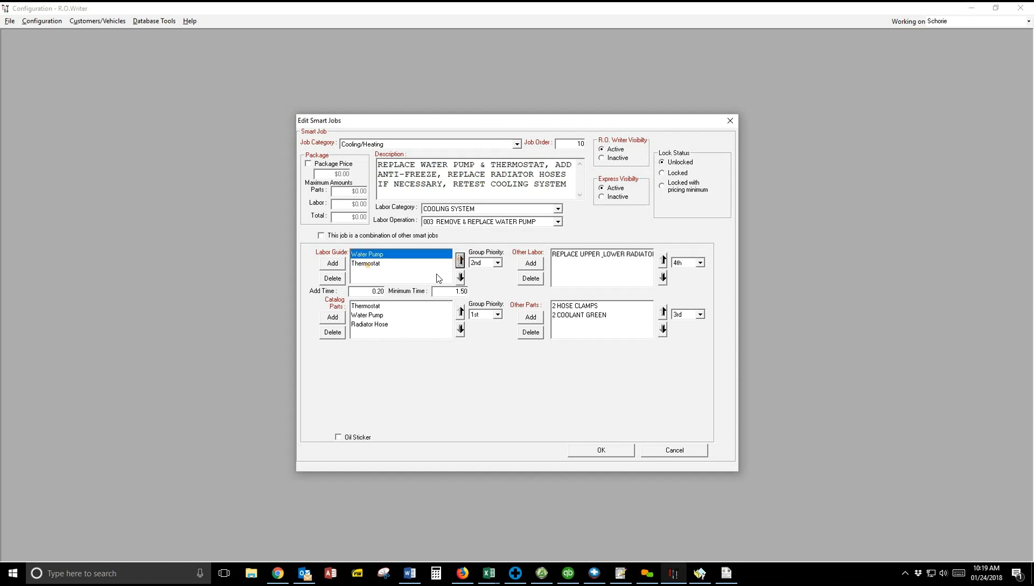
Add Radiator Hose to the job's Labor Guide and place it below Thermostat.
click(367, 263)
click(333, 263)
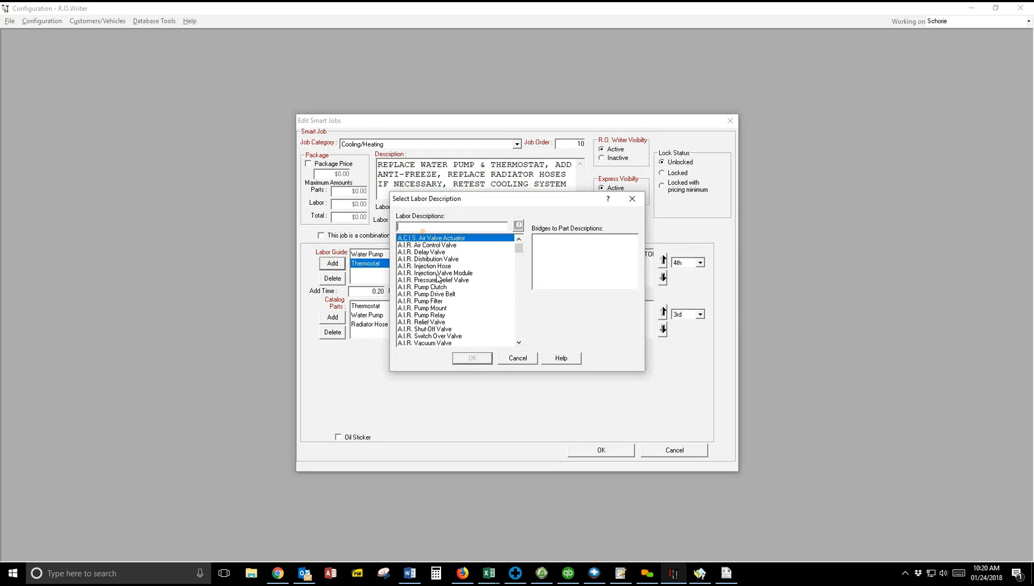
text(radiator h)
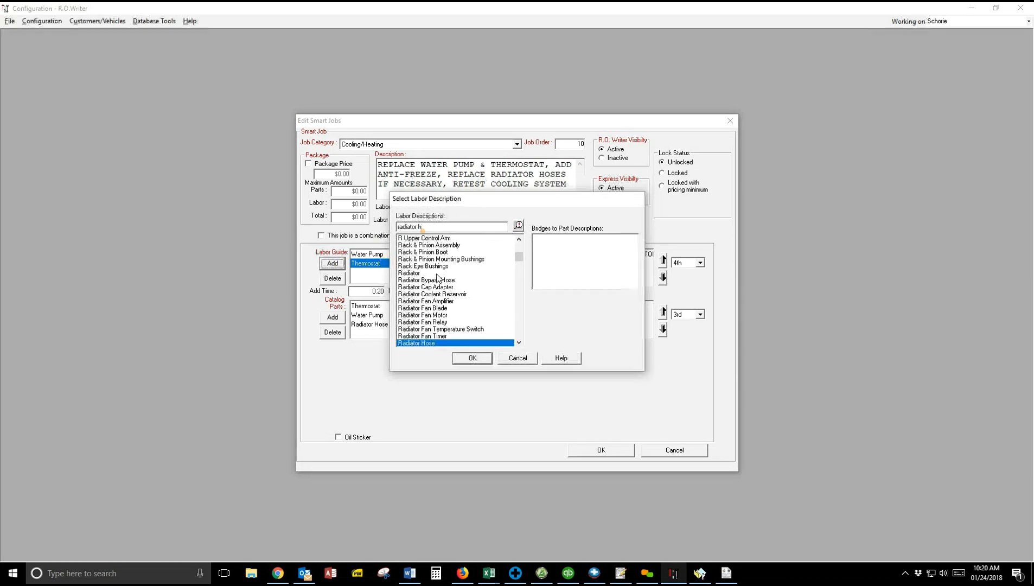
key(Return)
click(390, 255)
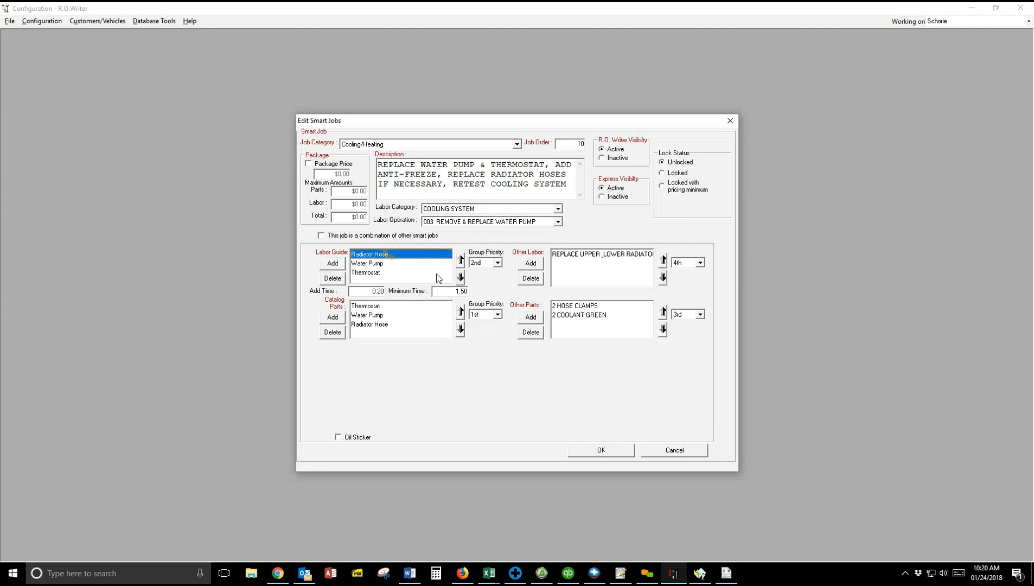
click(460, 278)
click(460, 277)
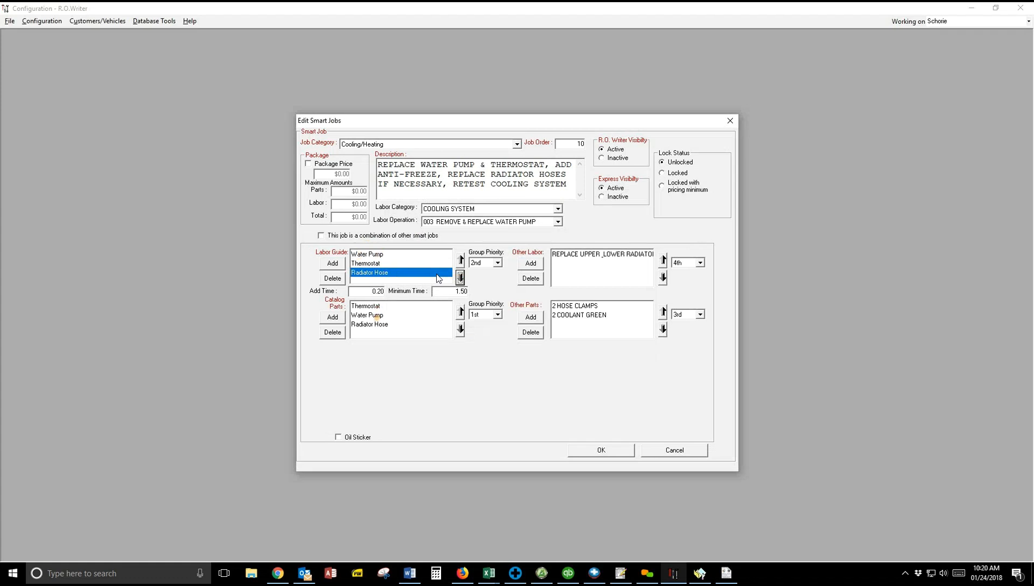
Place Water Pump above Thermostat in the job's Catalog Parts.
click(378, 315)
click(460, 311)
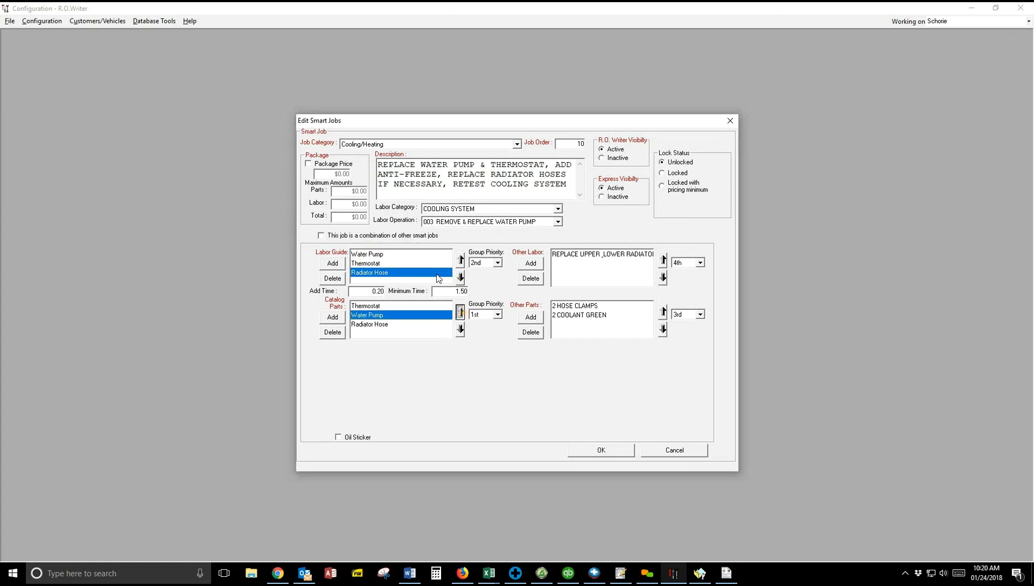
click(410, 317)
click(377, 325)
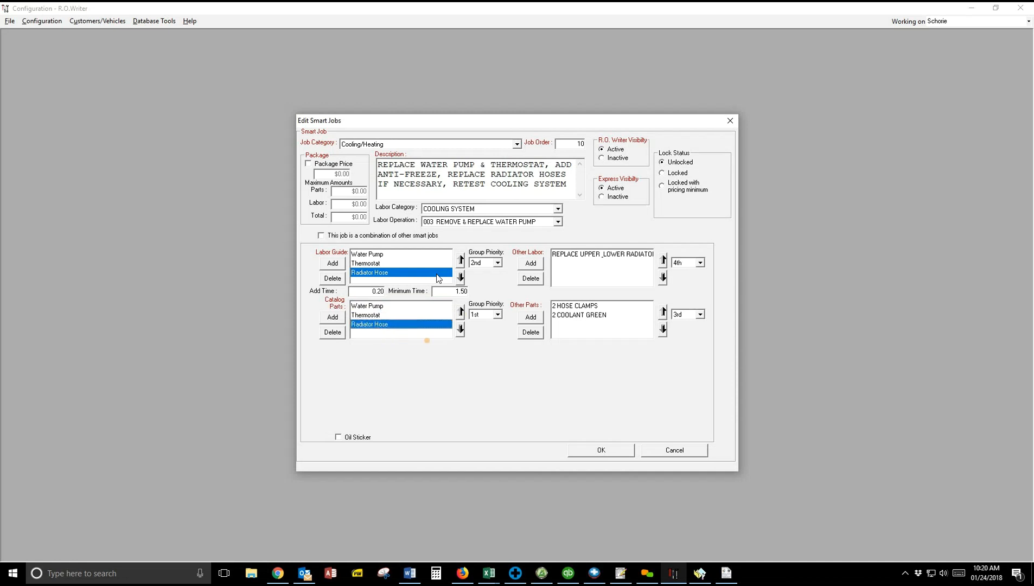
click(371, 292)
drag(369, 291, 478, 296)
Add the ANTIFREEZE DEXCOL coolant from inventory to the job's Other Parts with a quantity of 2.
click(530, 317)
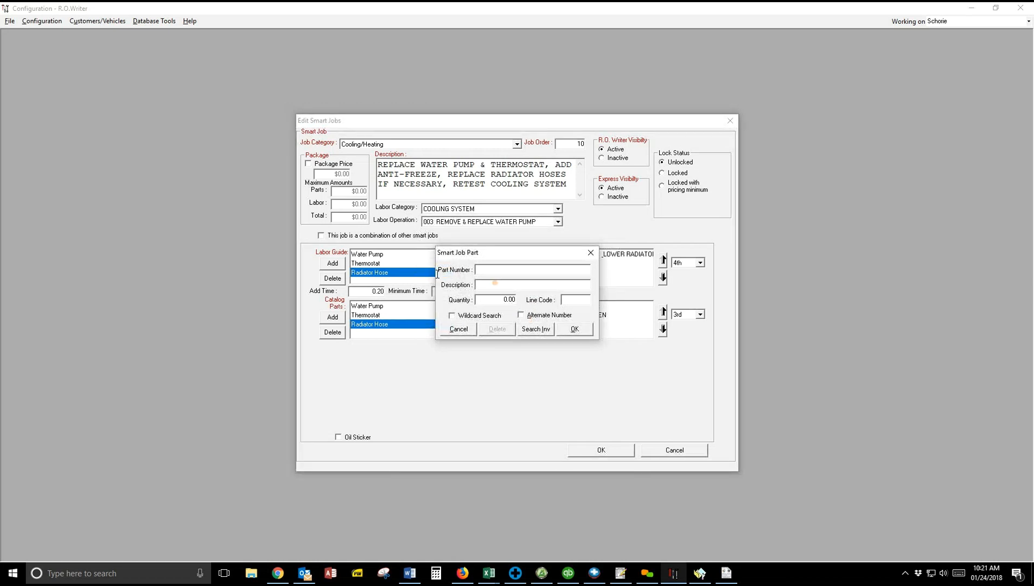
text(OOL)
key(BackSpace)
key(BackSpace)
text(COOLANT)
key(Return)
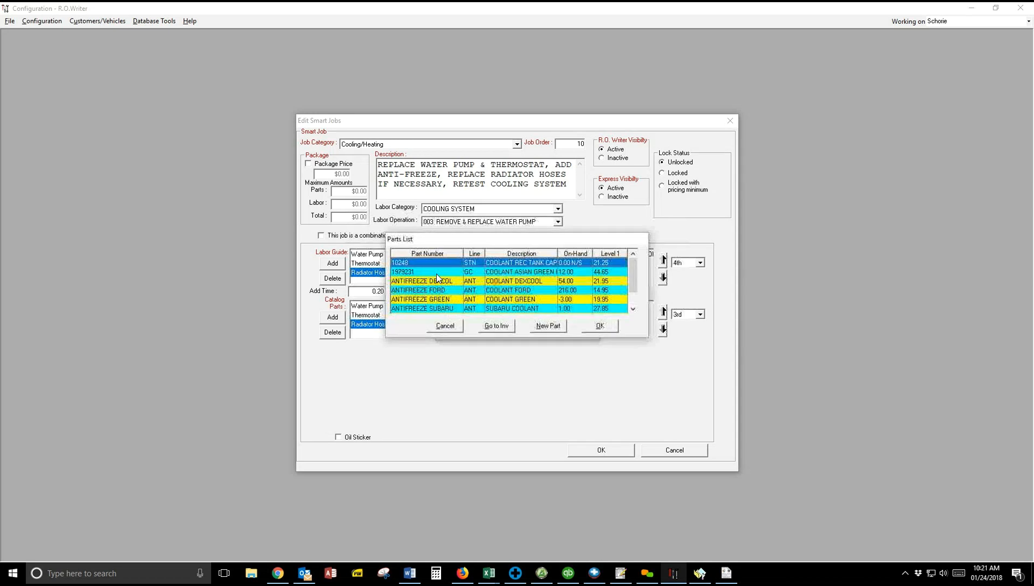
click(437, 280)
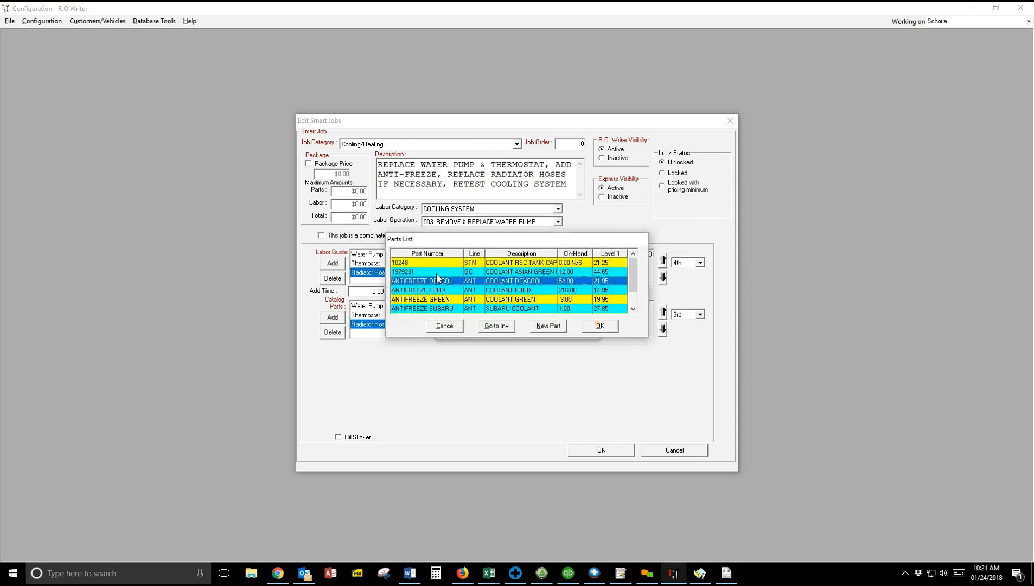
double_click(437, 279)
double_click(508, 299)
text(2)
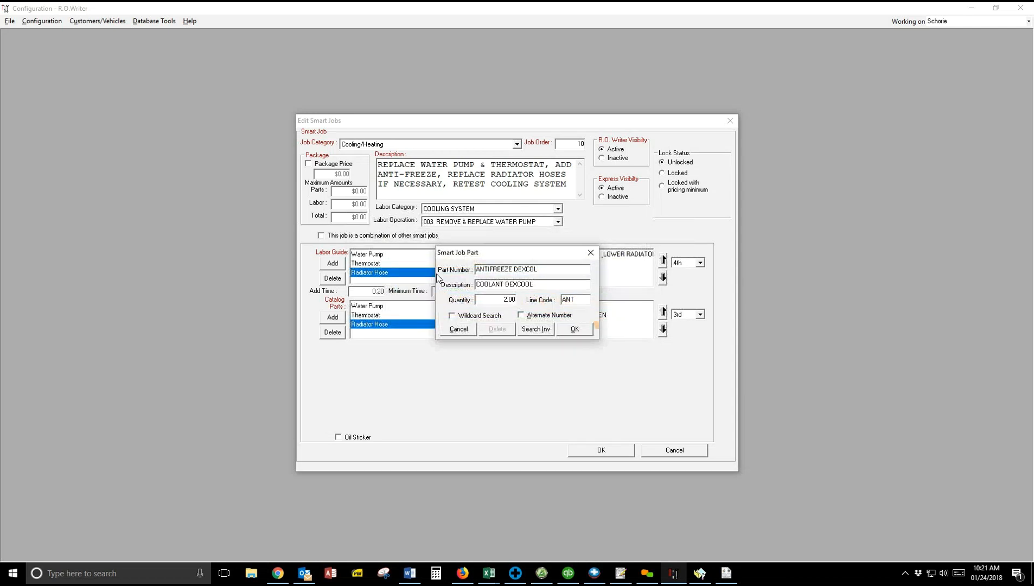
click(582, 329)
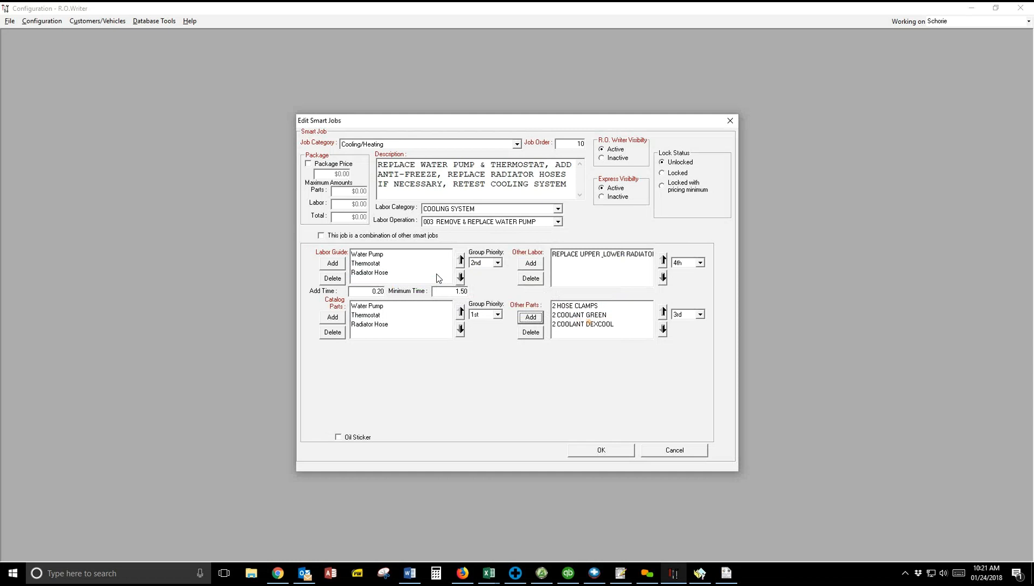
Review the hose clamps and green coolant entries in Other Parts, and save the smart job.
click(589, 315)
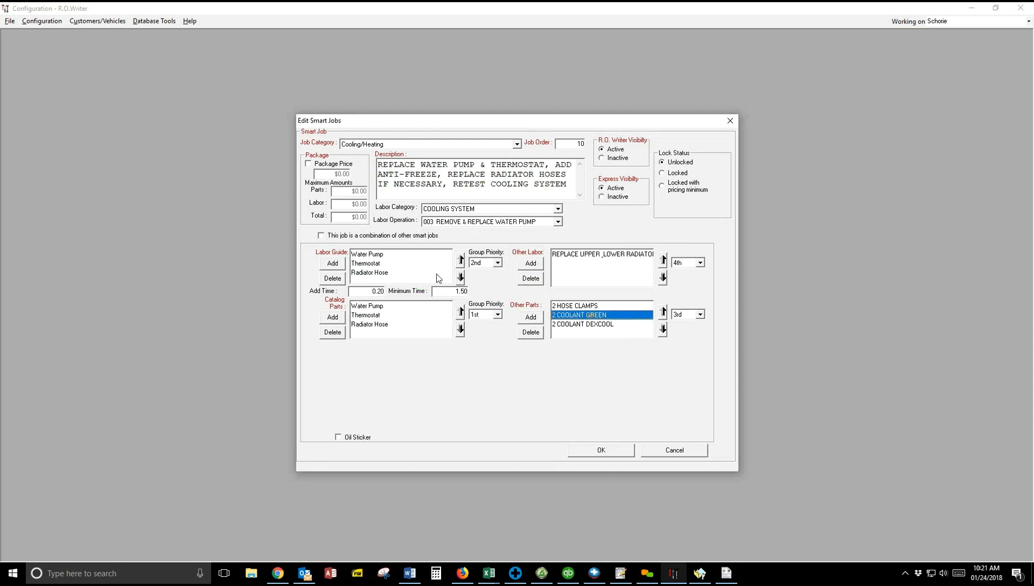
click(591, 305)
click(593, 315)
click(600, 450)
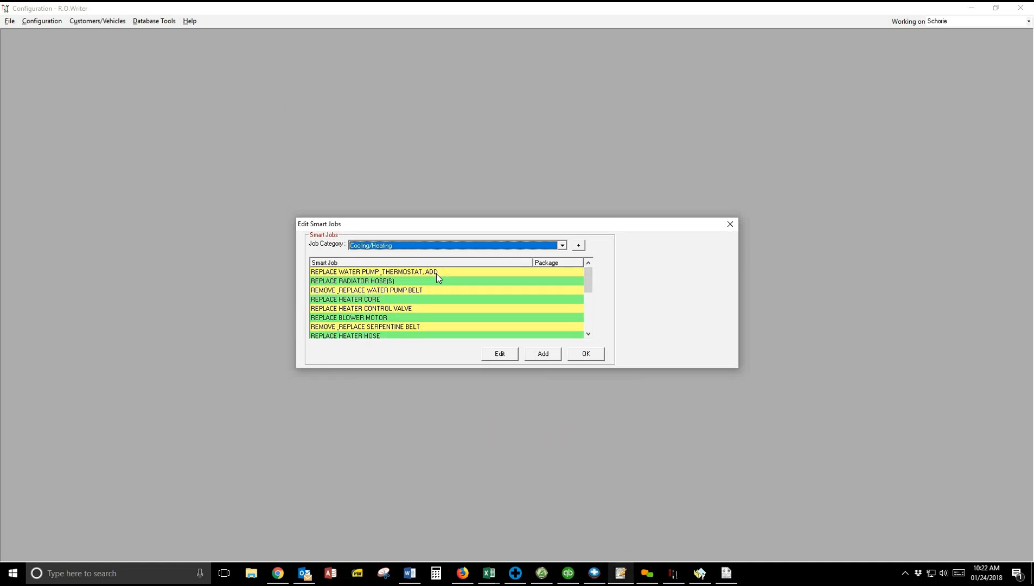
Switch to the R.O. Writer repair order and run the REPLACE WATER PUMP & THERMOSTAT job in Smart eCat, excluding COOLANT GREEN.
click(621, 573)
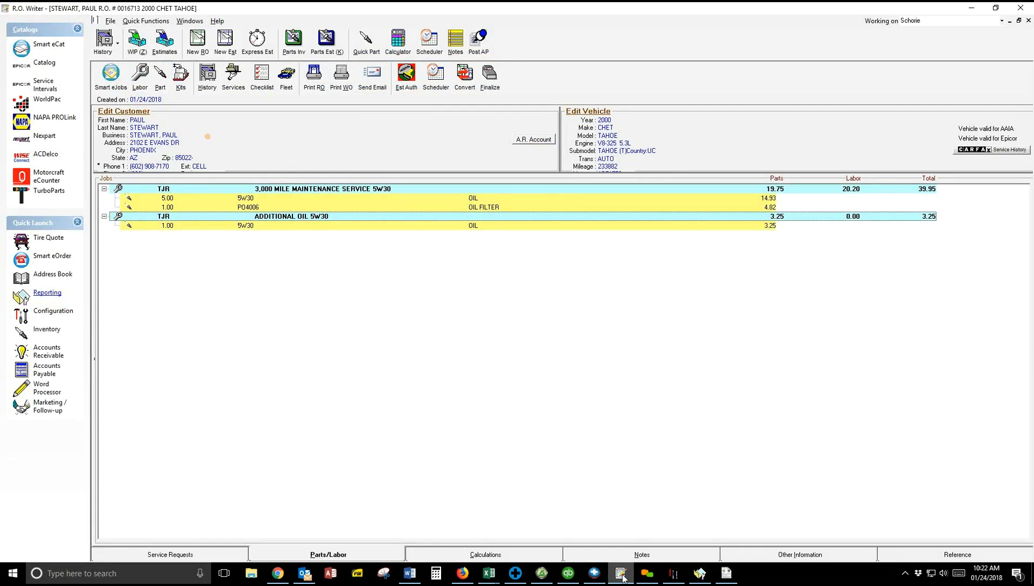
click(622, 577)
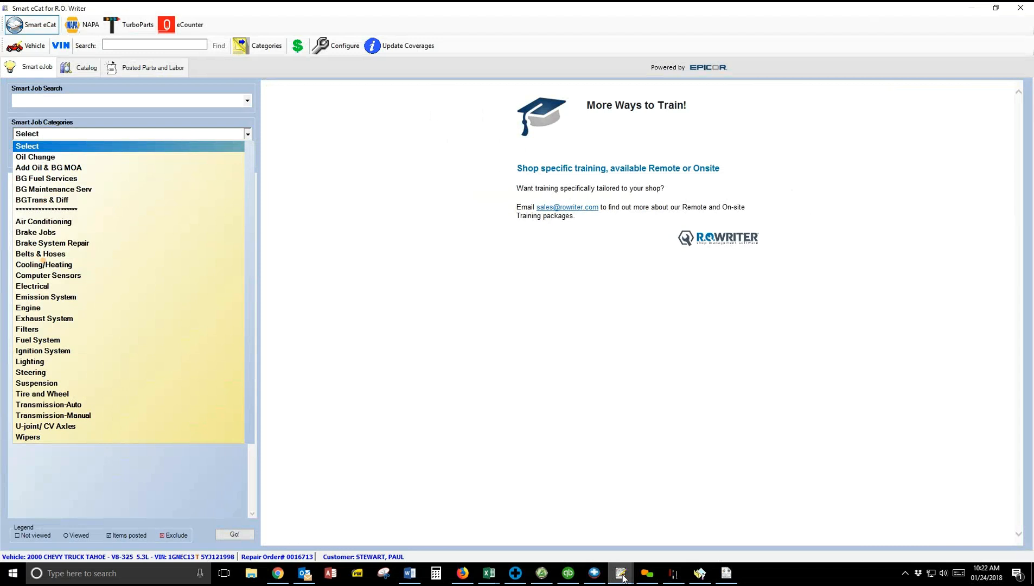
click(44, 264)
click(84, 159)
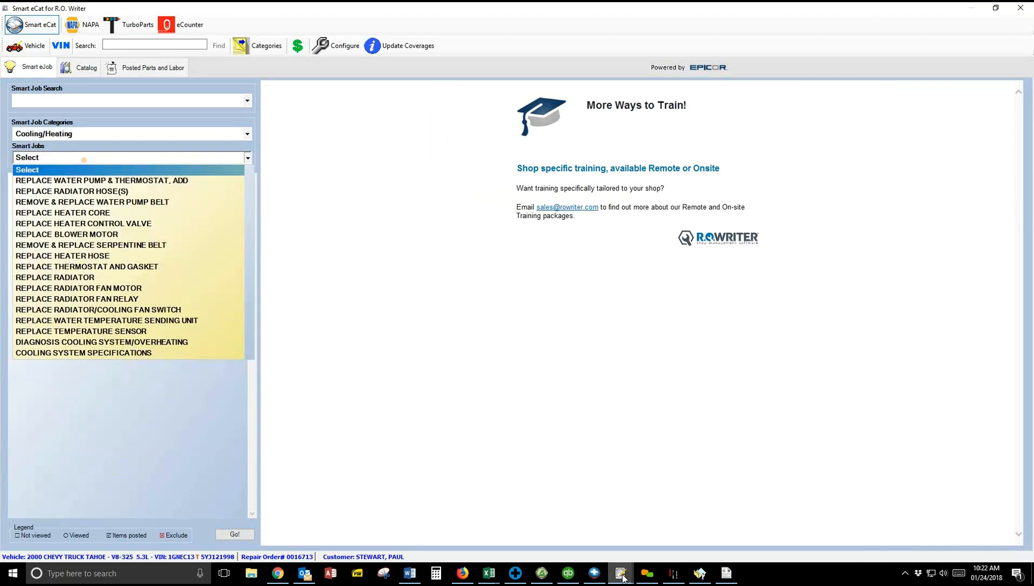
click(84, 180)
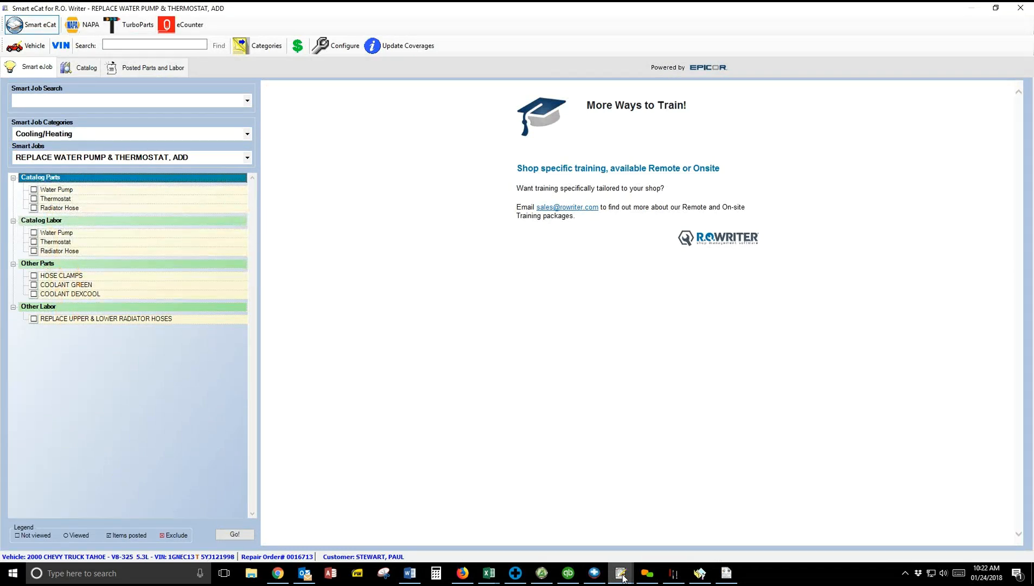
click(34, 285)
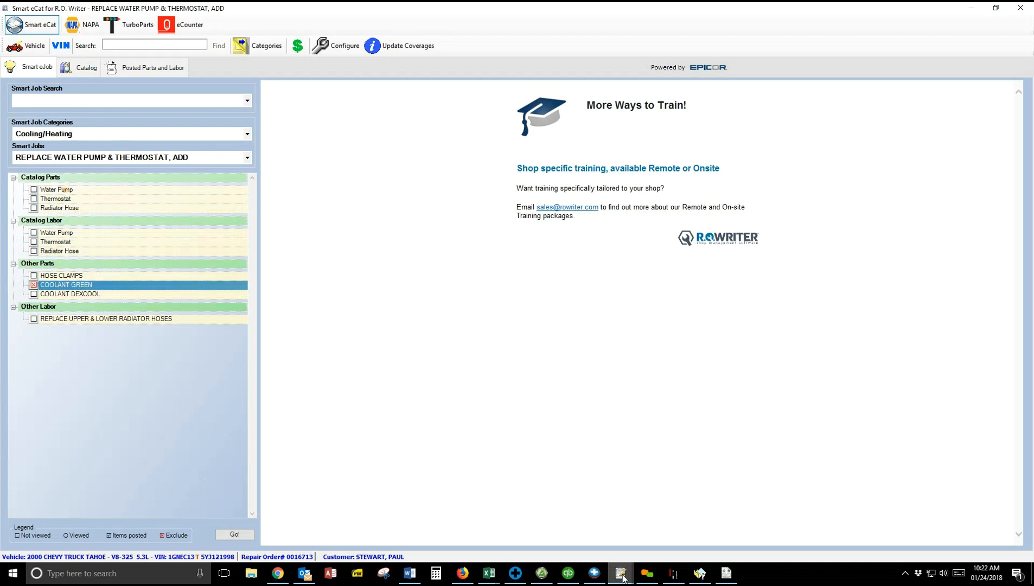
click(247, 535)
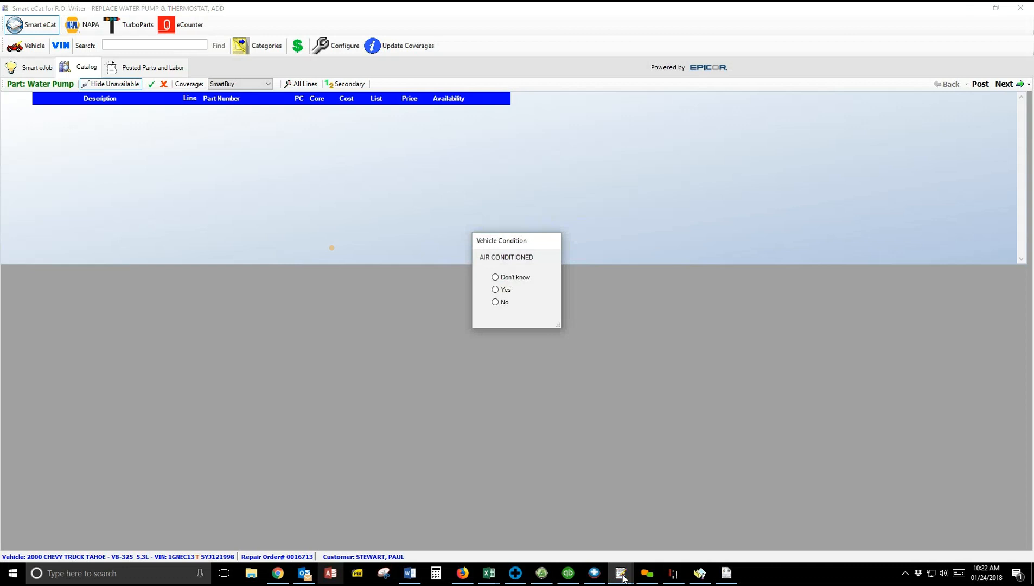
Specify the vehicle as air conditioned and choose the NAPA REMAN WATER PUMP 58562.
click(495, 289)
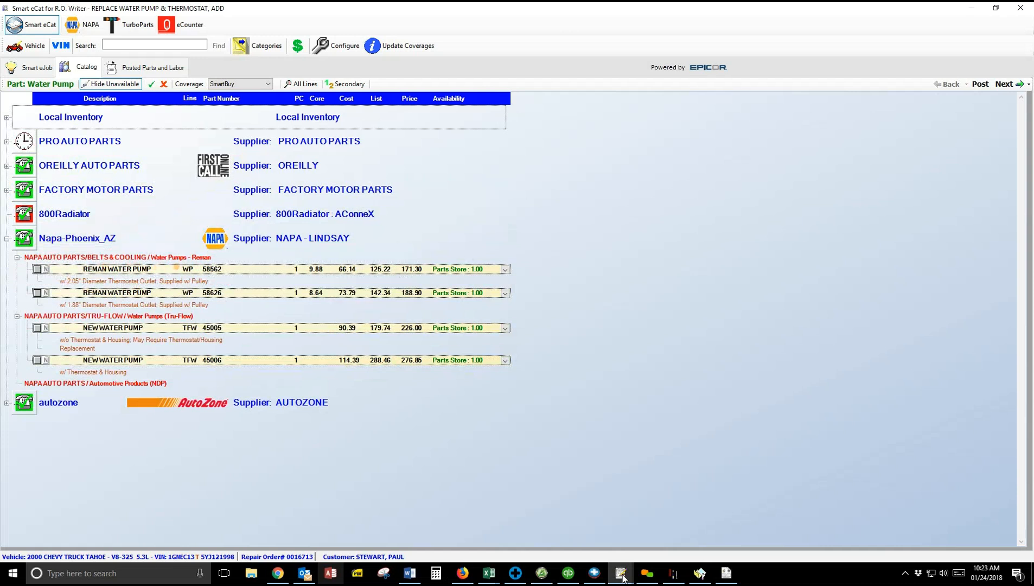
click(37, 269)
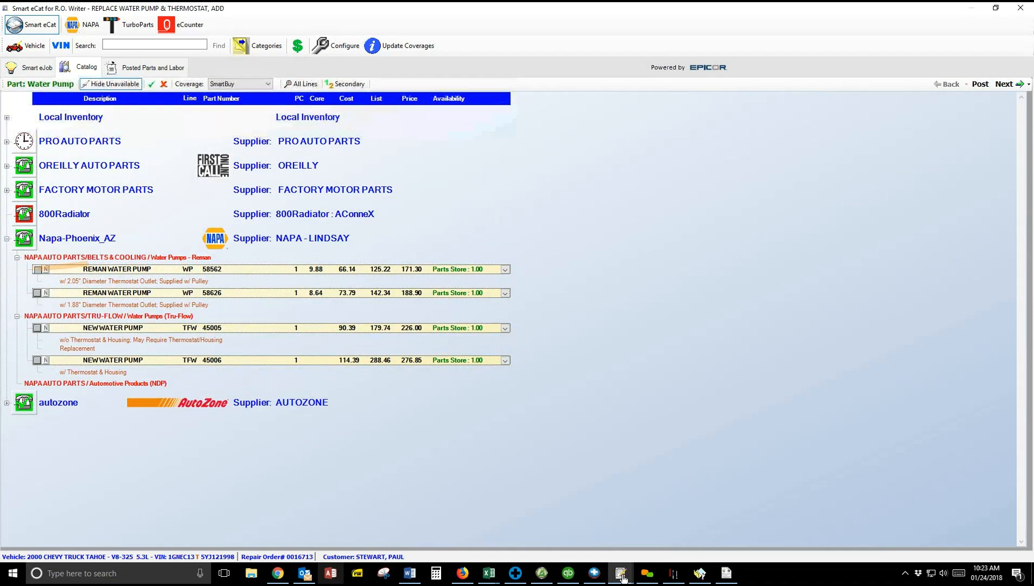
click(1004, 84)
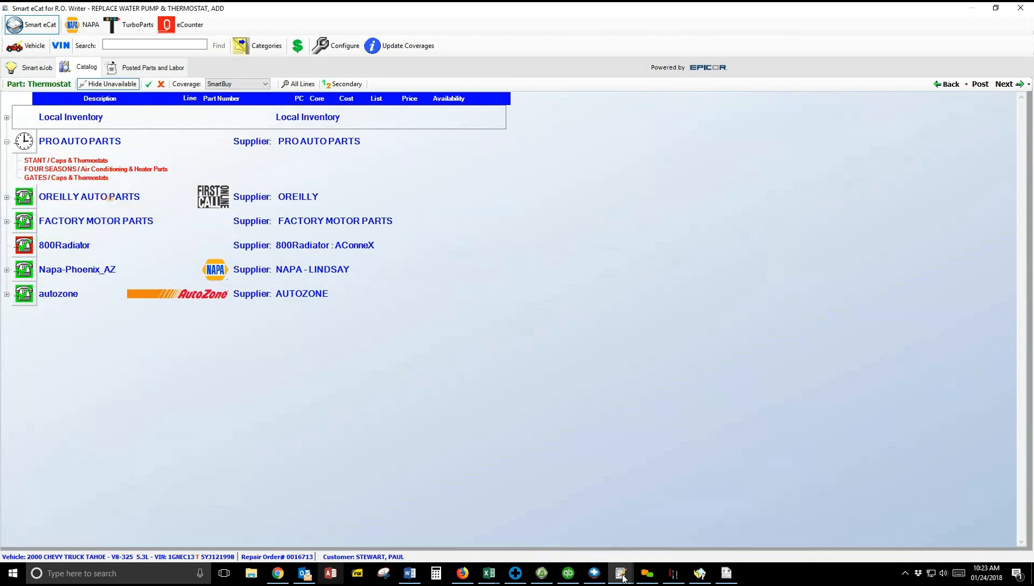
Compare the O'Reilly and NAPA thermostats and choose NAPA thermostat PM1876545.
click(7, 197)
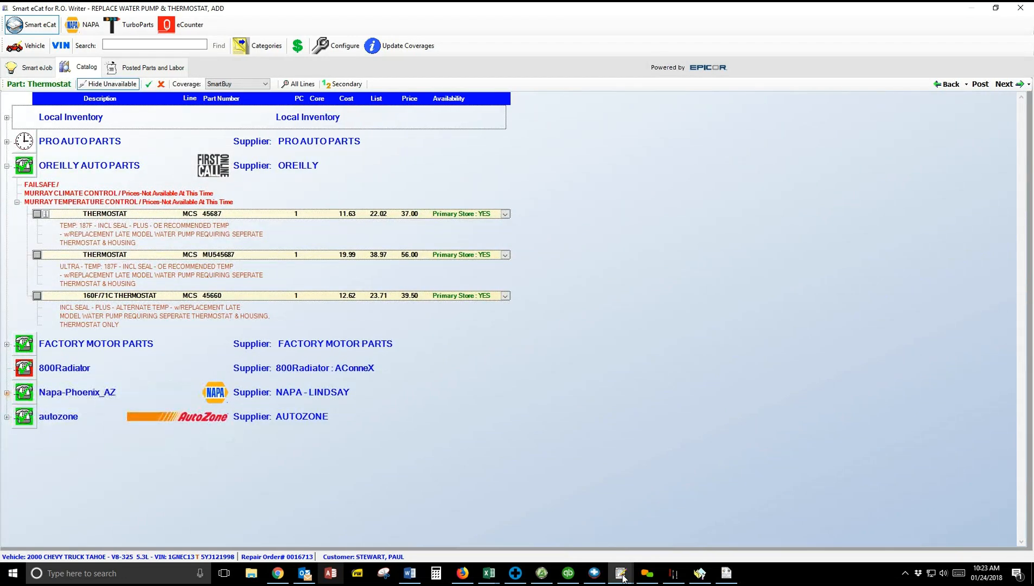
click(6, 392)
click(37, 270)
click(1003, 84)
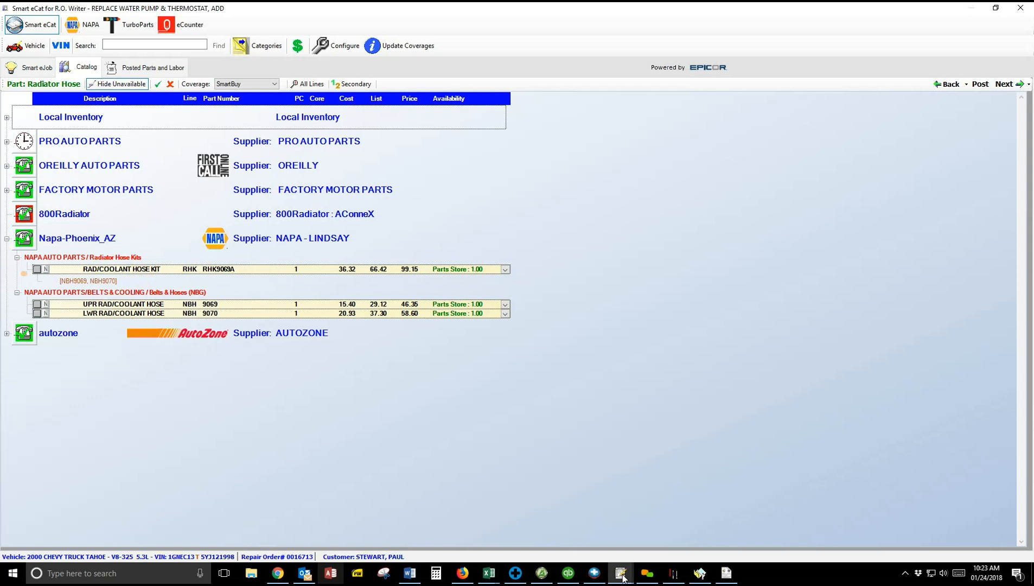
Check the picture of NAPA radiator hose kit RHK9069A and choose that kit.
click(45, 269)
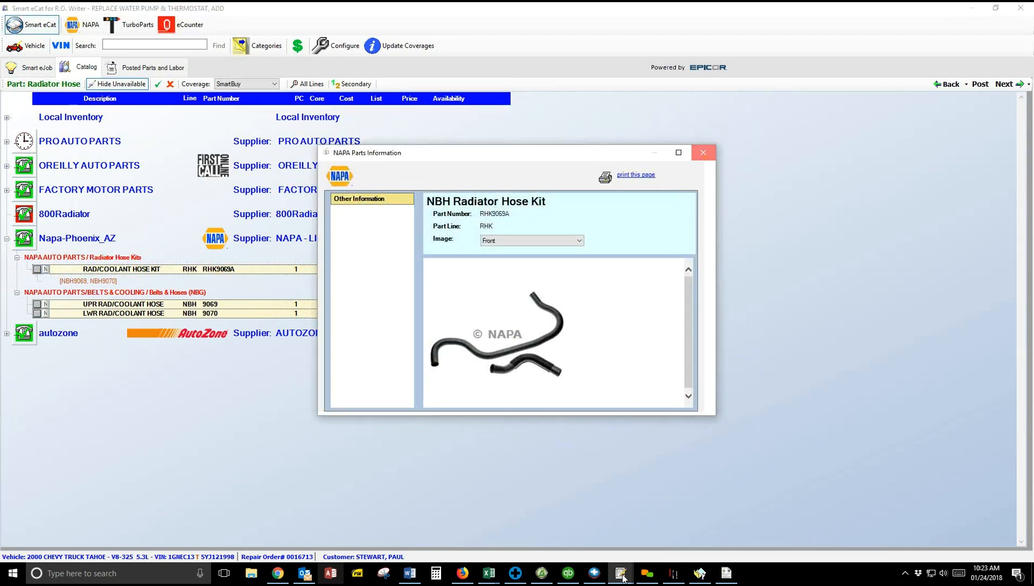
click(703, 153)
click(37, 269)
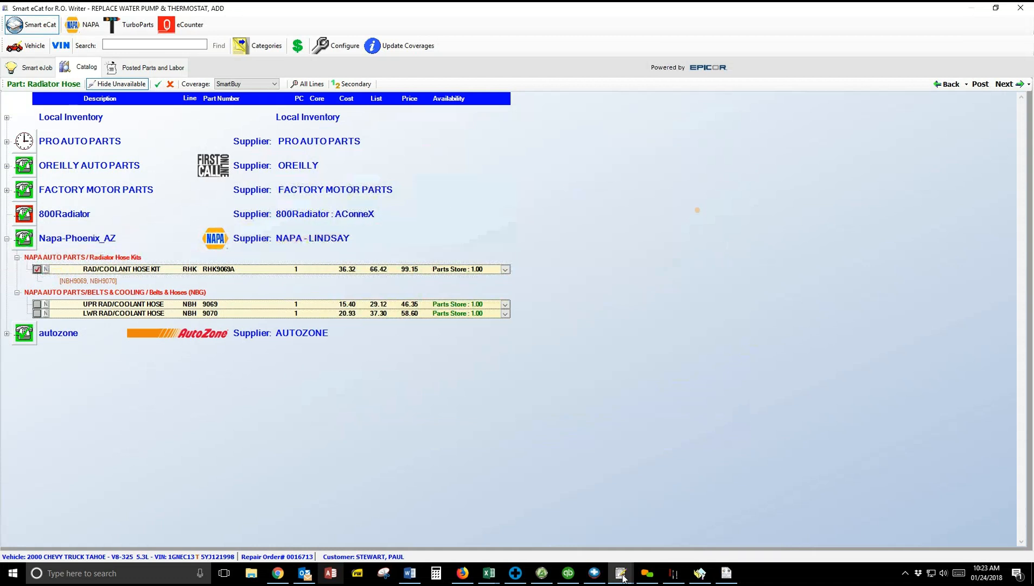
click(1004, 84)
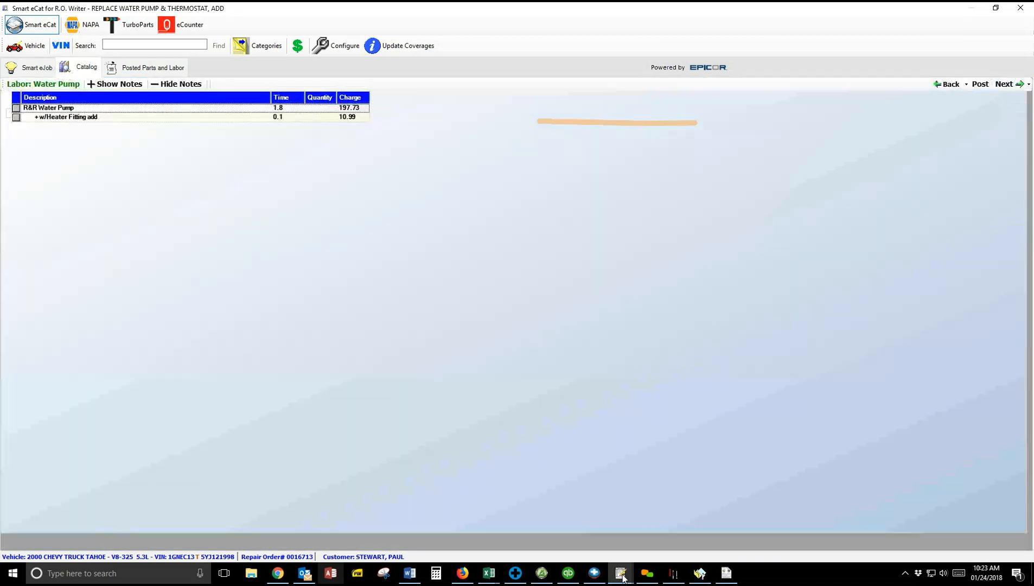
Include the R&R Water Pump and R&R Thermostat labor operations in the job.
click(17, 108)
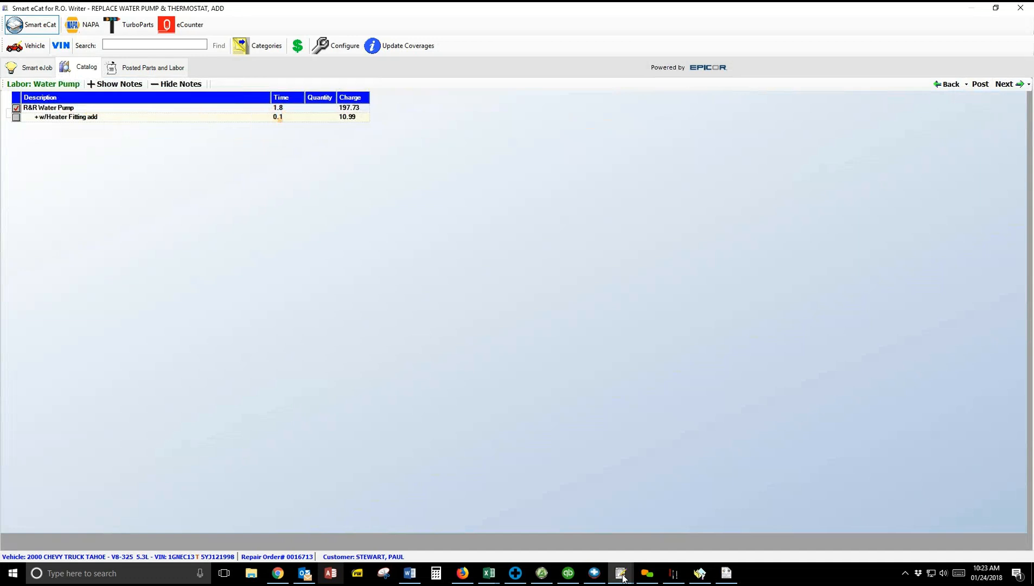
click(278, 118)
click(1004, 85)
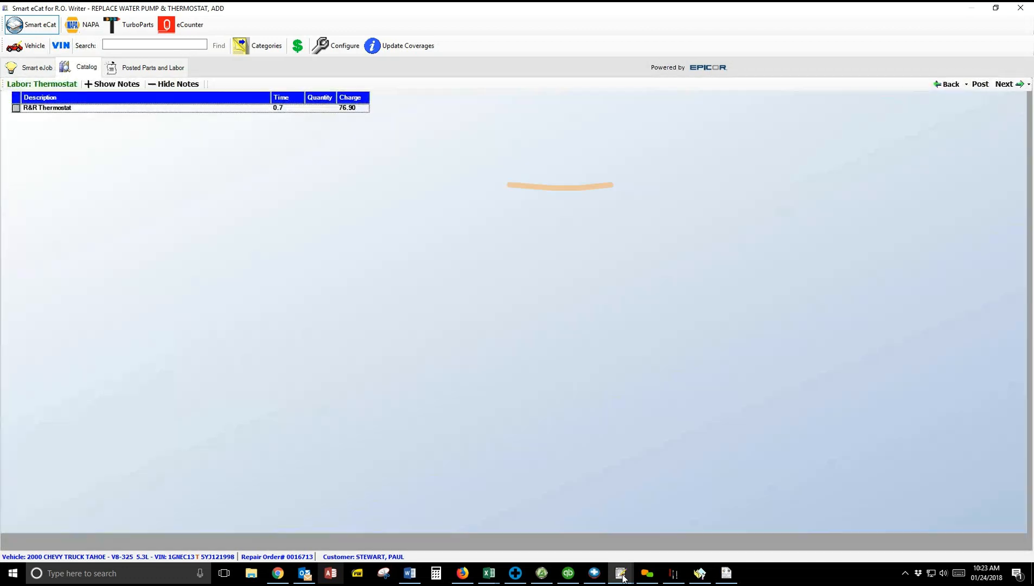
click(17, 107)
click(1004, 84)
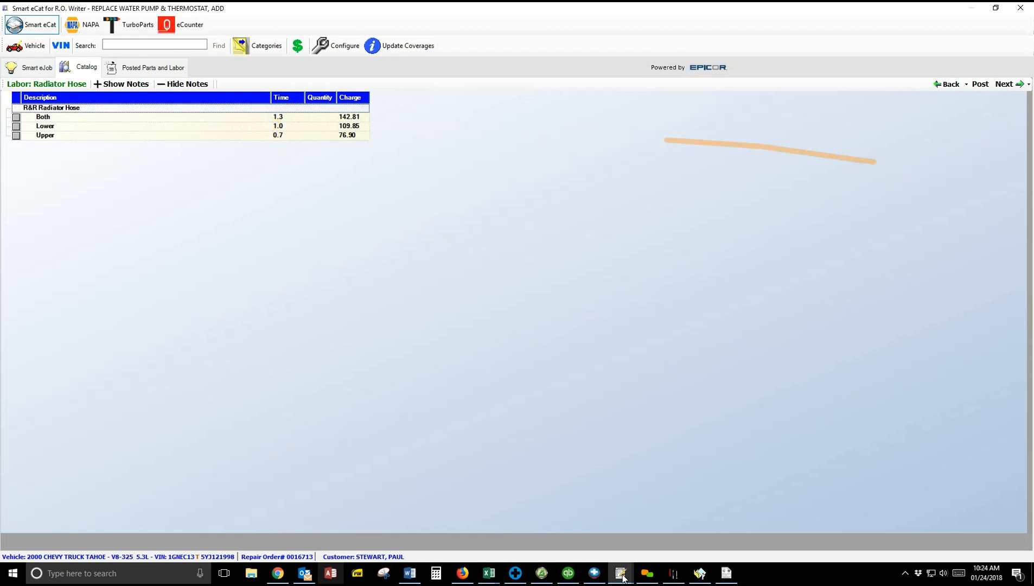
Skip the radiator hose labor, post the selected parts and labor to the repair order as a new job, and exit the catalog.
click(1005, 84)
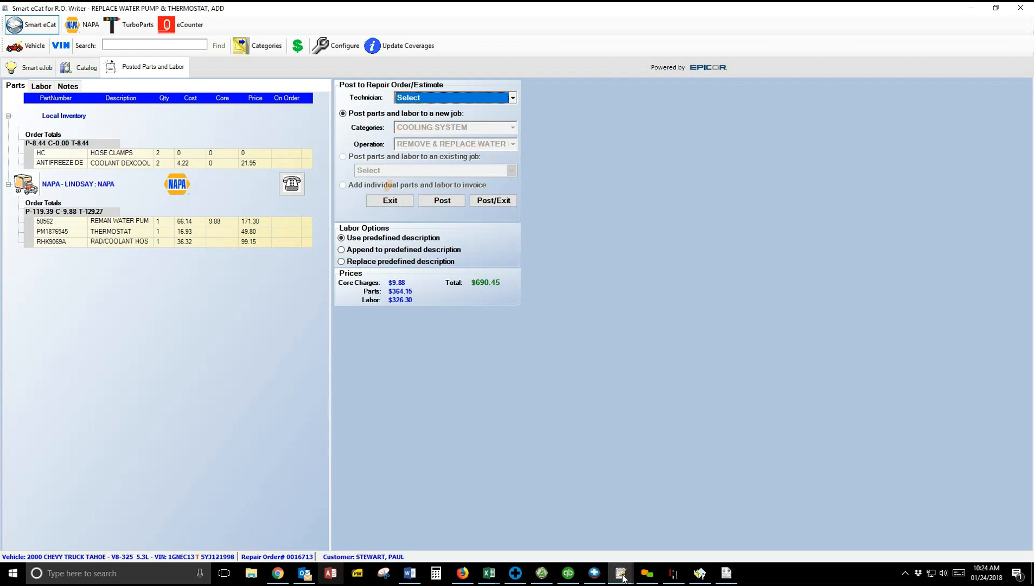
click(493, 200)
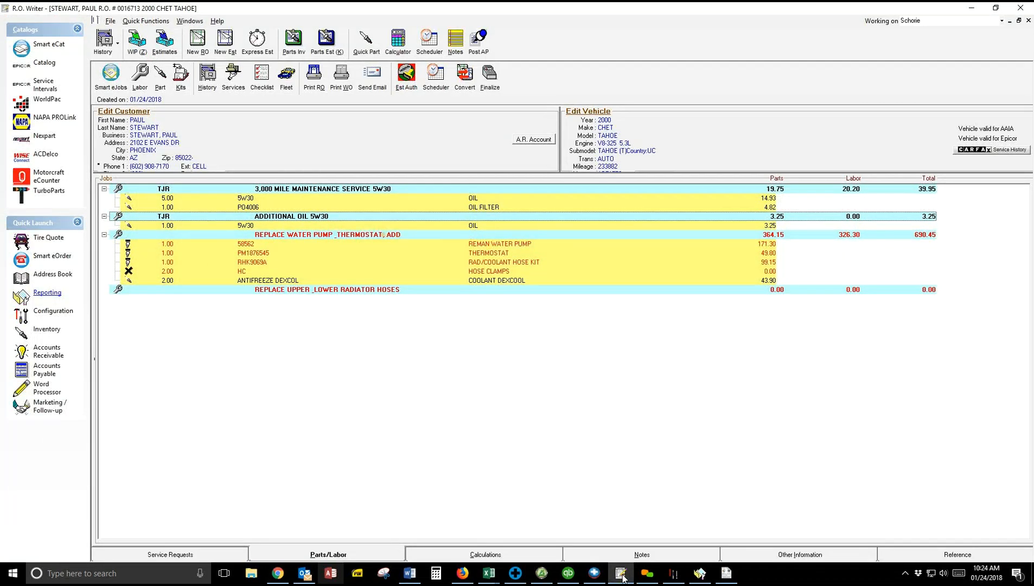
Review the labor details of the water pump and thermostat job, then close them without changes.
click(350, 234)
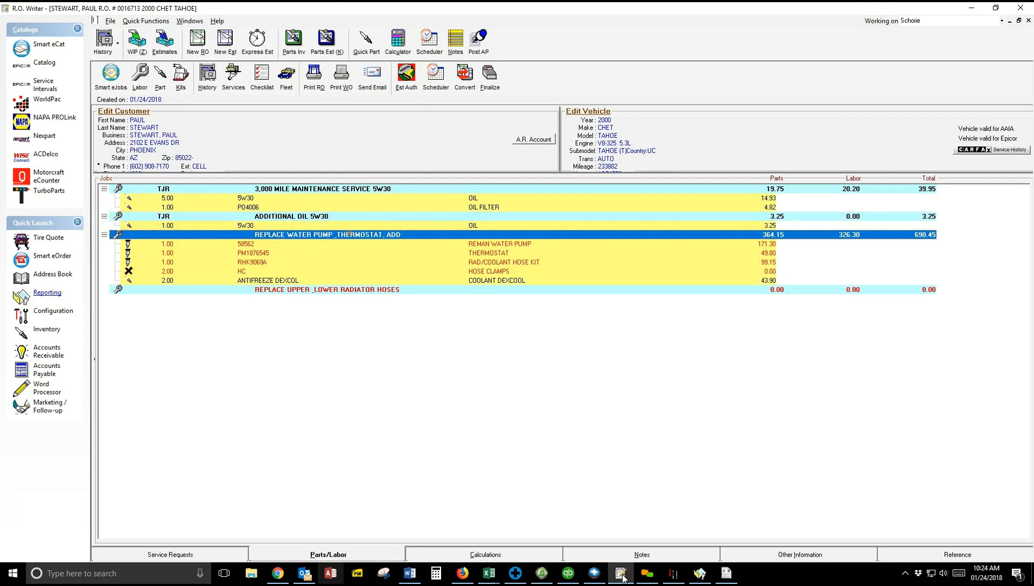
double_click(350, 233)
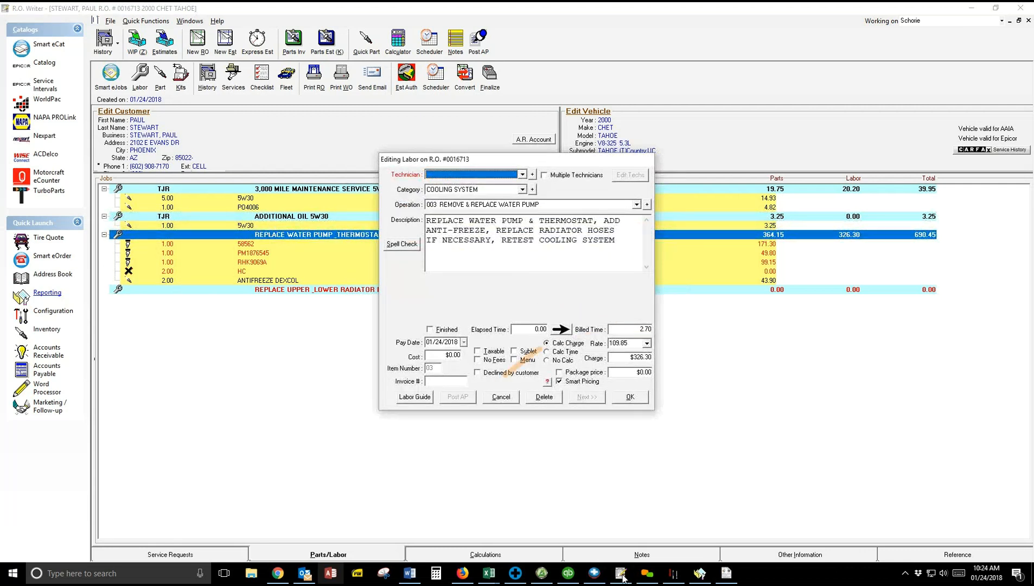
click(500, 397)
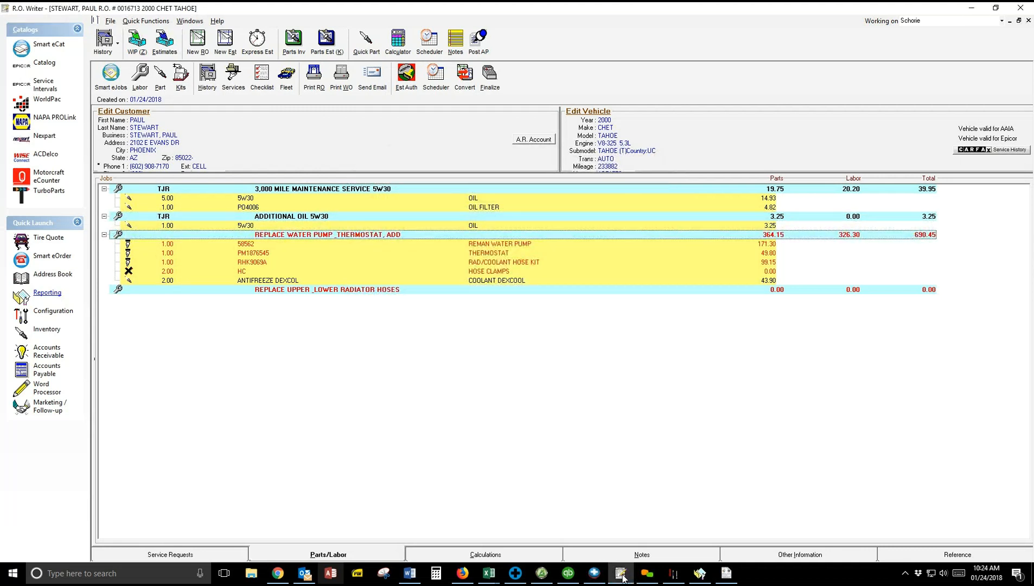
Move radiator hose kit RHK9069A from the water pump job to the upper and lower radiator hoses job.
click(515, 262)
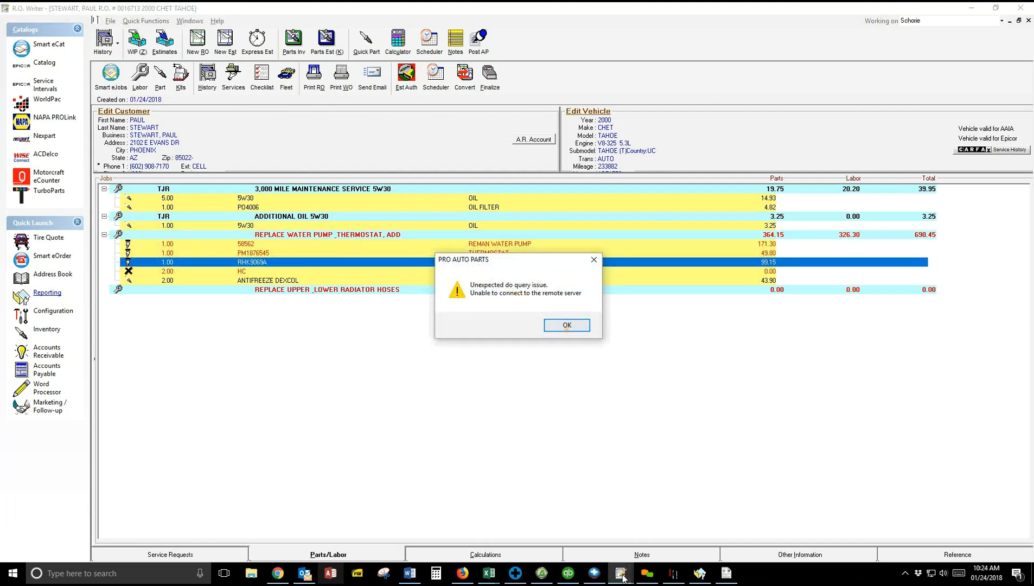
click(565, 324)
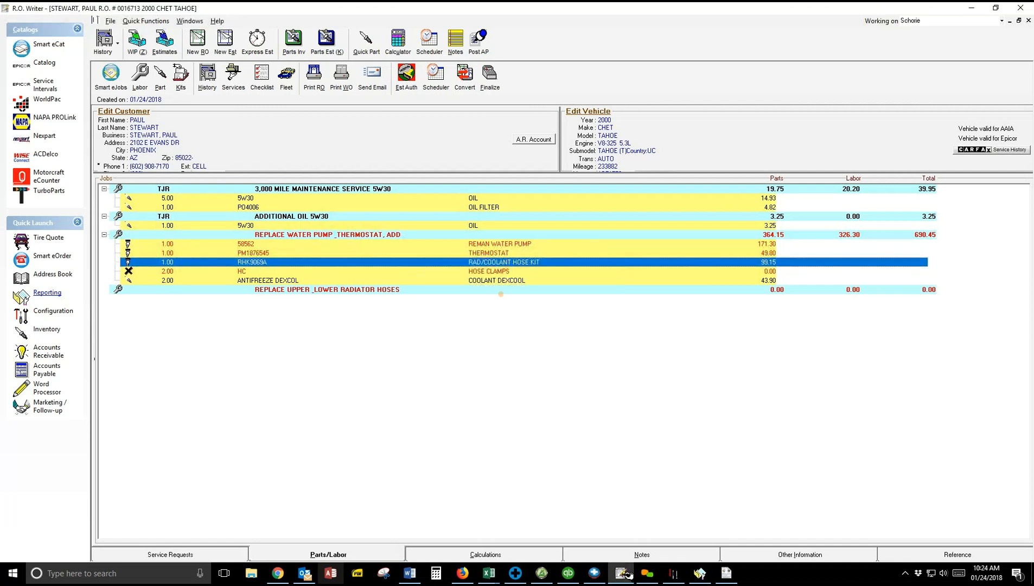
drag(501, 262, 488, 291)
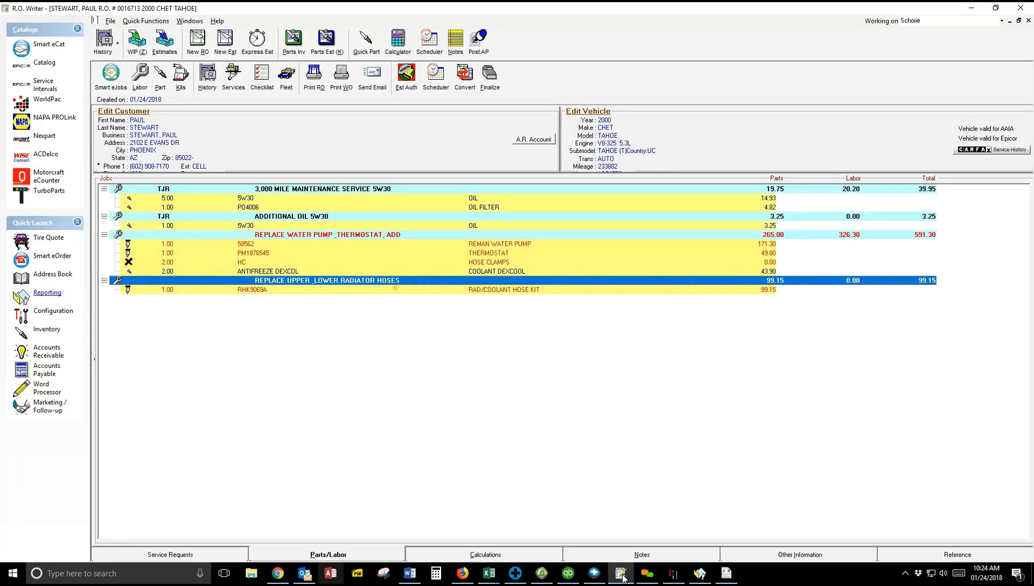
Look up the labor guide for the radiator hoses job, post the R&R Radiator Hose time for Both, and save the labor line.
double_click(369, 280)
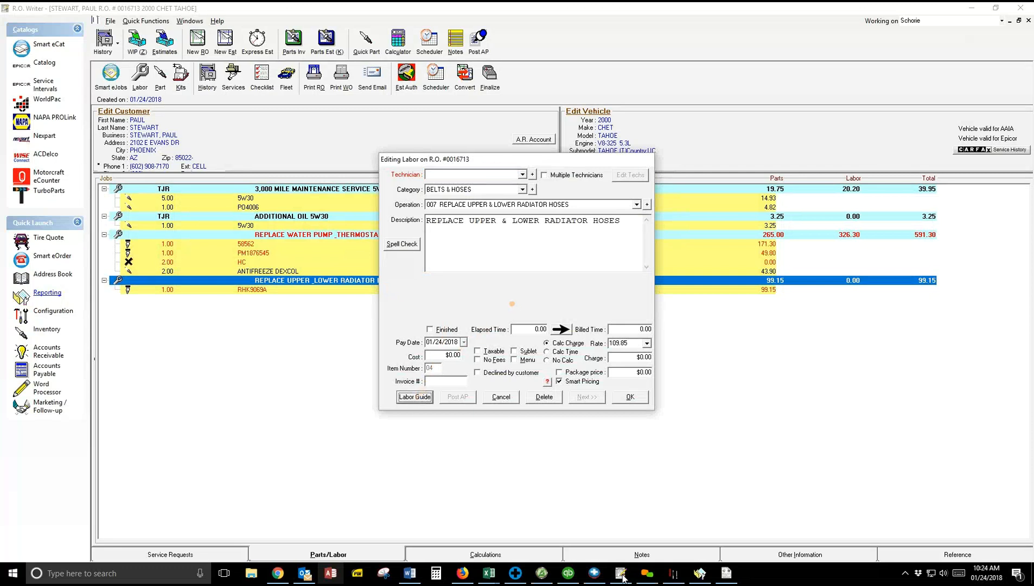
click(623, 578)
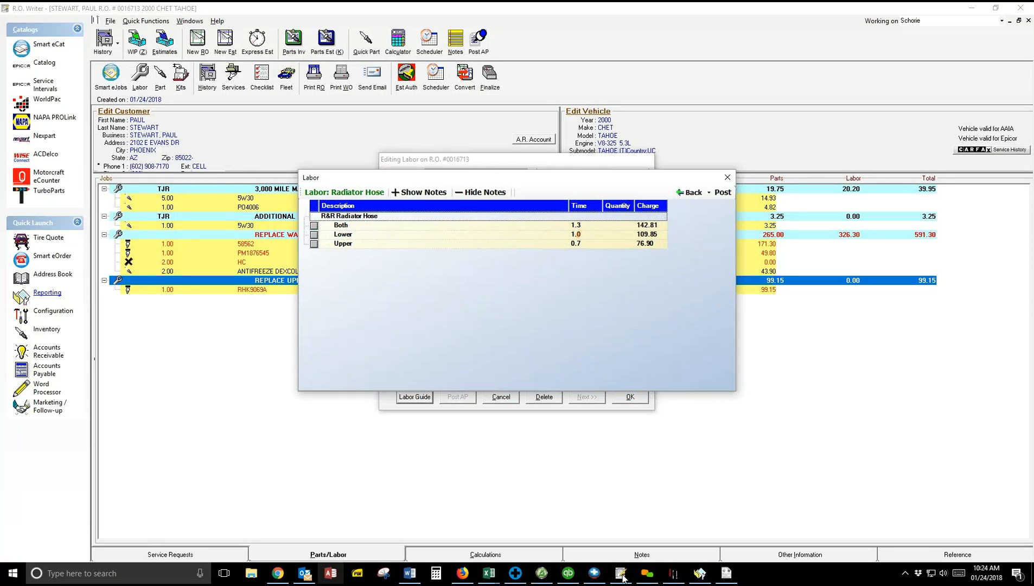
click(353, 225)
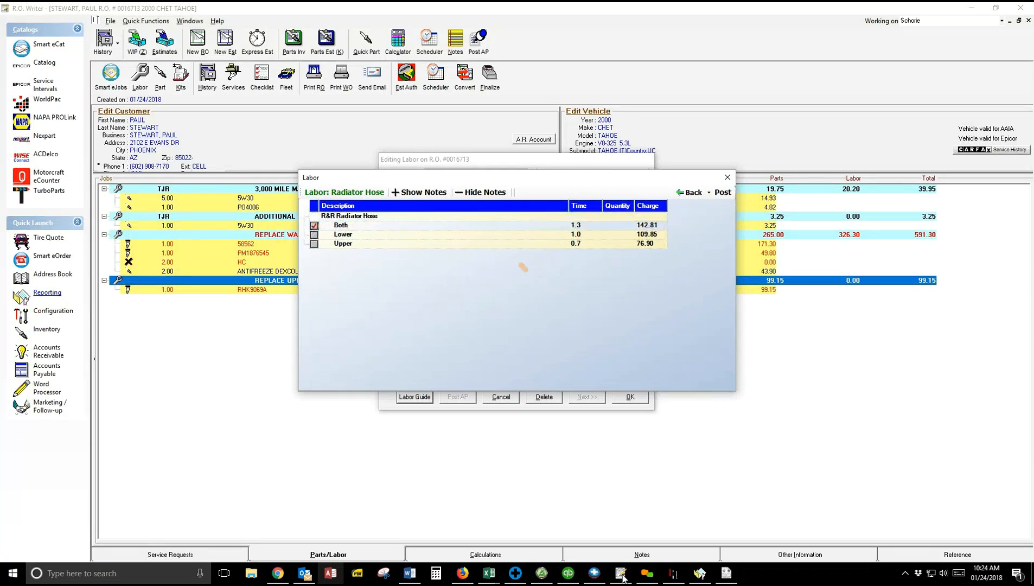
click(722, 192)
click(630, 396)
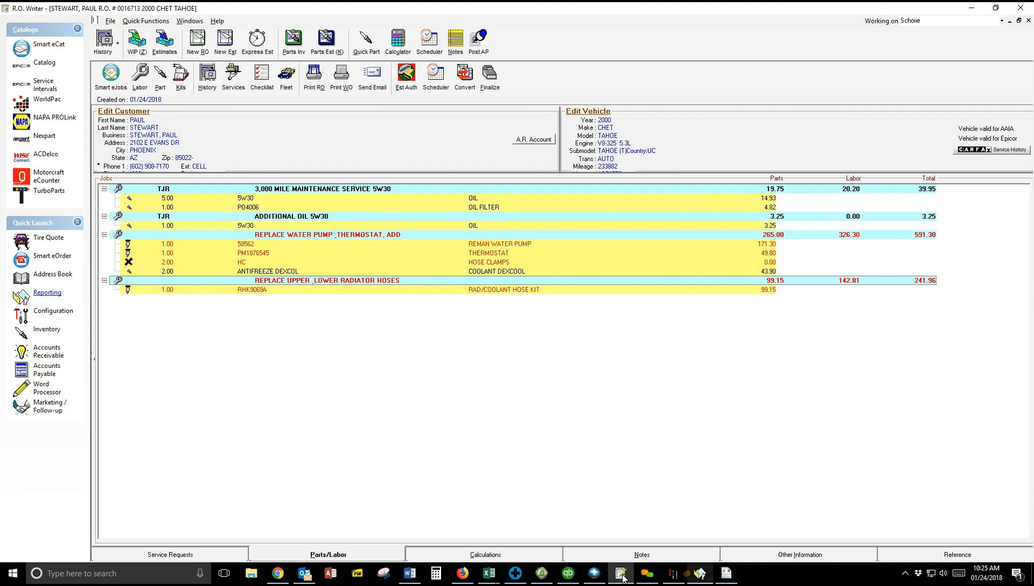
Switch to Configuration, move Dexcool coolant above green coolant in the water pump smart job, restore the original order, and save.
click(674, 574)
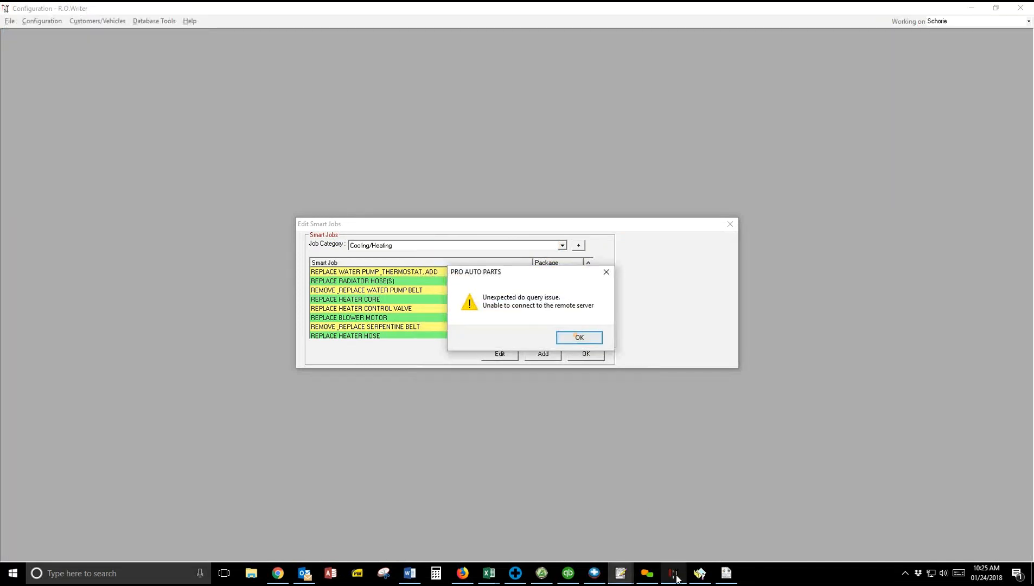
click(578, 337)
double_click(456, 273)
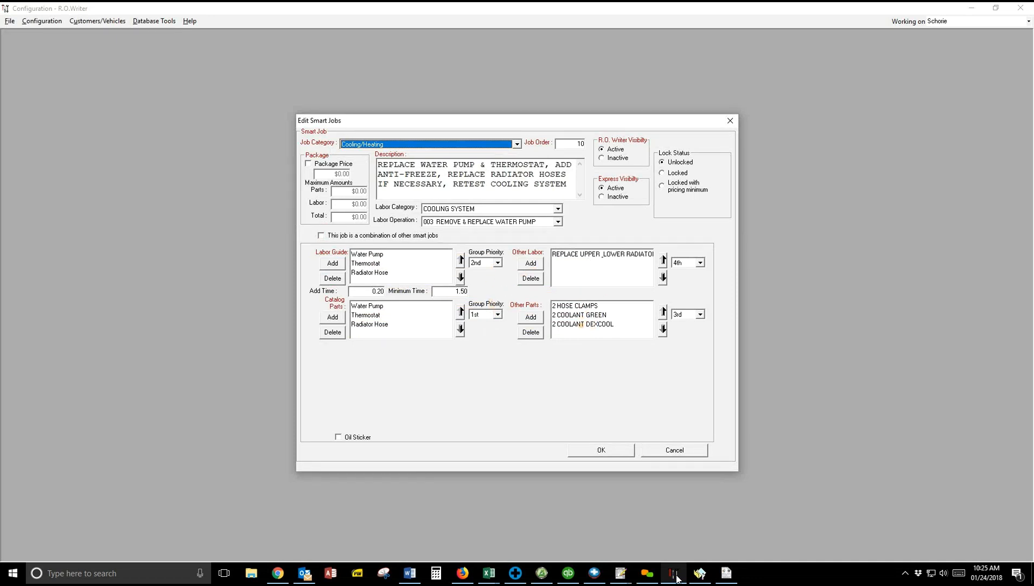
click(580, 324)
click(662, 311)
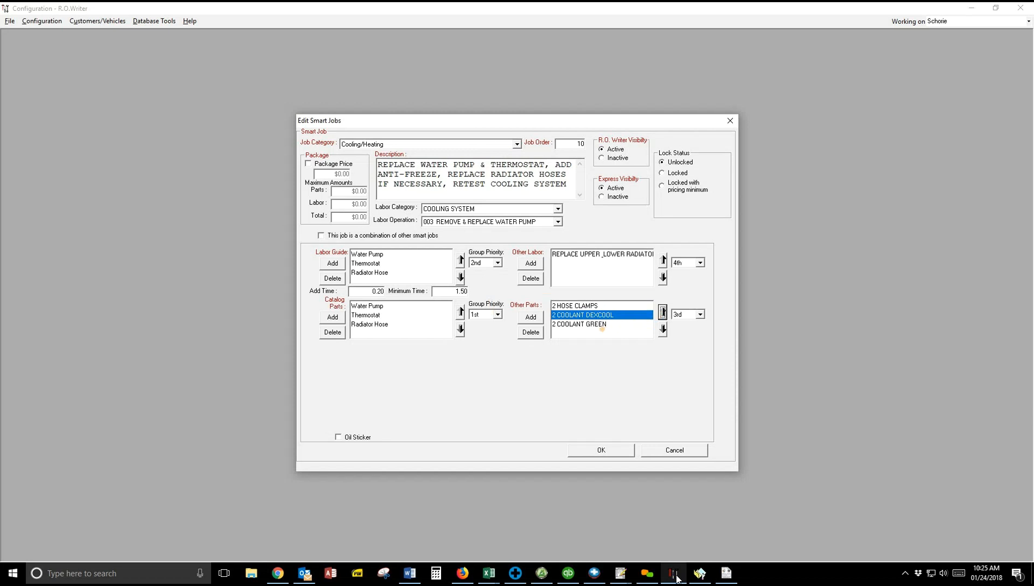
click(596, 324)
click(662, 311)
click(601, 451)
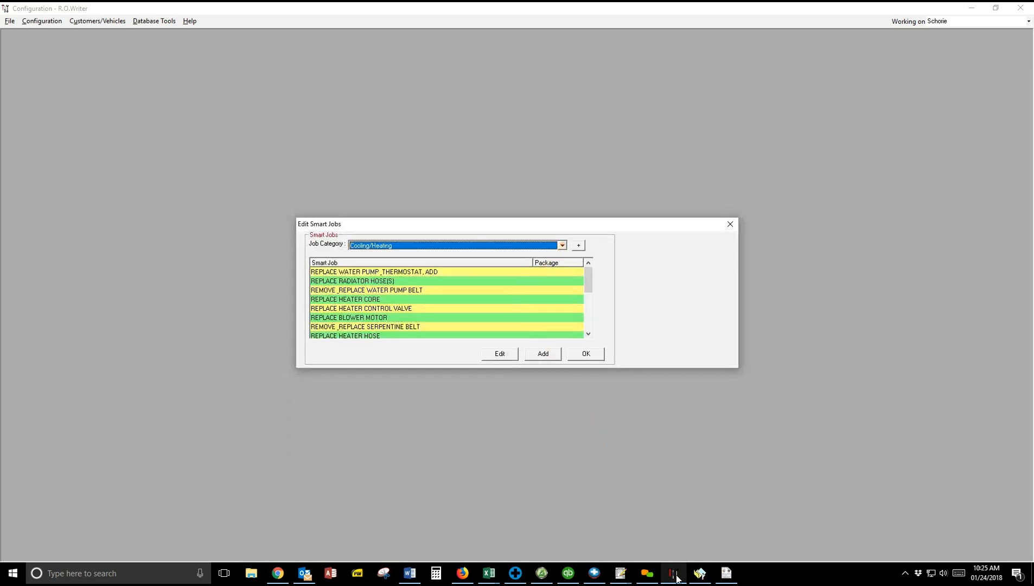
Review the BG Fuel Induction Service smart job in the BG Fuel Services category and close it.
click(562, 246)
scroll(456, 279, up, 3)
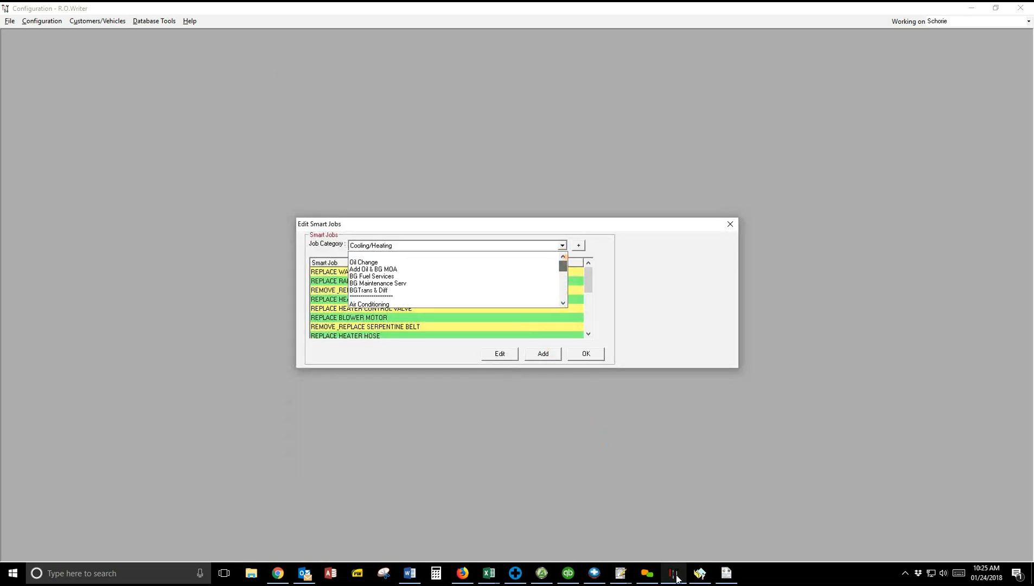
click(385, 276)
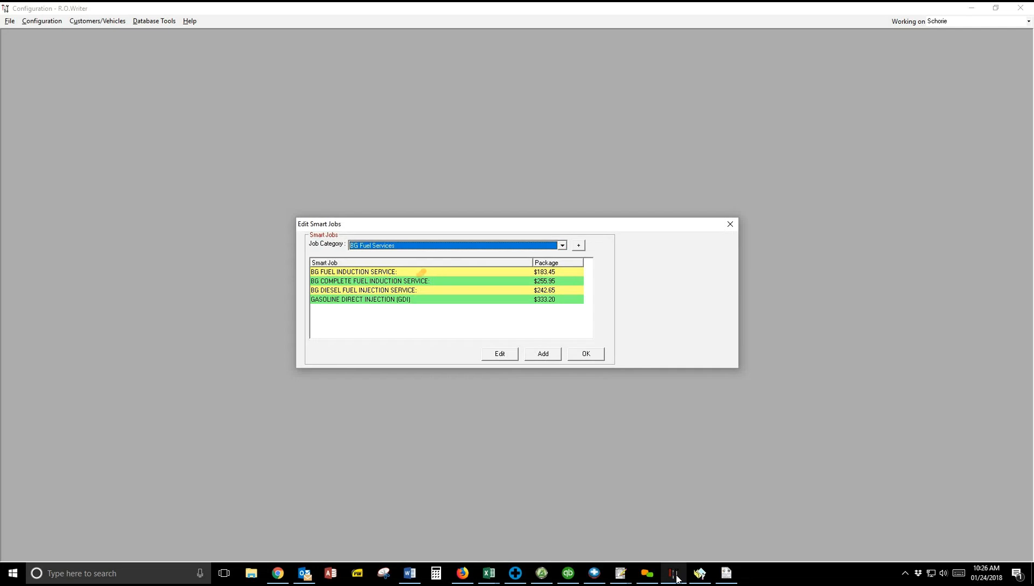
double_click(419, 271)
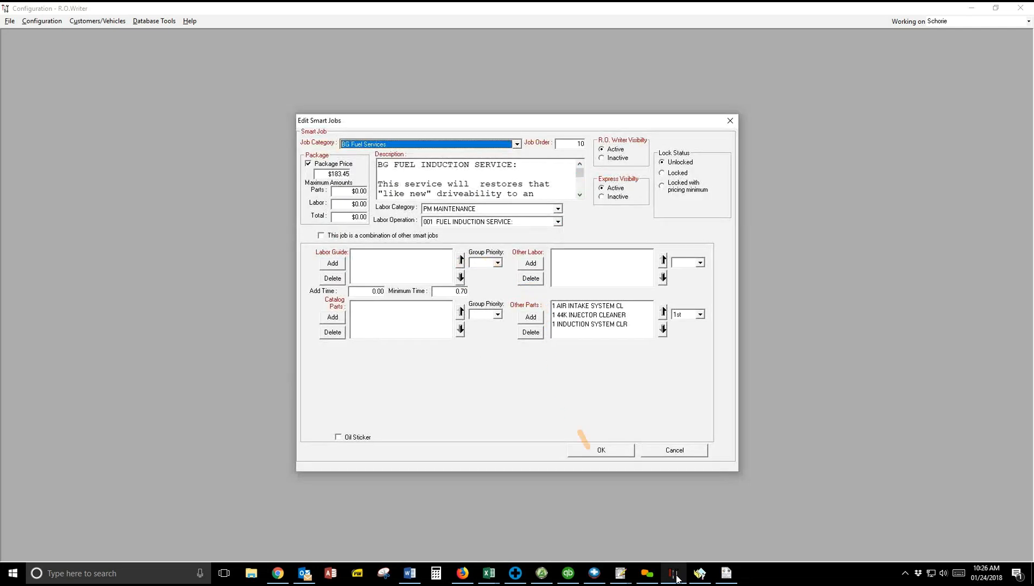
click(610, 451)
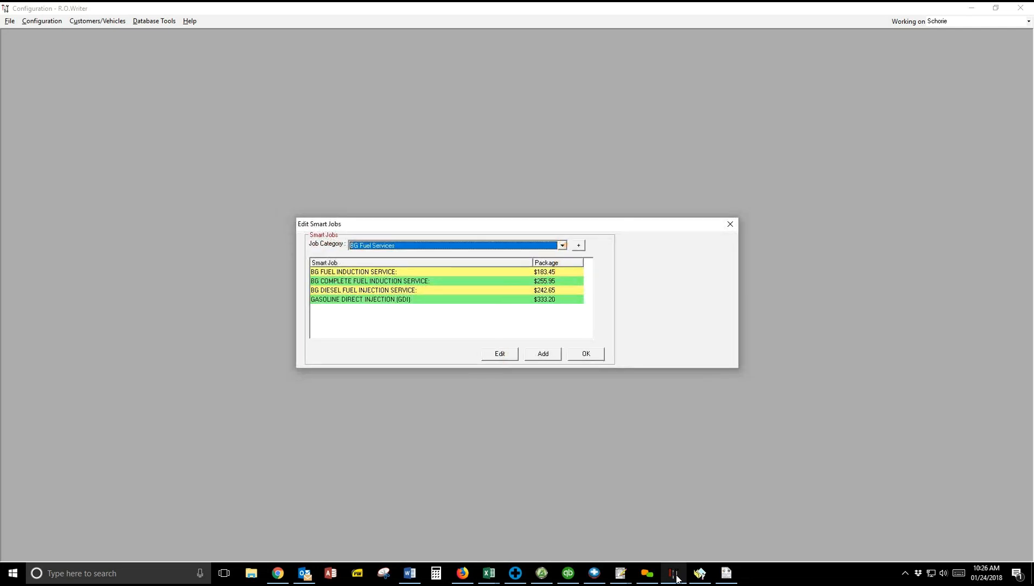
View the smart jobs in the BG Maintenance Serv category, then close the smart job list.
click(562, 245)
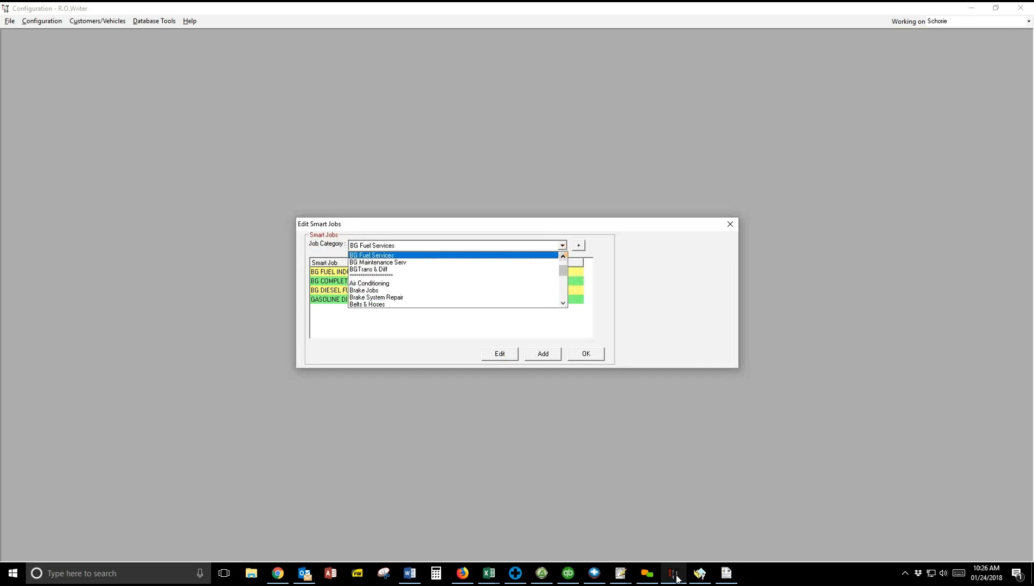
click(563, 256)
click(563, 256)
click(563, 256)
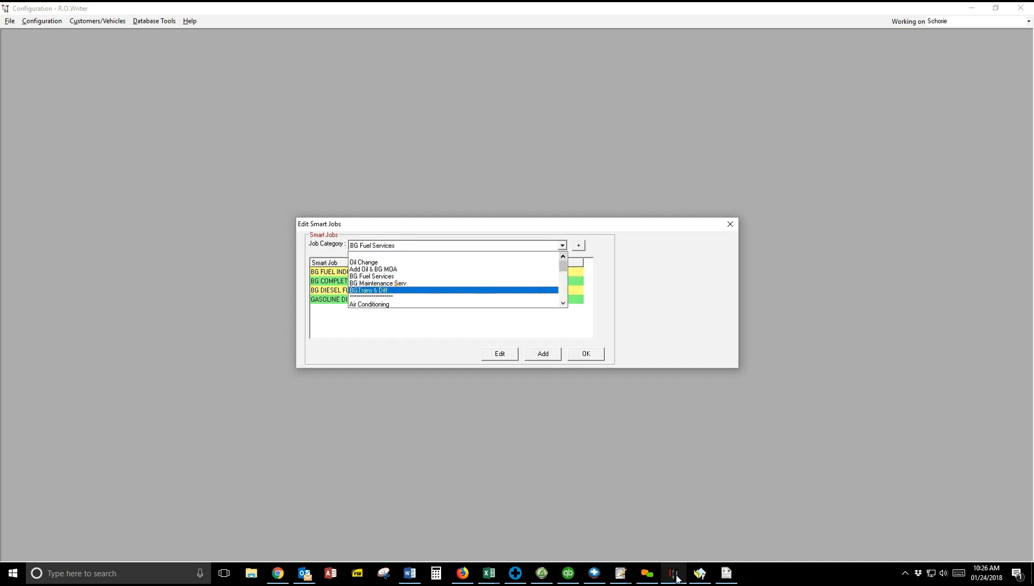
click(408, 282)
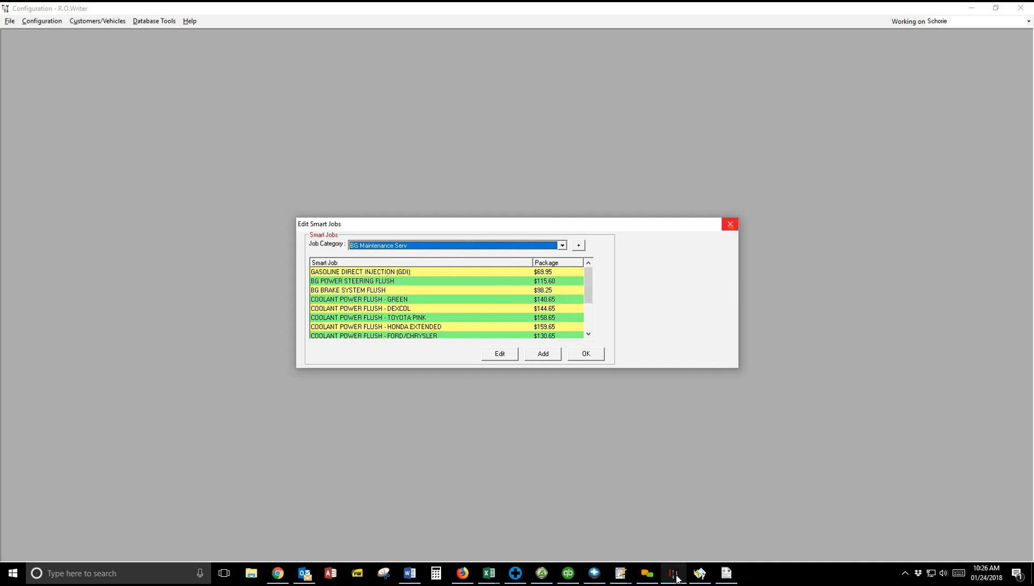
click(730, 224)
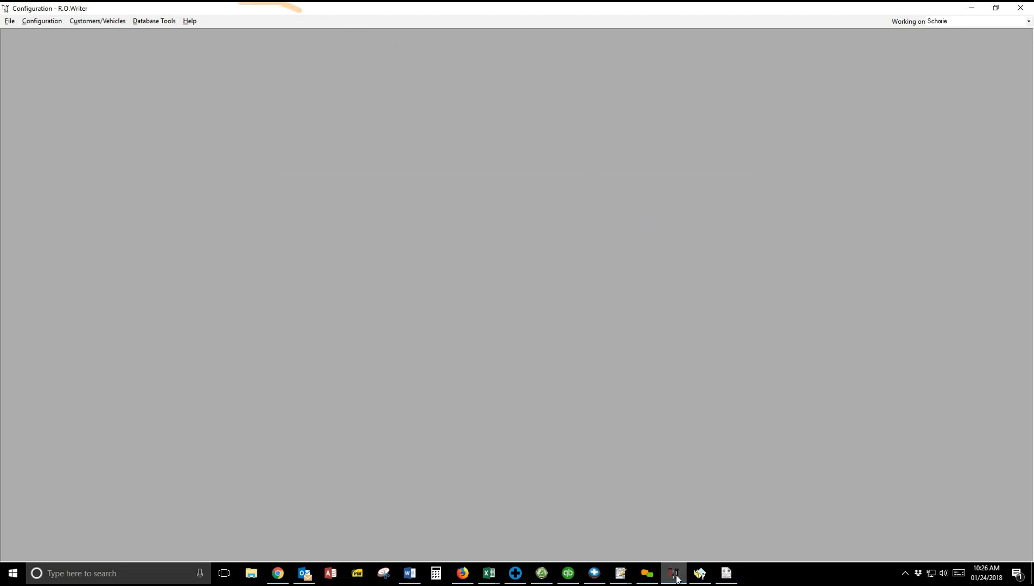
Open the labor operations setup and browse the operations in the Alignment and Air Conditioning categories.
click(52, 17)
mouse_move(104, 58)
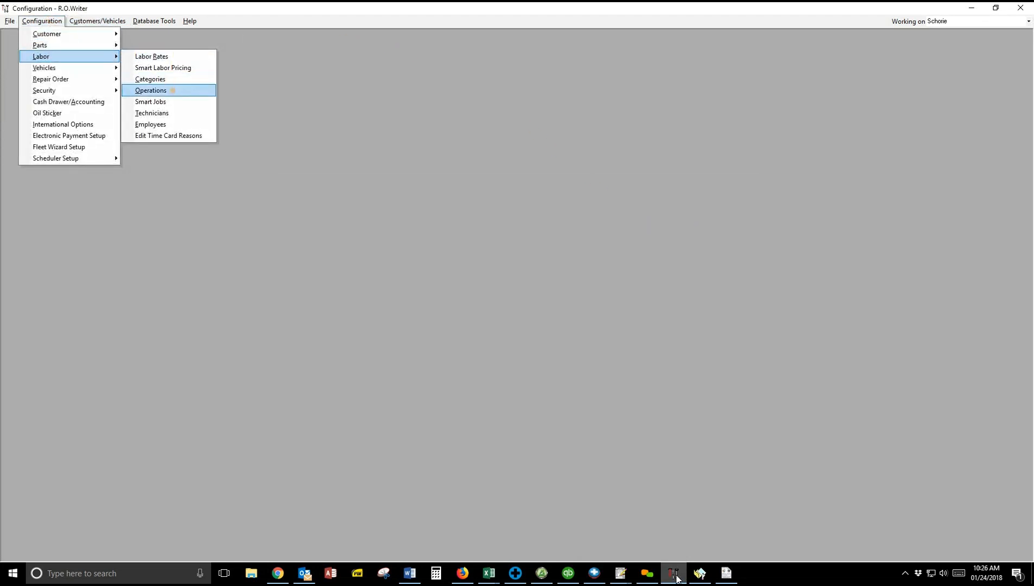
click(150, 90)
click(468, 213)
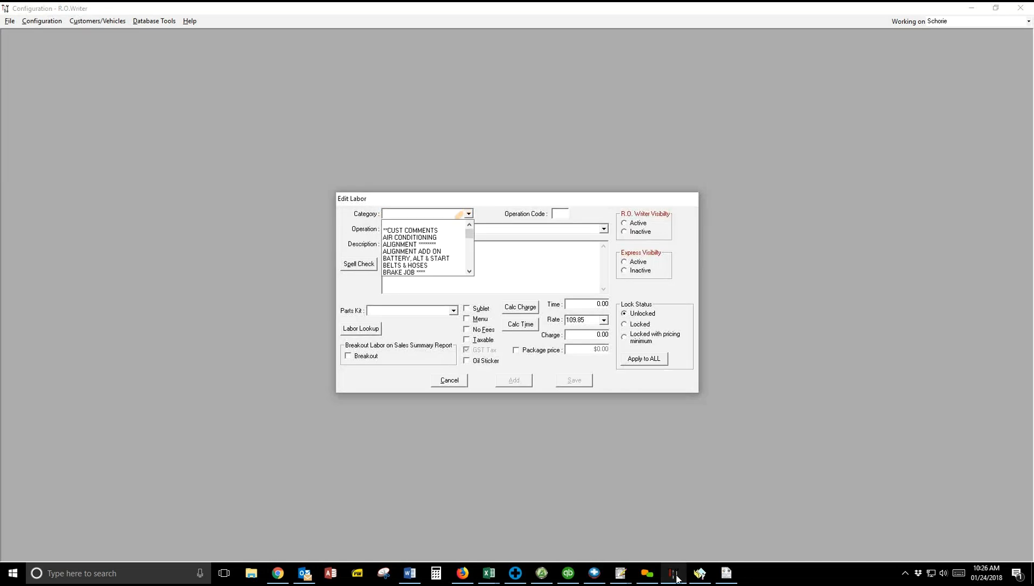
click(441, 244)
click(445, 229)
click(451, 228)
click(468, 213)
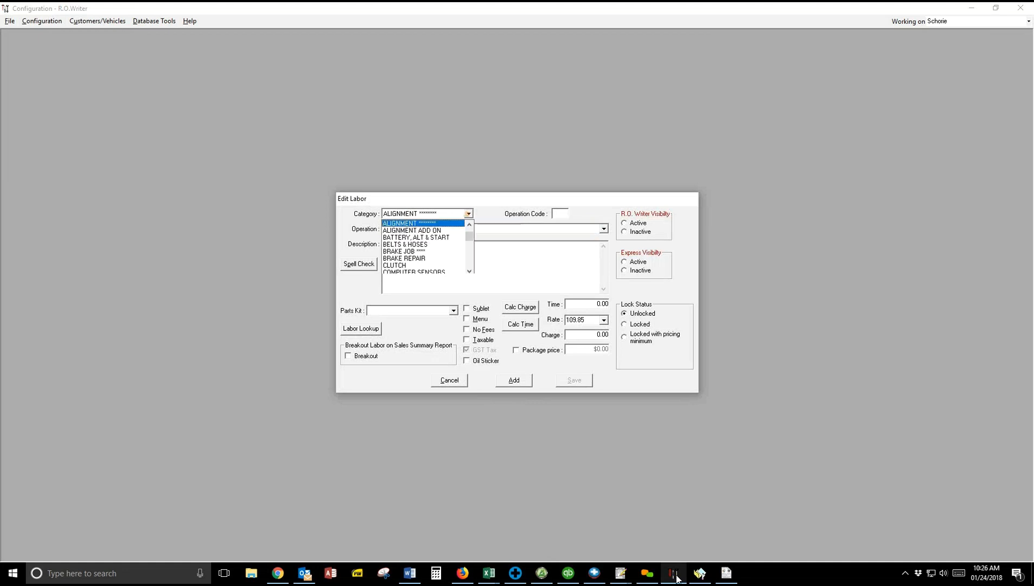
click(469, 224)
click(418, 223)
click(455, 228)
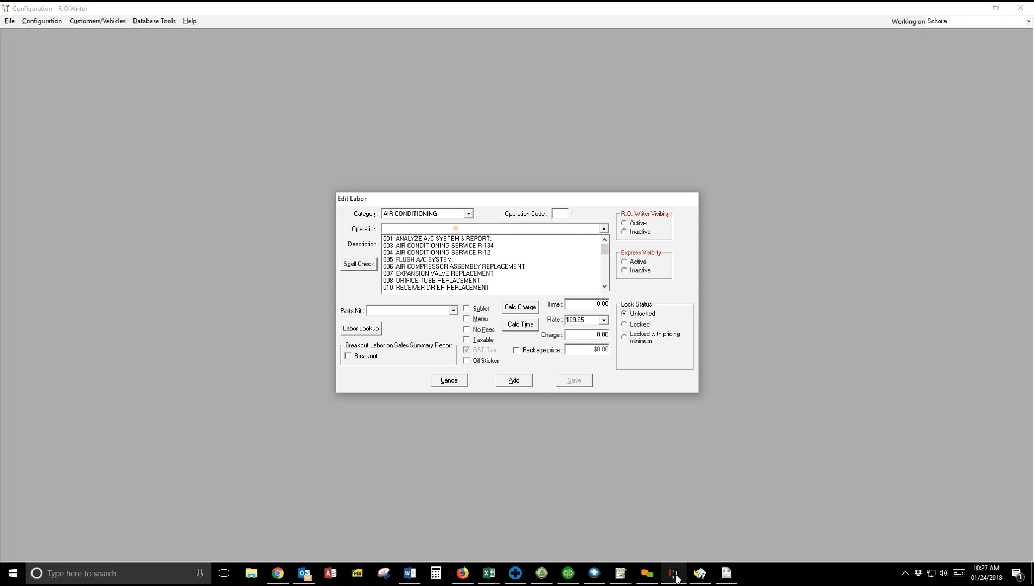
Display operation 003 Remove & Replace Water Pump from the Cooling System labor category.
click(468, 213)
click(469, 213)
scroll(469, 239, down, 3)
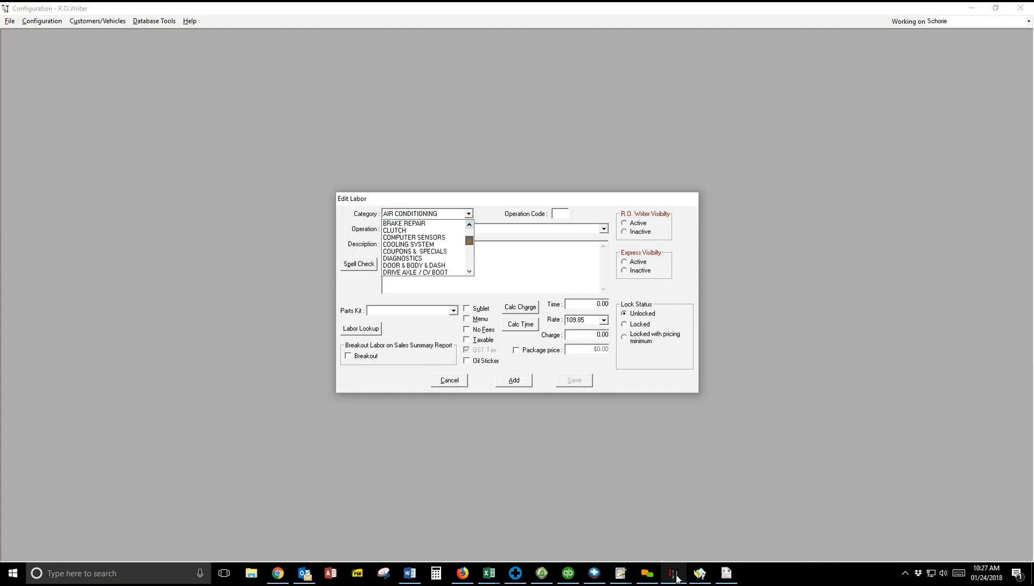
click(412, 230)
click(451, 229)
key(Down)
key(Down)
key(Return)
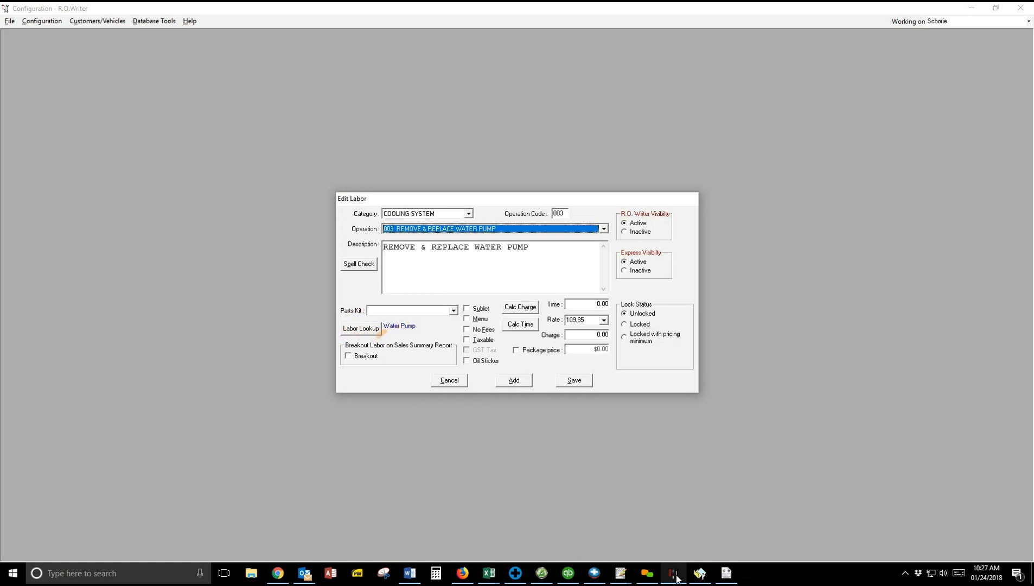
Search the labor descriptions for "water", cancel the lookup, and close the labor operation without saving.
click(374, 329)
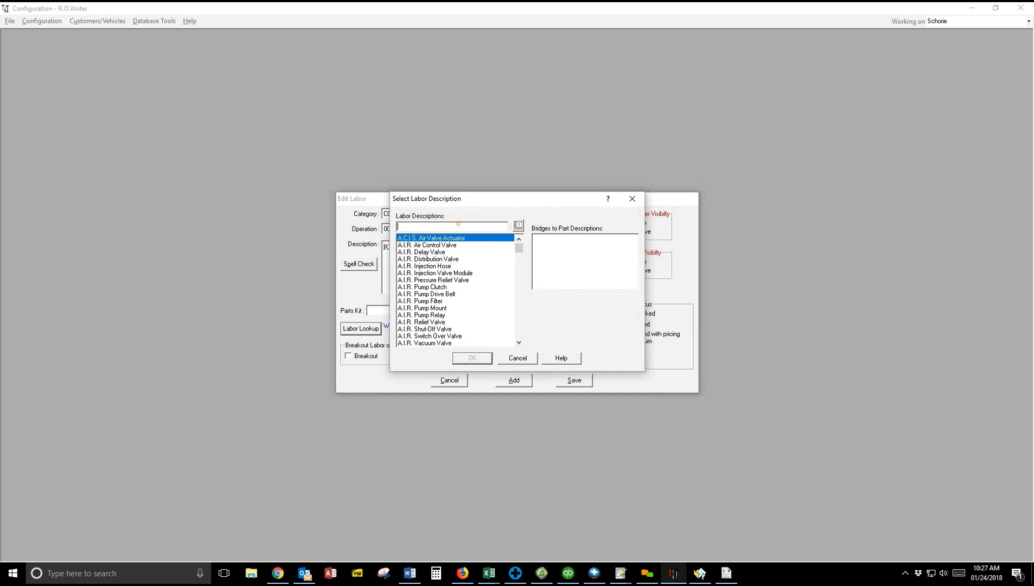
text(water)
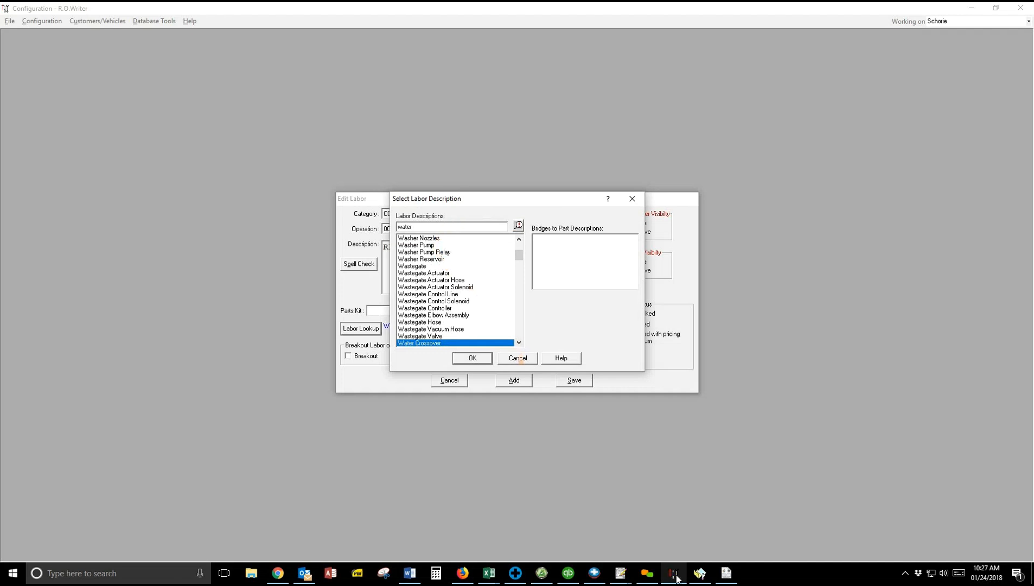
click(517, 358)
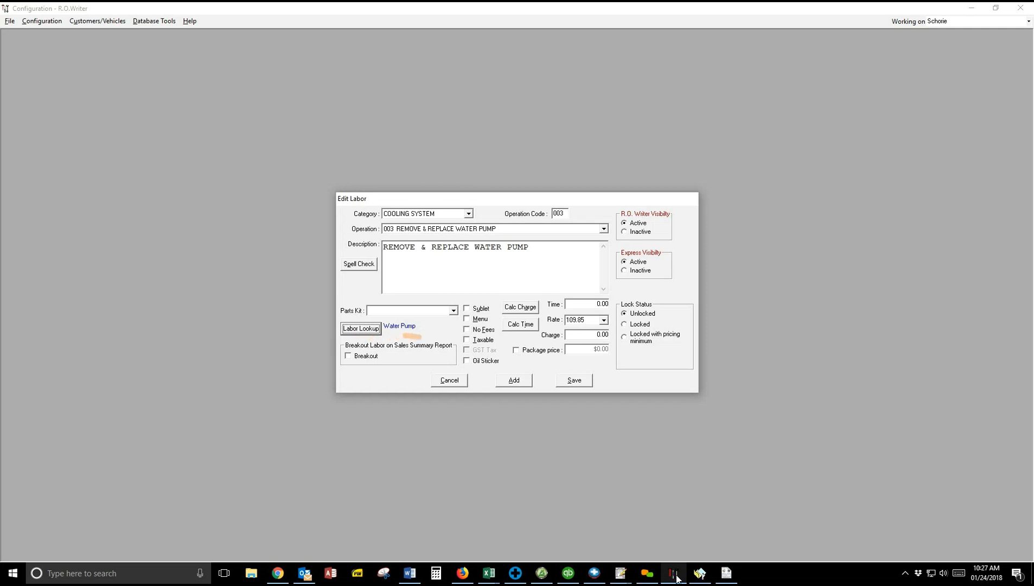
click(449, 380)
click(449, 380)
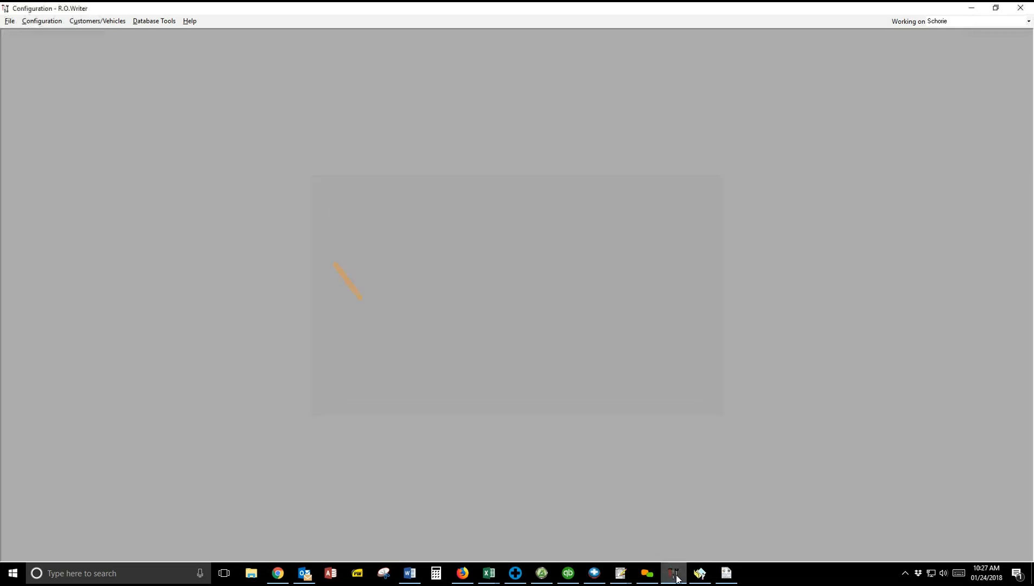
Review the water pump and thermostat smart job in the Cooling/Heating category, then close it.
click(42, 21)
mouse_move(106, 54)
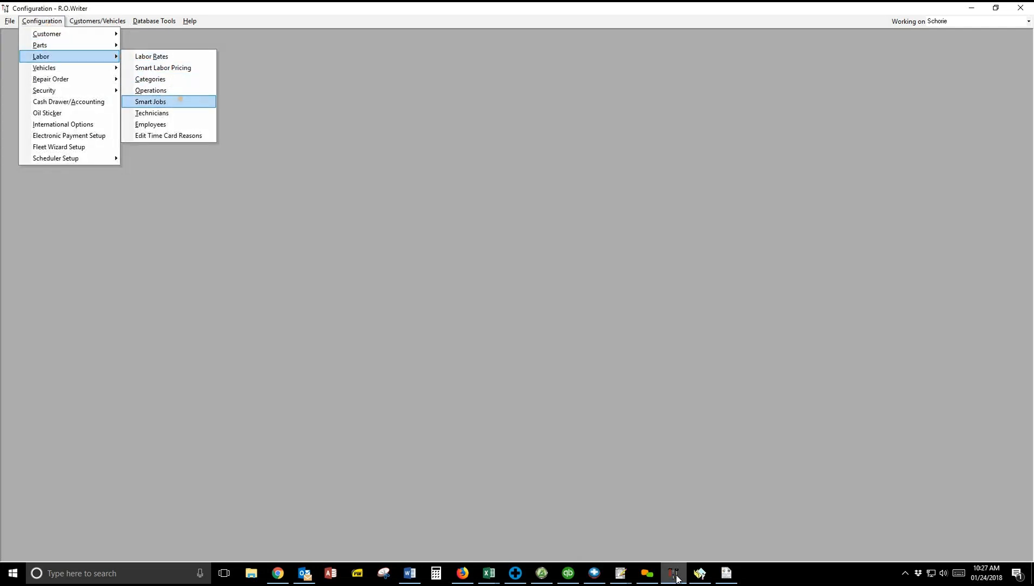
click(180, 101)
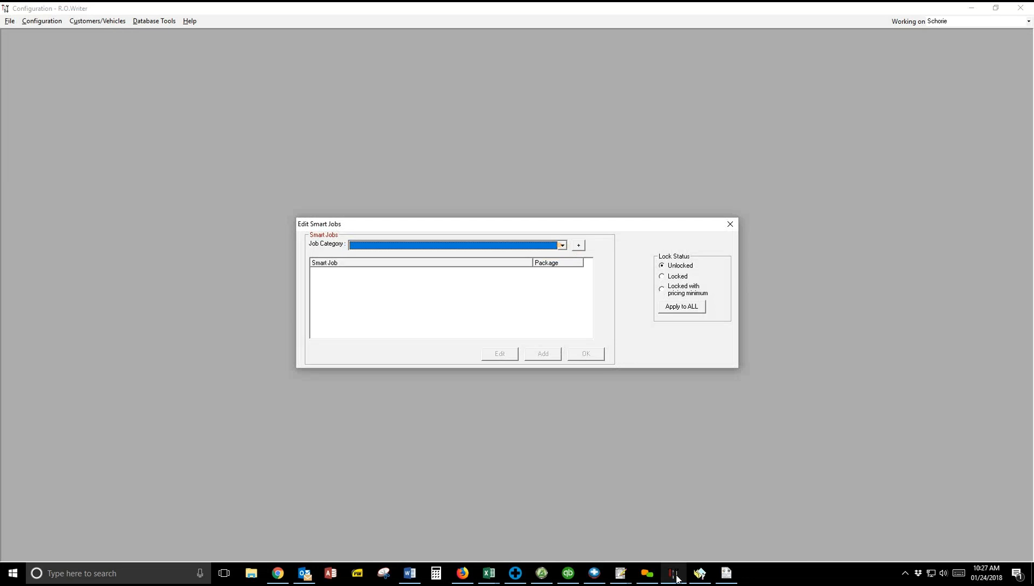
click(562, 246)
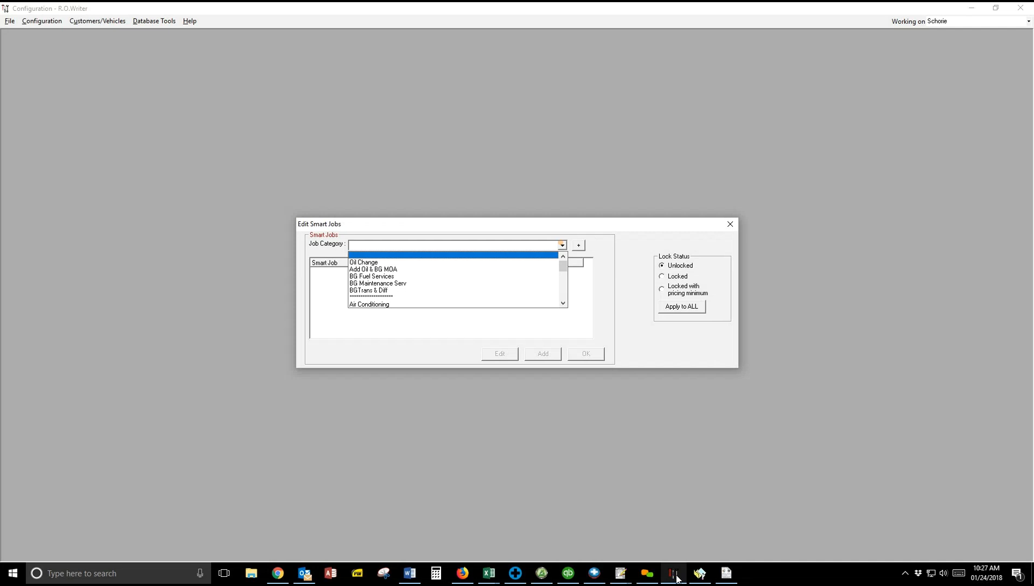
drag(563, 266, 562, 278)
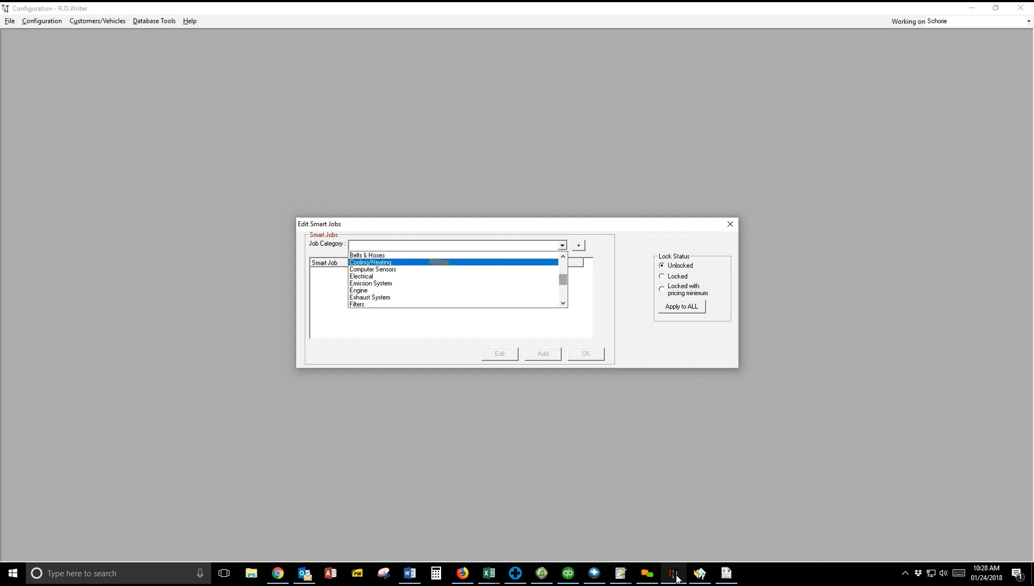
click(438, 262)
double_click(423, 272)
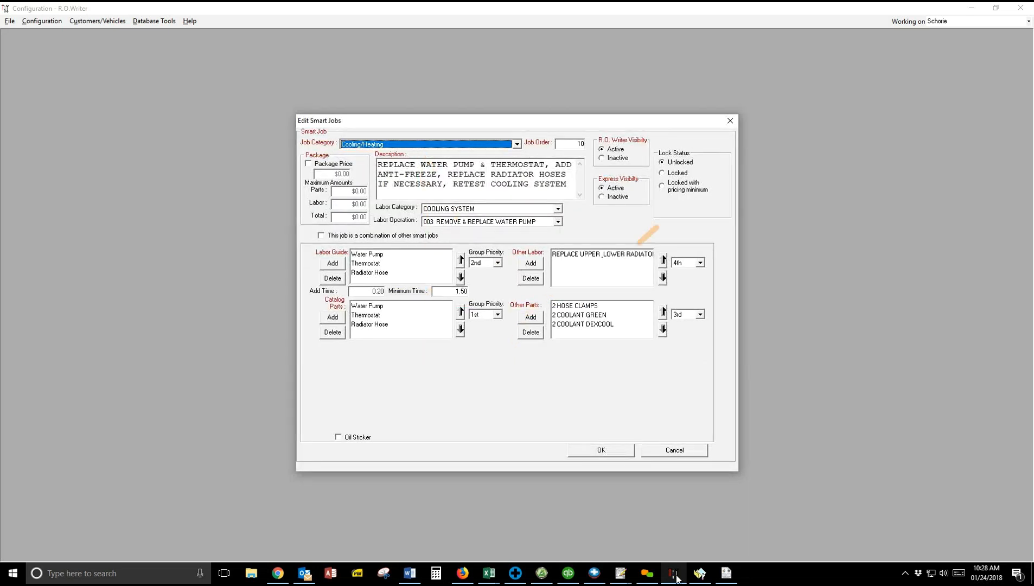
click(730, 120)
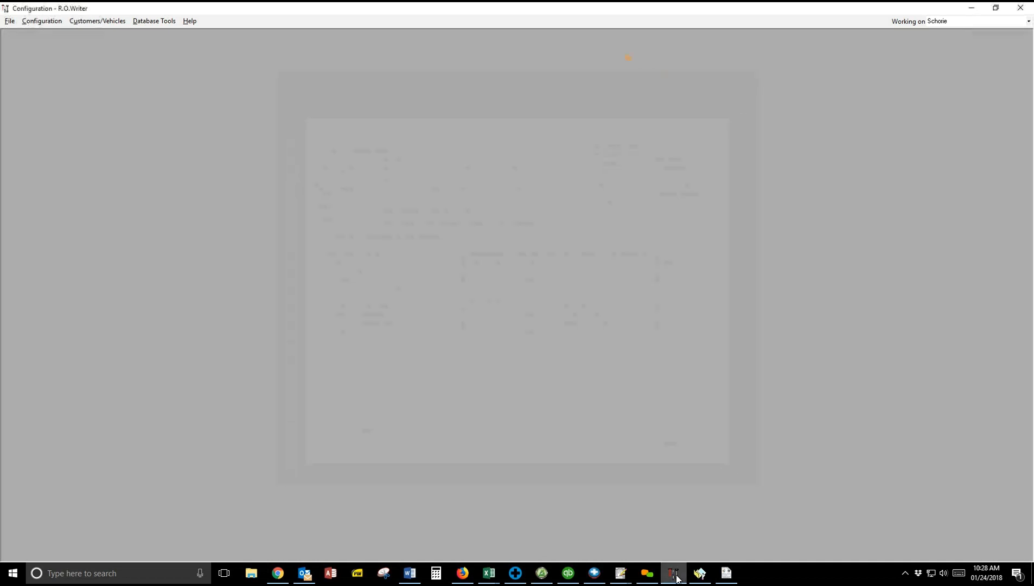